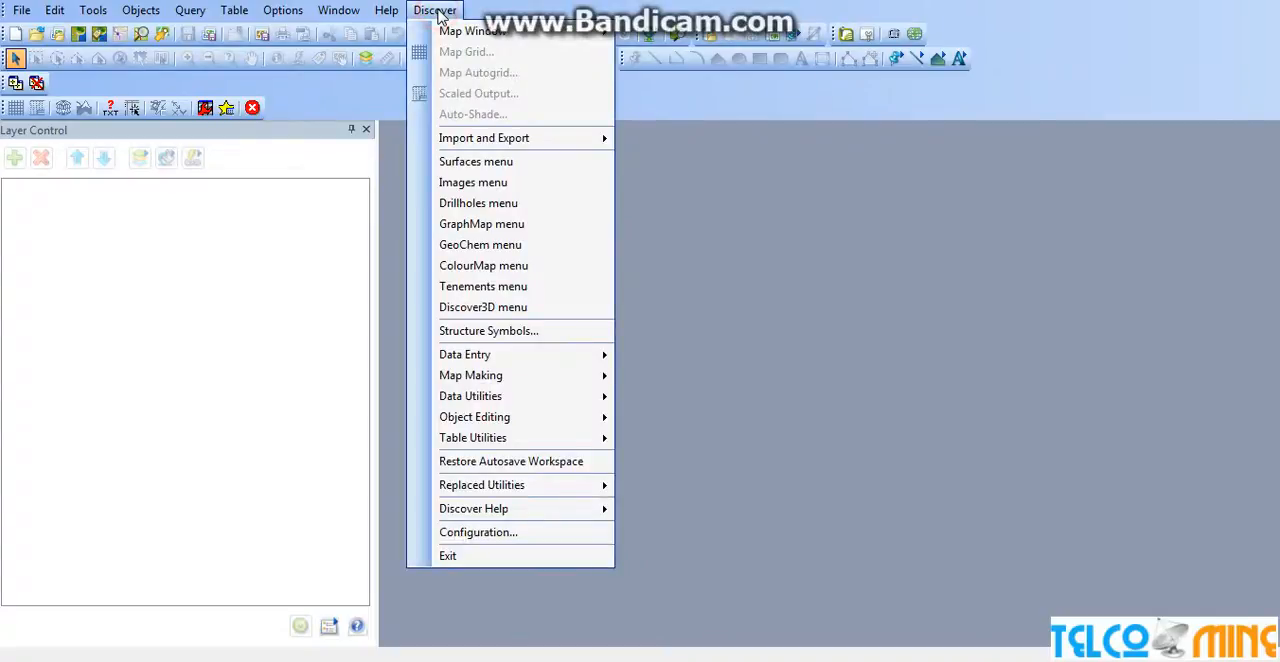
# Load the Drillholes module and delete the existing Training project in its Project Manager.
pyautogui.click(490, 203)
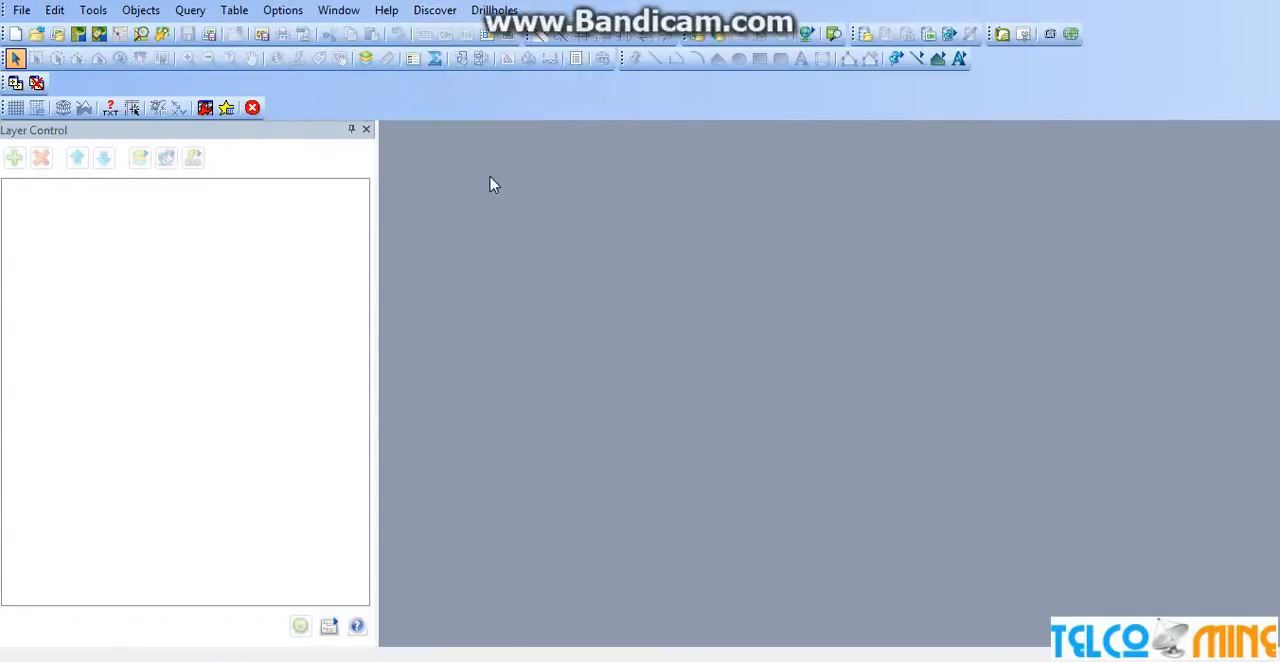
pyautogui.click(494, 10)
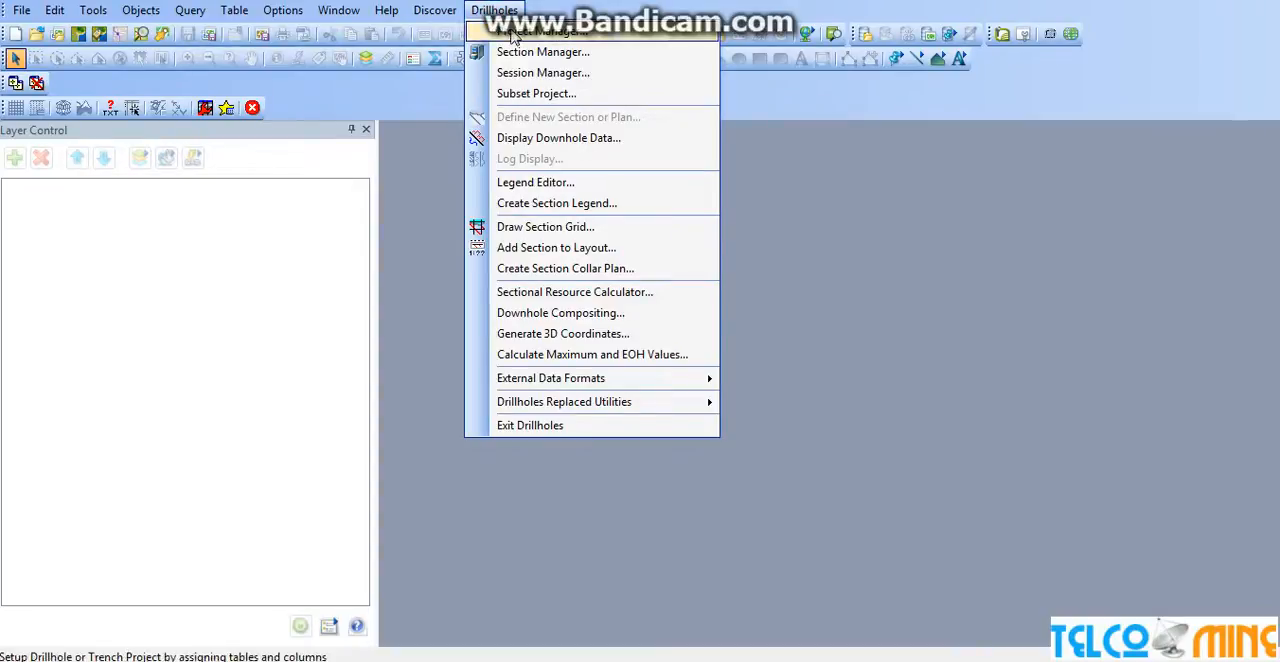
pyautogui.click(555, 36)
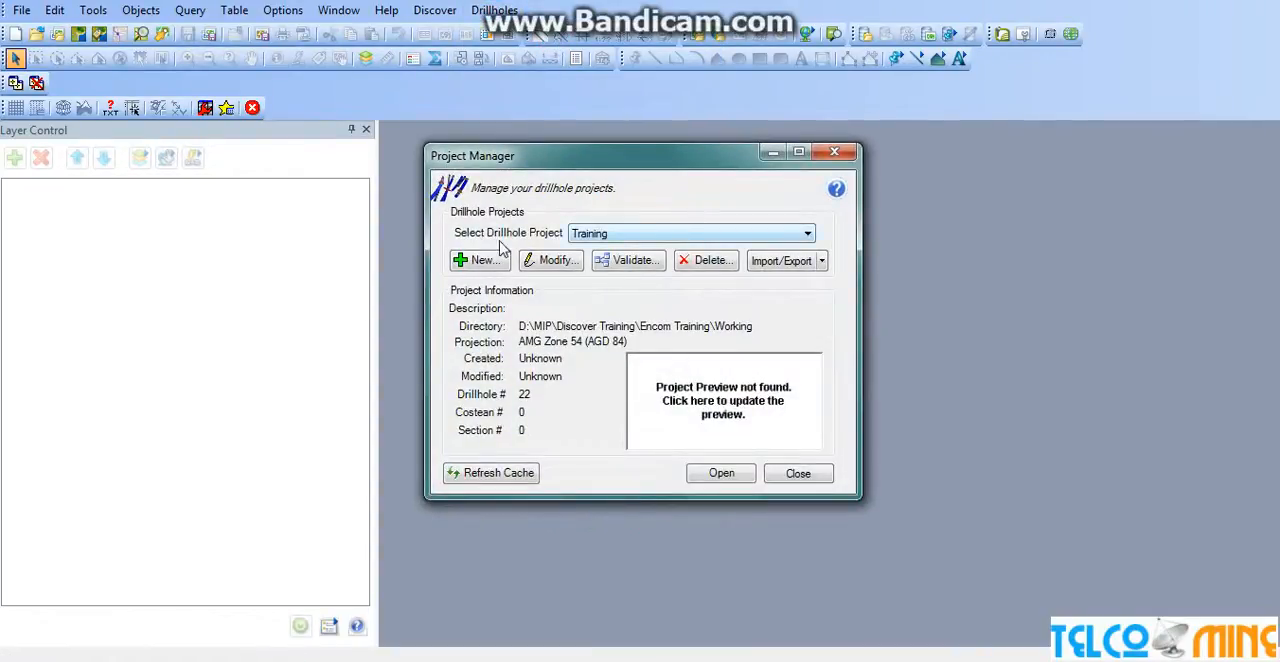
pyautogui.click(705, 266)
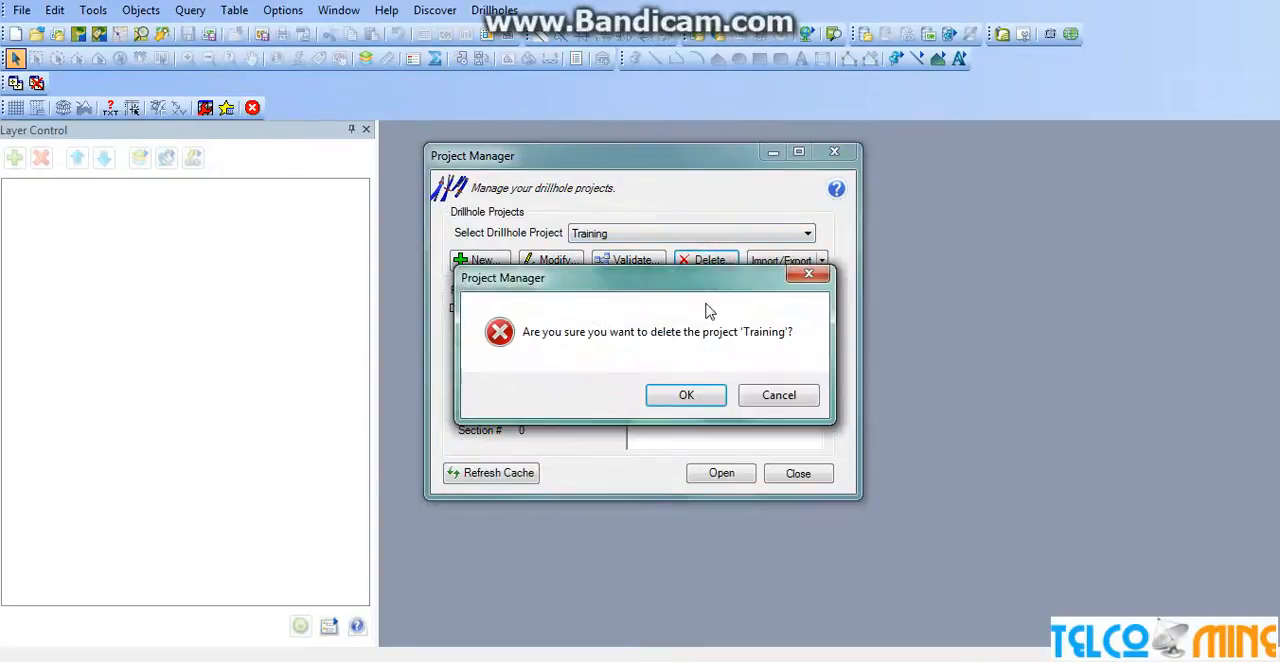
pyautogui.click(684, 396)
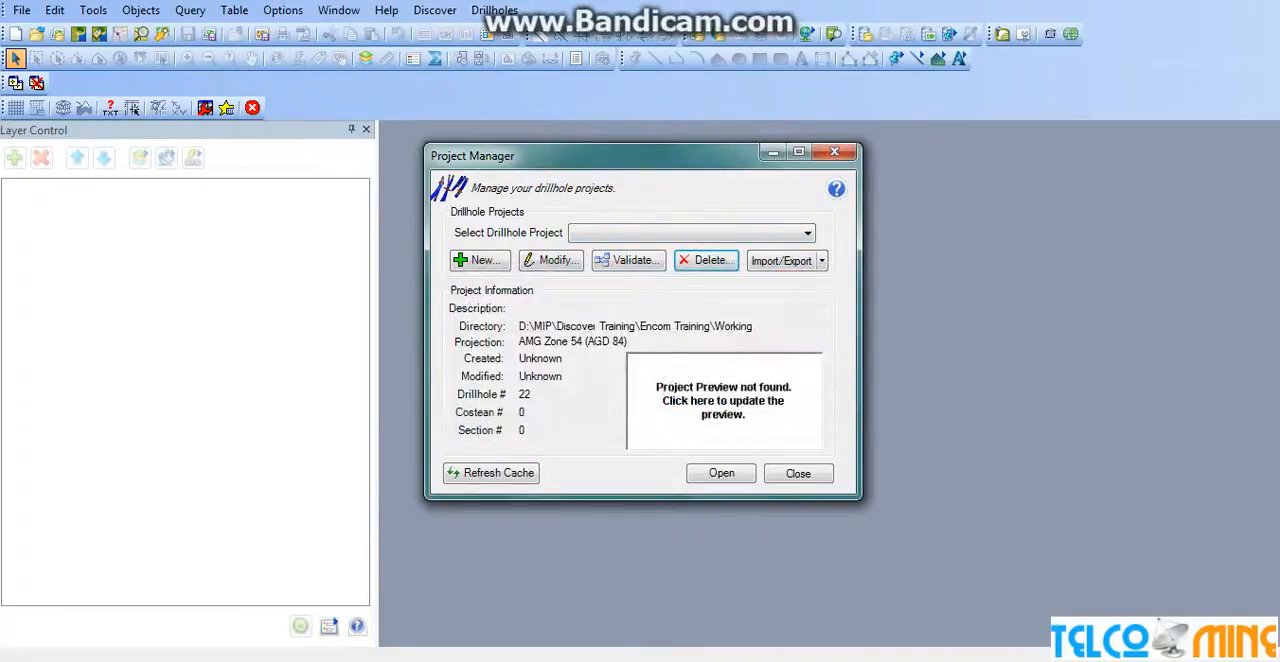
# Create a new drillhole project named Telcomine Project with the description Demo.
pyautogui.click(490, 270)
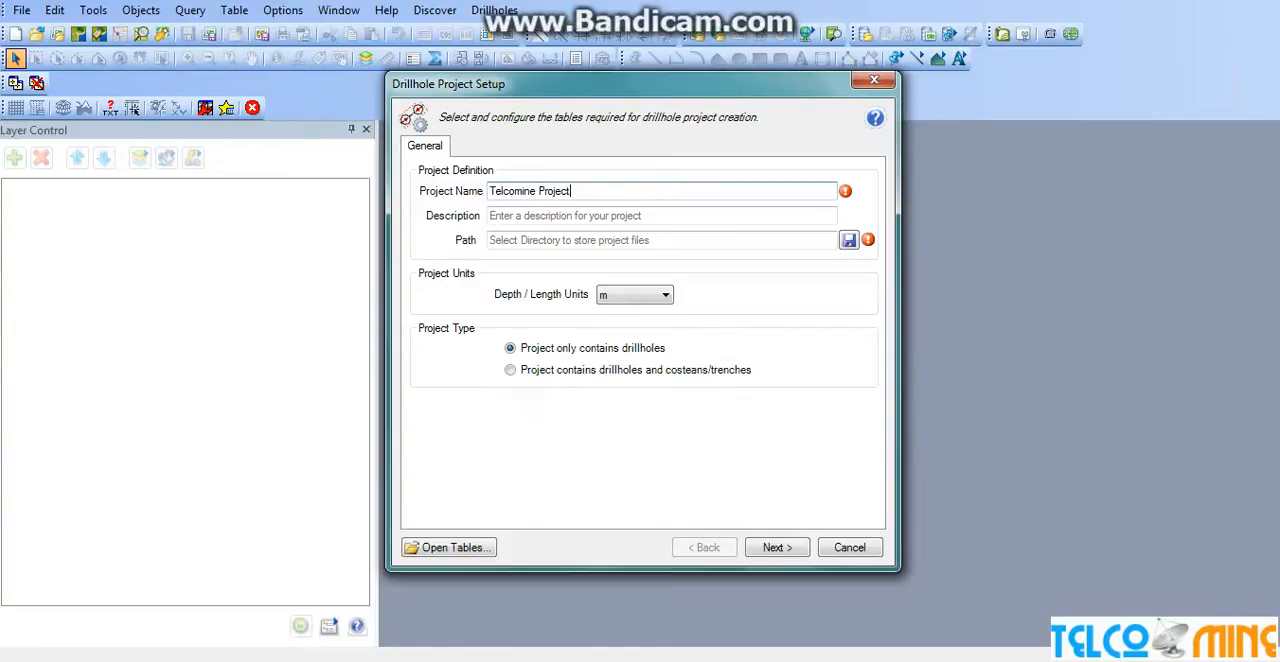
pyautogui.click(582, 215)
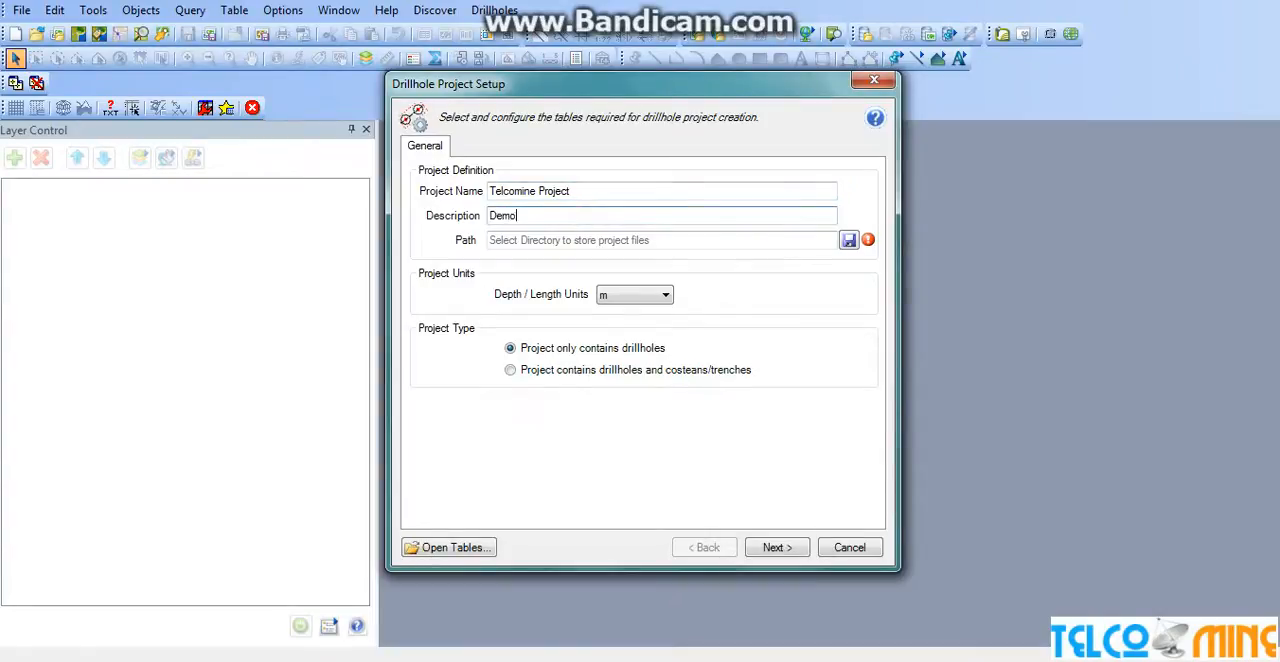
# Set the project's storage path to the folder D:\MIP\Discover Training\Encom Training\Working.
pyautogui.click(848, 240)
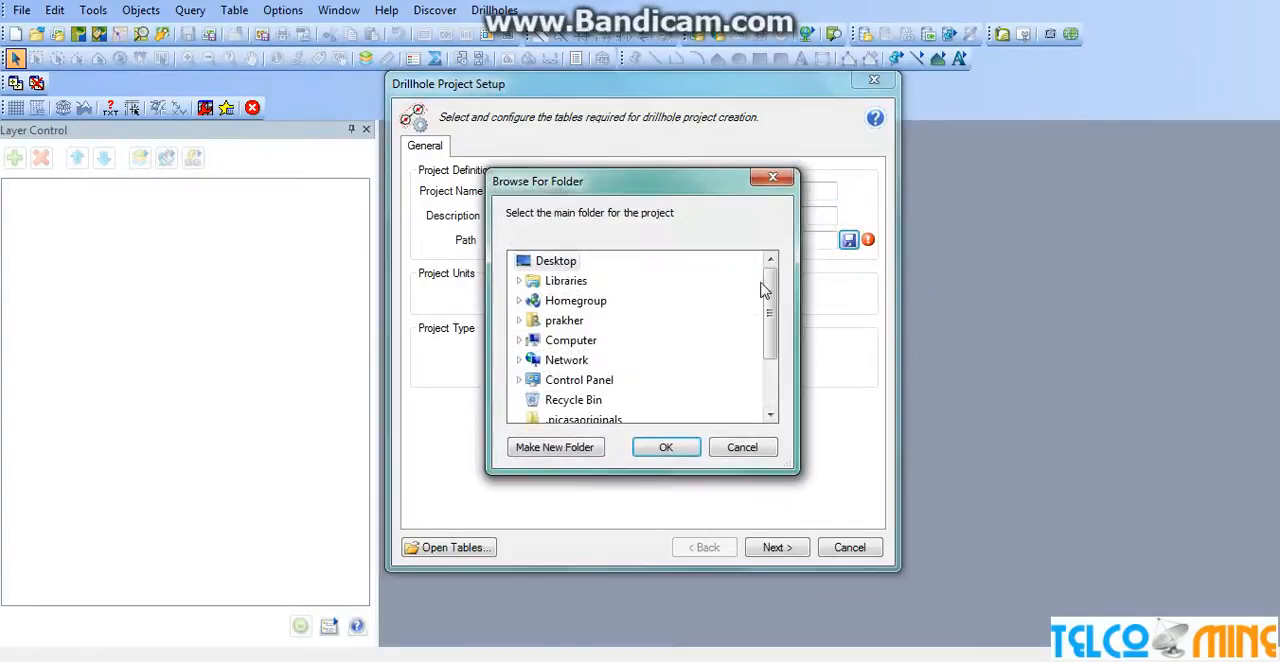
pyautogui.moveTo(767, 299); pyautogui.dragTo(770, 284)
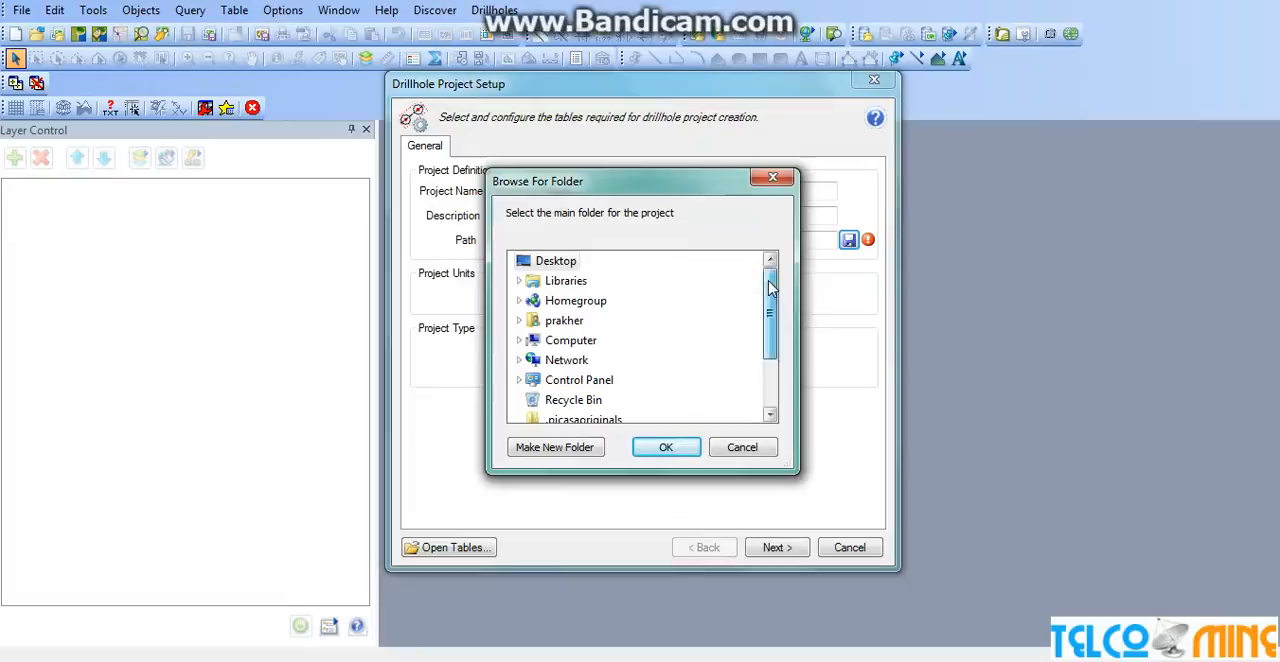
pyautogui.click(519, 340)
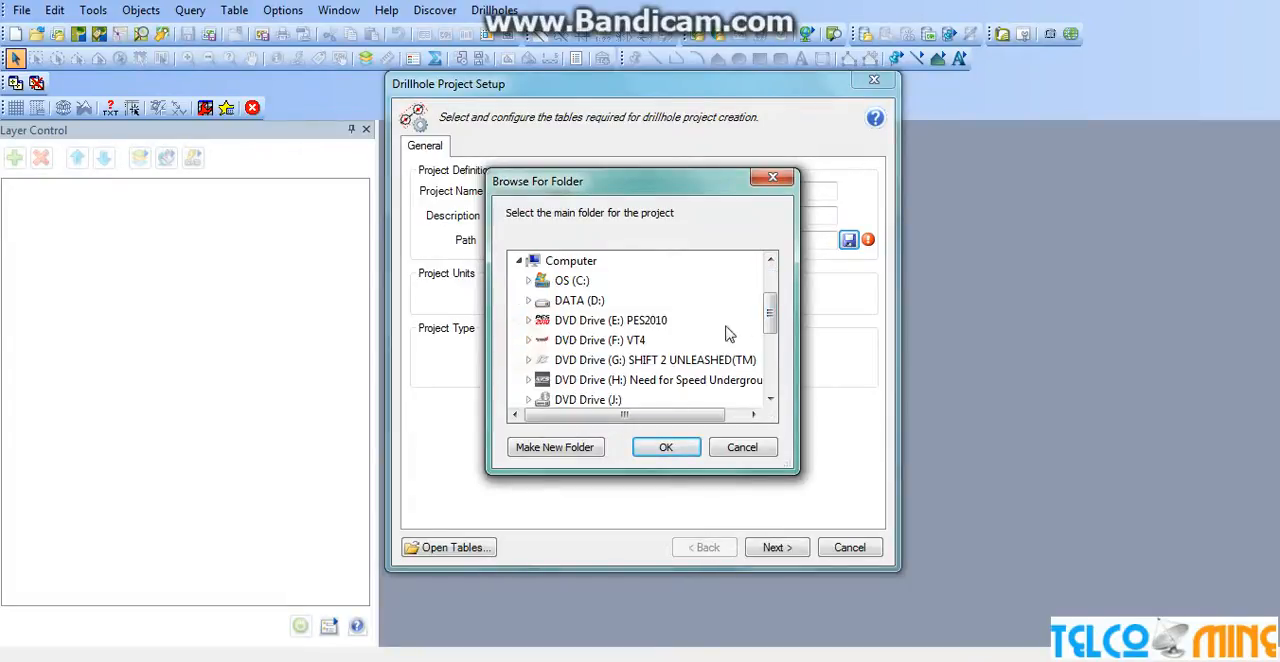
pyautogui.doubleClick(579, 302)
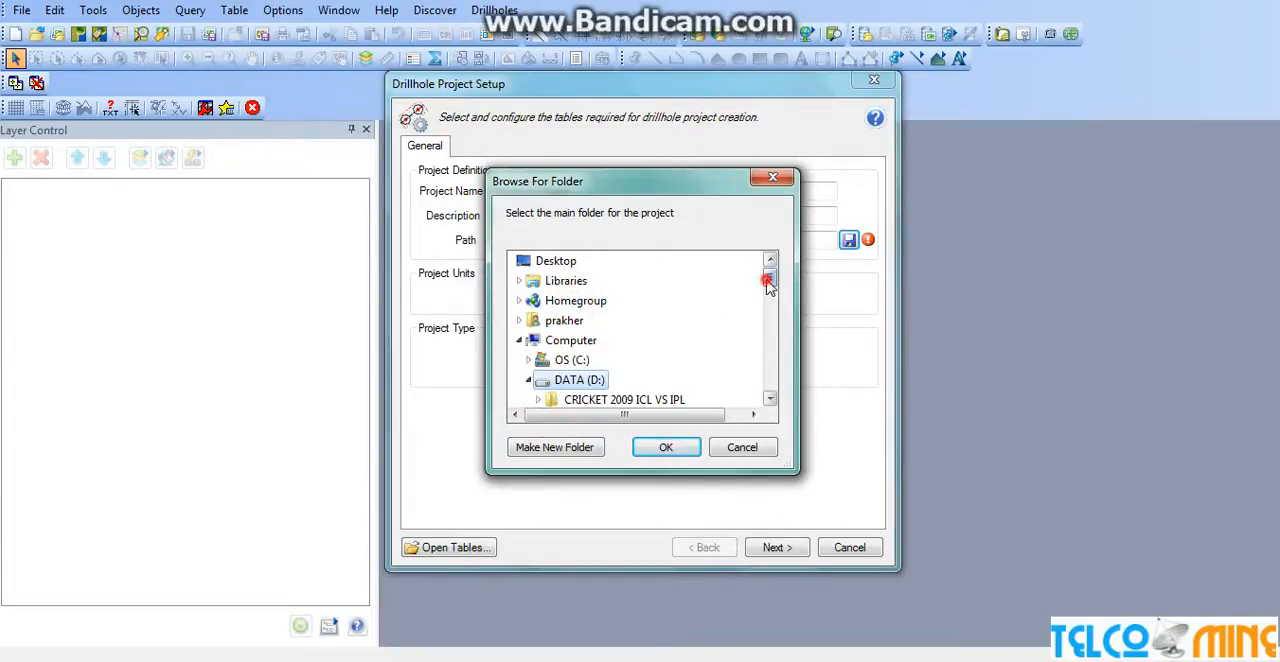
pyautogui.moveTo(767, 282); pyautogui.dragTo(770, 351)
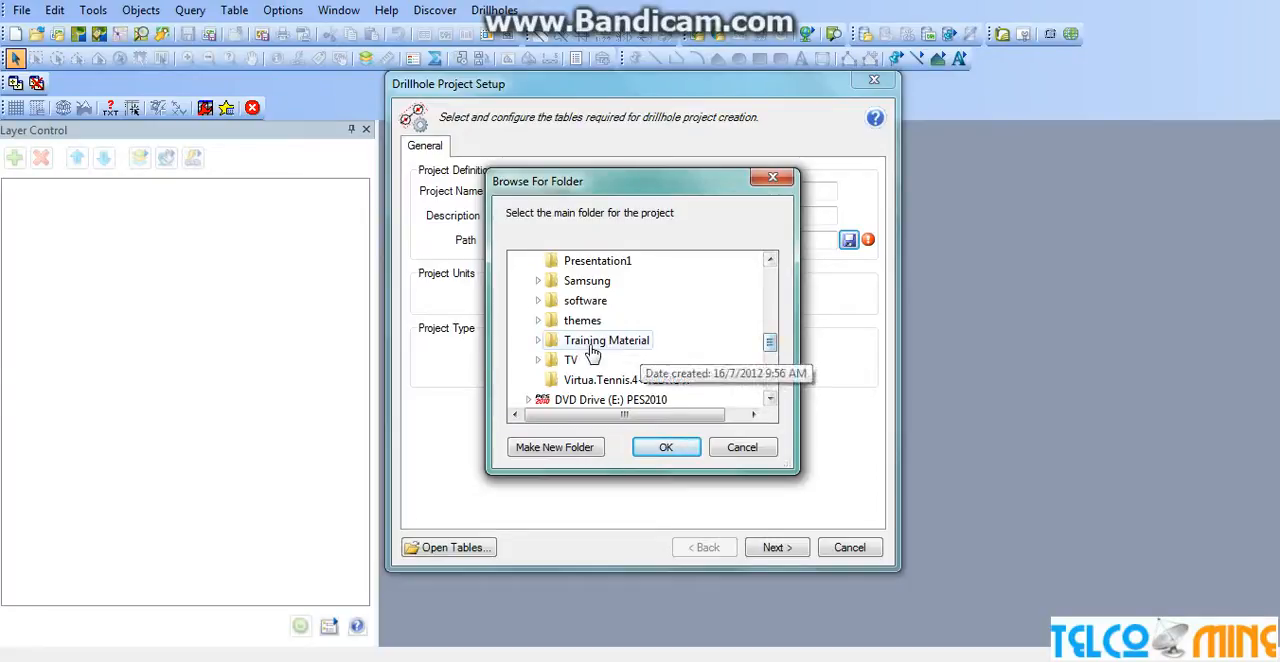
pyautogui.moveTo(770, 347); pyautogui.dragTo(770, 319)
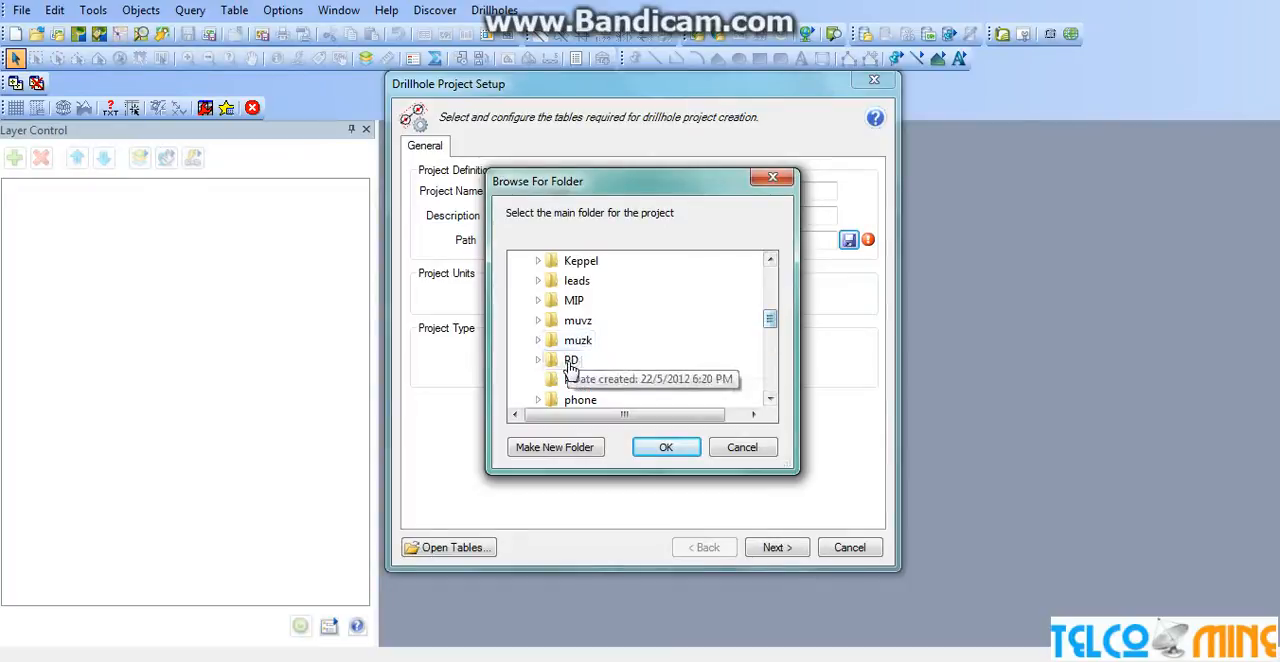
pyautogui.click(575, 301)
pyautogui.click(609, 402)
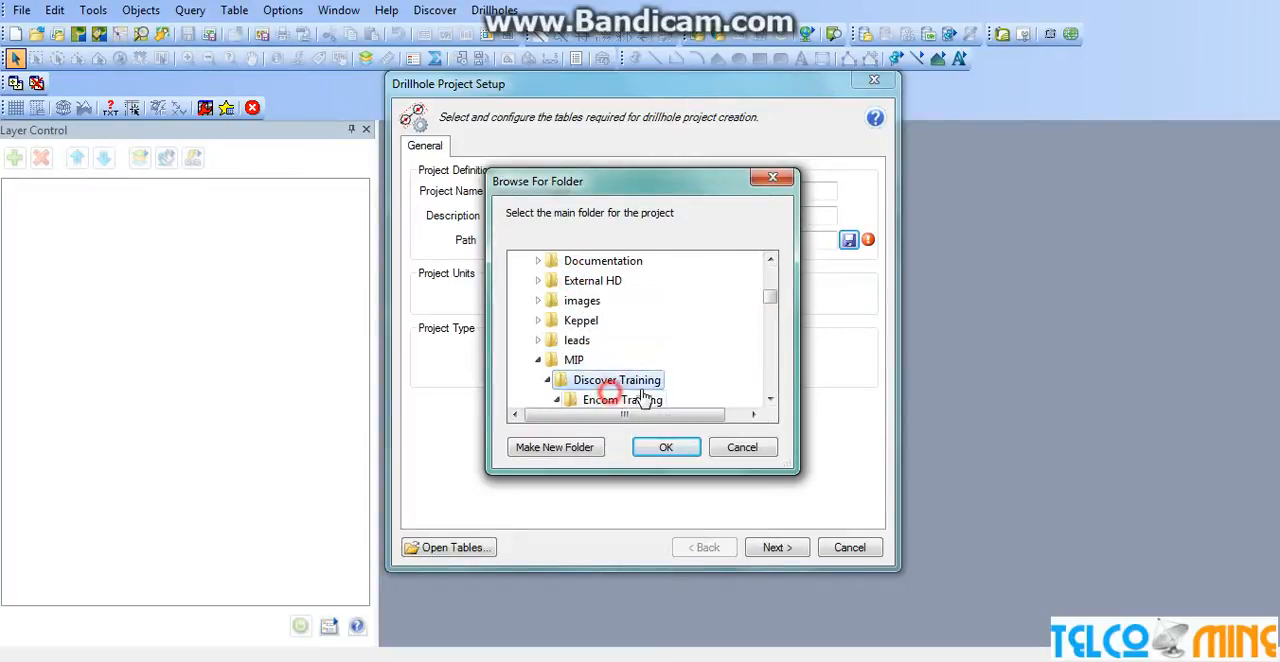
pyautogui.moveTo(770, 305); pyautogui.dragTo(770, 318)
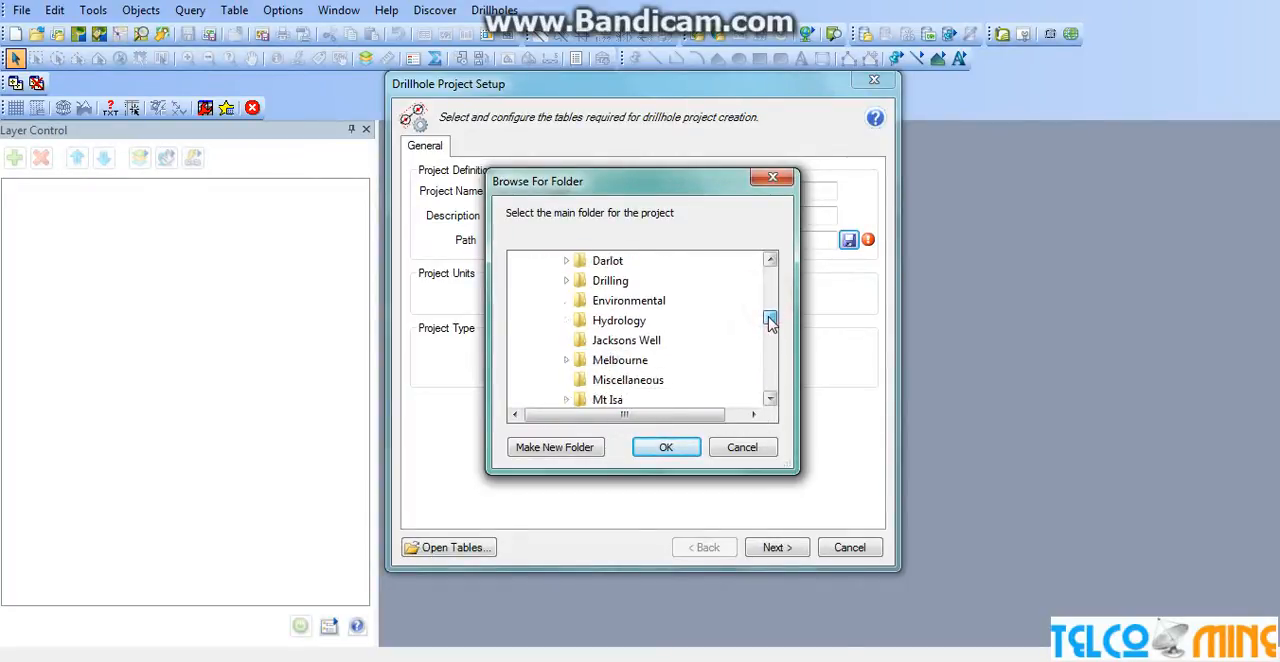
pyautogui.click(770, 399)
pyautogui.click(770, 399)
pyautogui.click(770, 399)
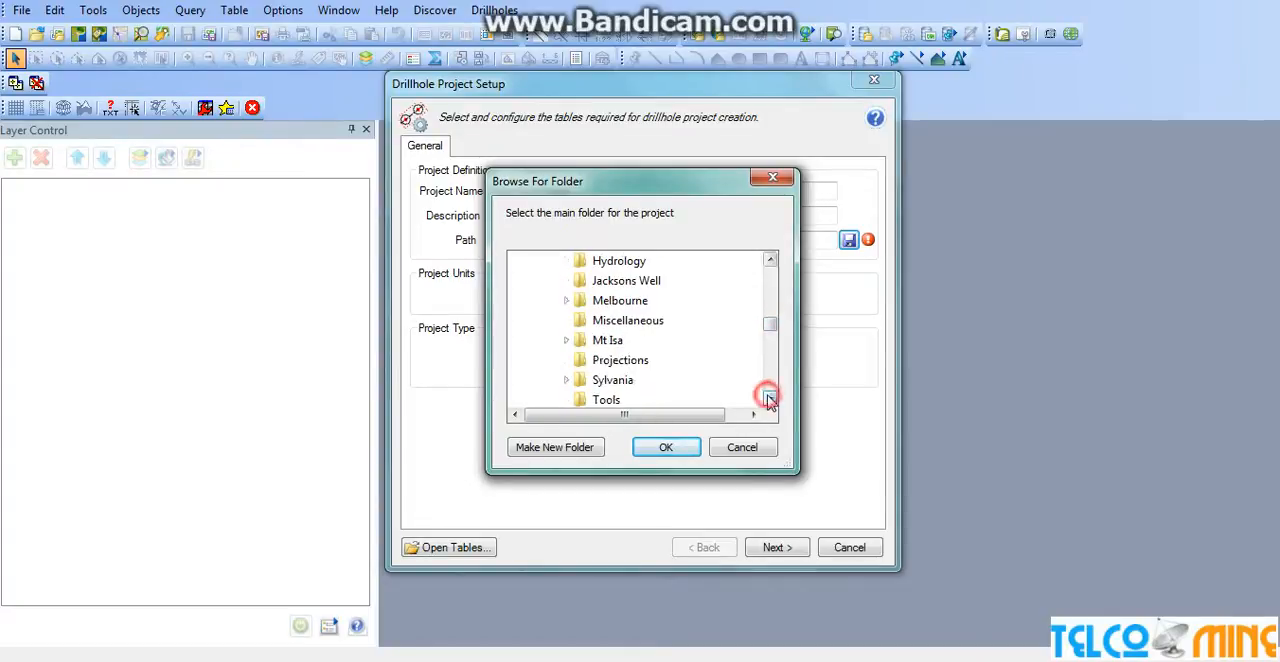
pyautogui.click(770, 399)
pyautogui.click(770, 399)
pyautogui.click(770, 399)
pyautogui.click(770, 399)
pyautogui.click(612, 380)
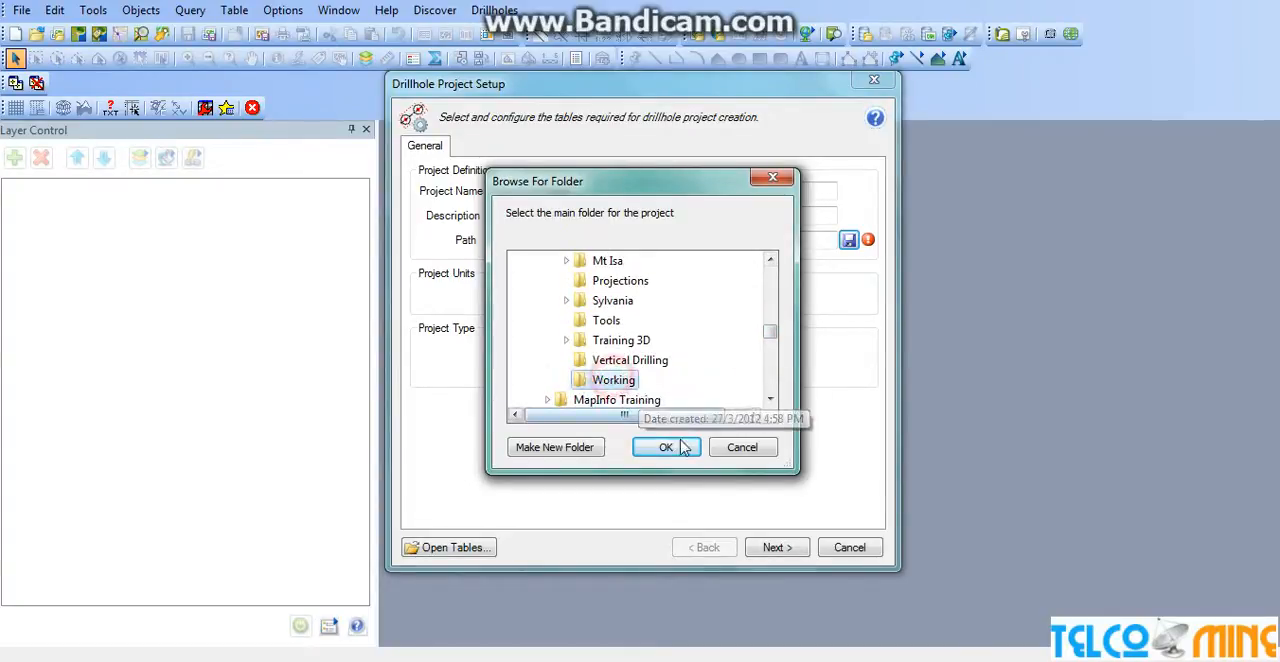
pyautogui.click(668, 447)
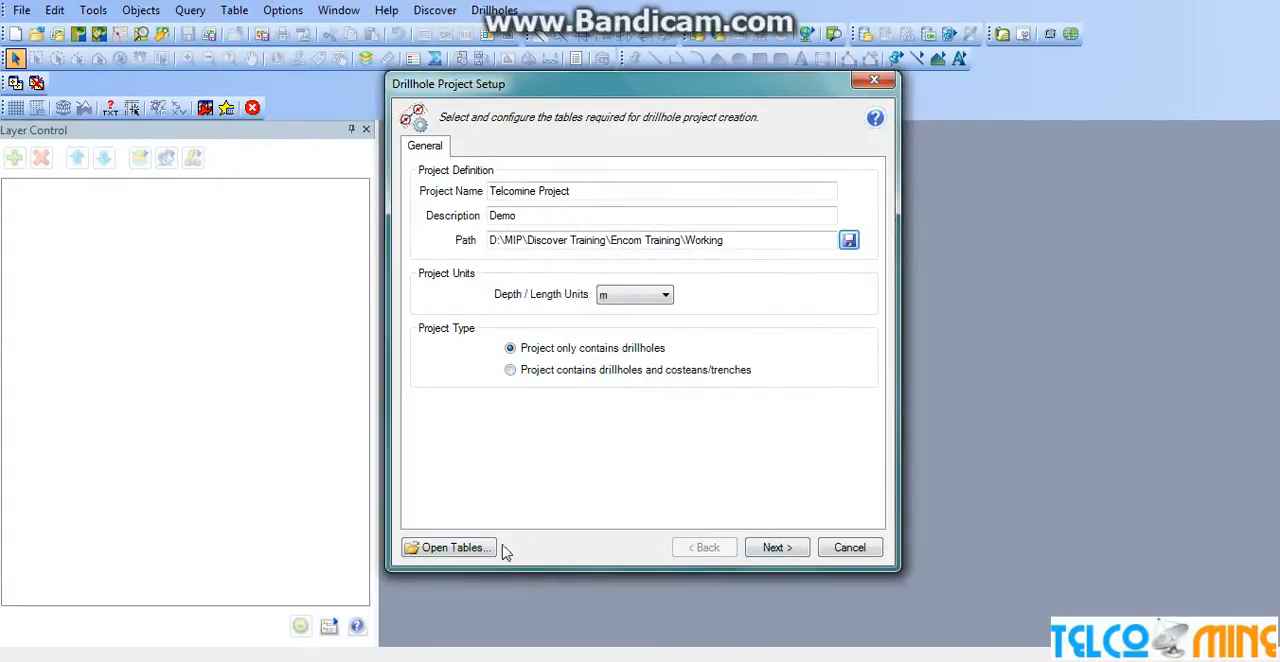
# Start opening tables for the project and browse to the Drilling folder inside Encom Training.
pyautogui.click(465, 548)
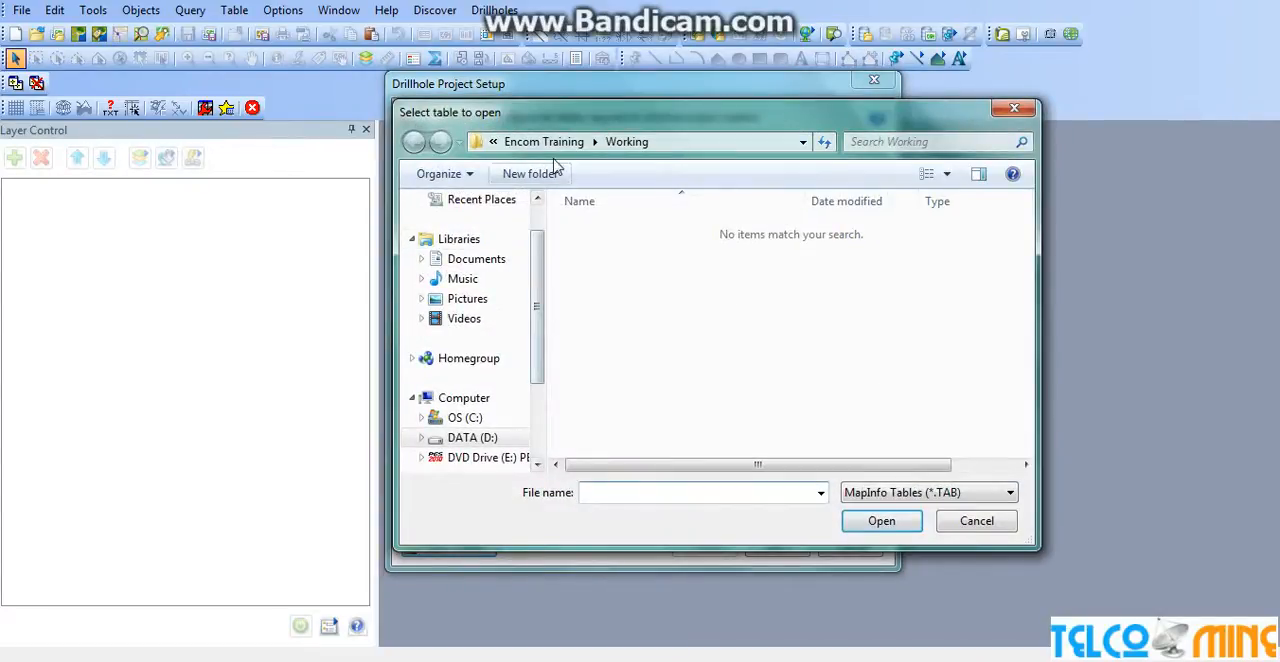
pyautogui.click(543, 141)
pyautogui.moveTo(1036, 345); pyautogui.dragTo(1036, 262)
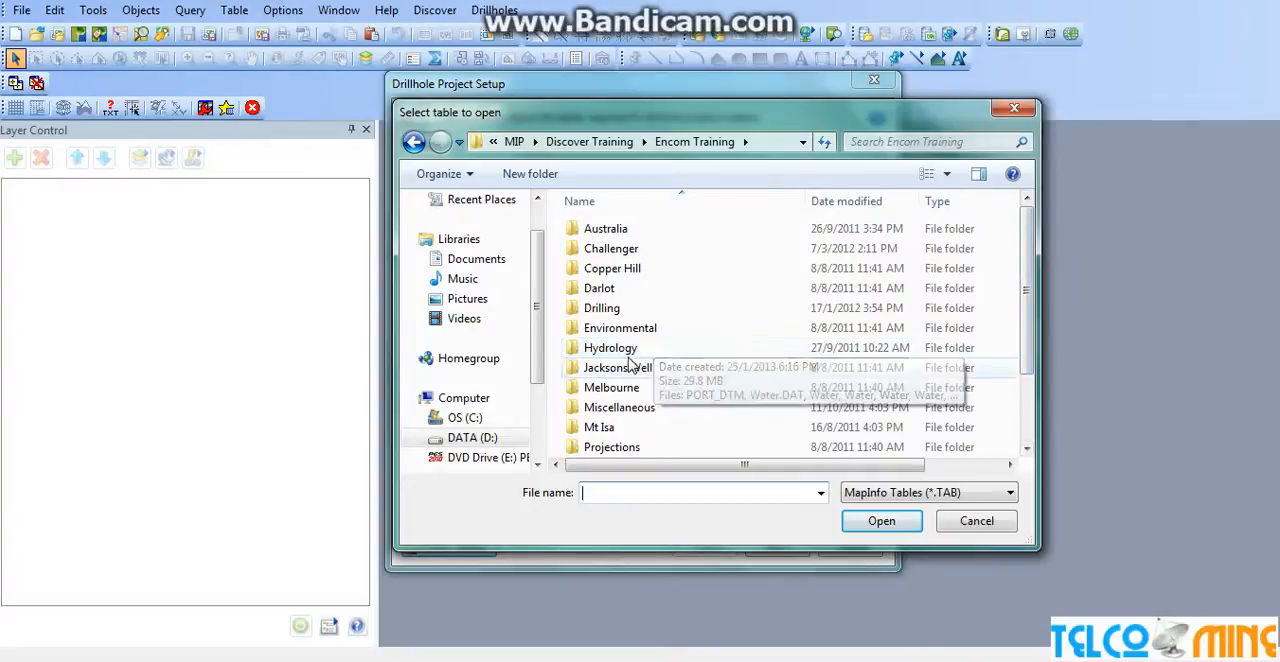
pyautogui.doubleClick(605, 308)
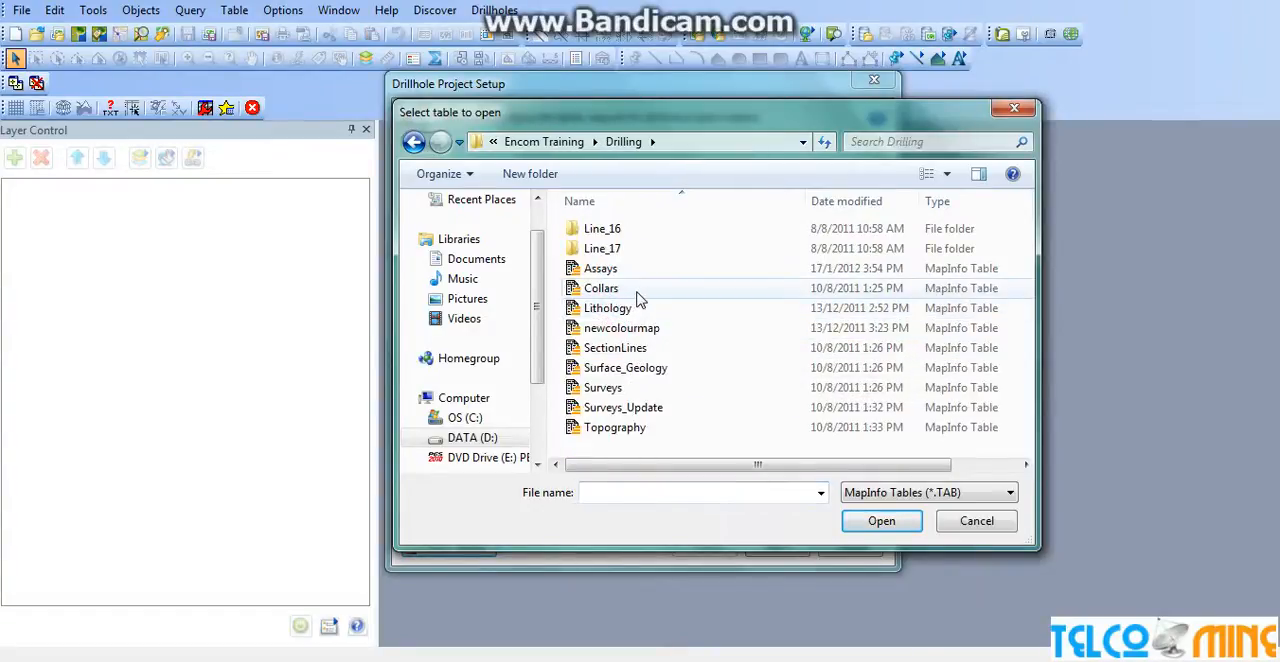
# Open the Assays, Collars, Lithology, Surface_Geology, Surveys and Topography tables together.
pyautogui.click(606, 268)
pyautogui.keyDown('ctrl'); pyautogui.click(612, 288); pyautogui.keyUp('ctrl')
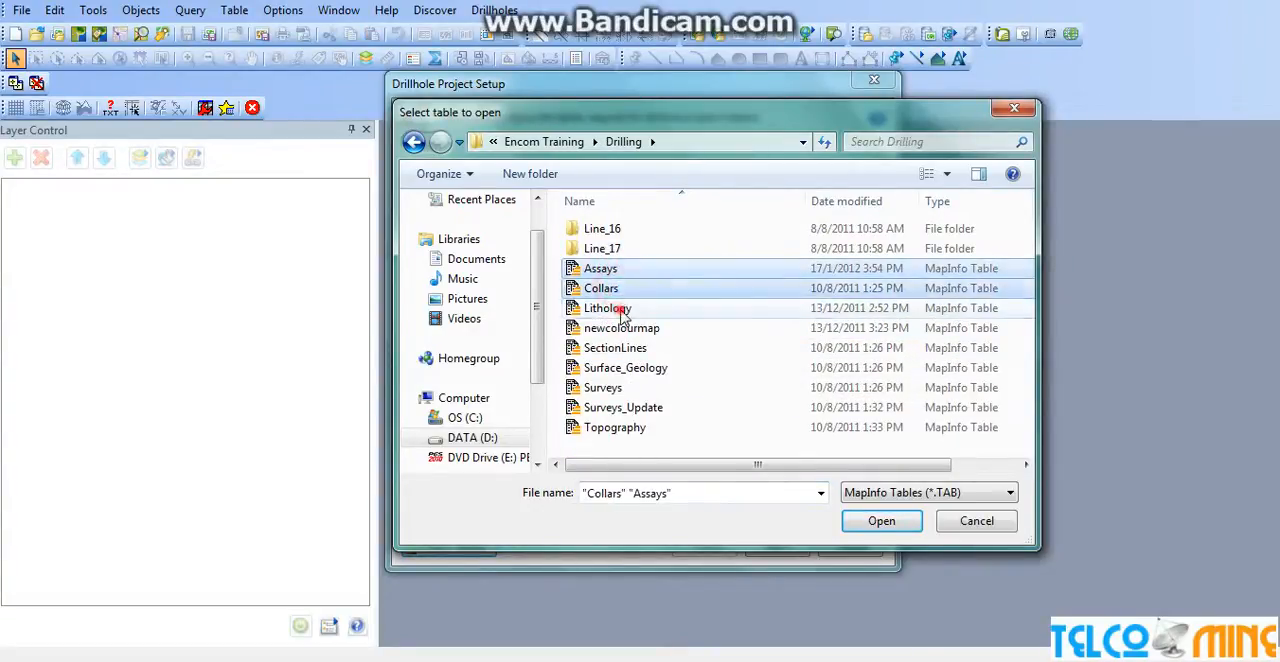
pyautogui.keyDown('ctrl'); pyautogui.click(616, 308); pyautogui.keyUp('ctrl')
pyautogui.keyDown('ctrl'); pyautogui.click(630, 350); pyautogui.keyUp('ctrl')
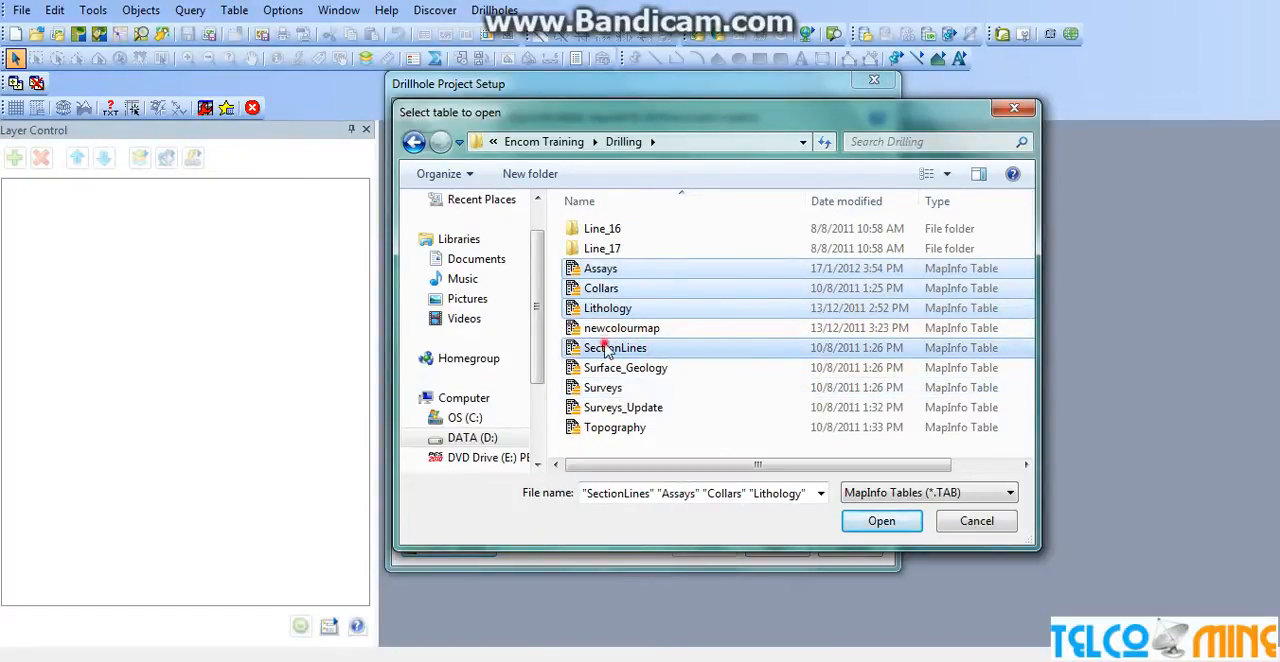
pyautogui.keyDown('ctrl'); pyautogui.click(604, 348); pyautogui.keyUp('ctrl')
pyautogui.keyDown('ctrl'); pyautogui.click(608, 368); pyautogui.keyUp('ctrl')
pyautogui.keyDown('ctrl'); pyautogui.click(608, 390); pyautogui.keyUp('ctrl')
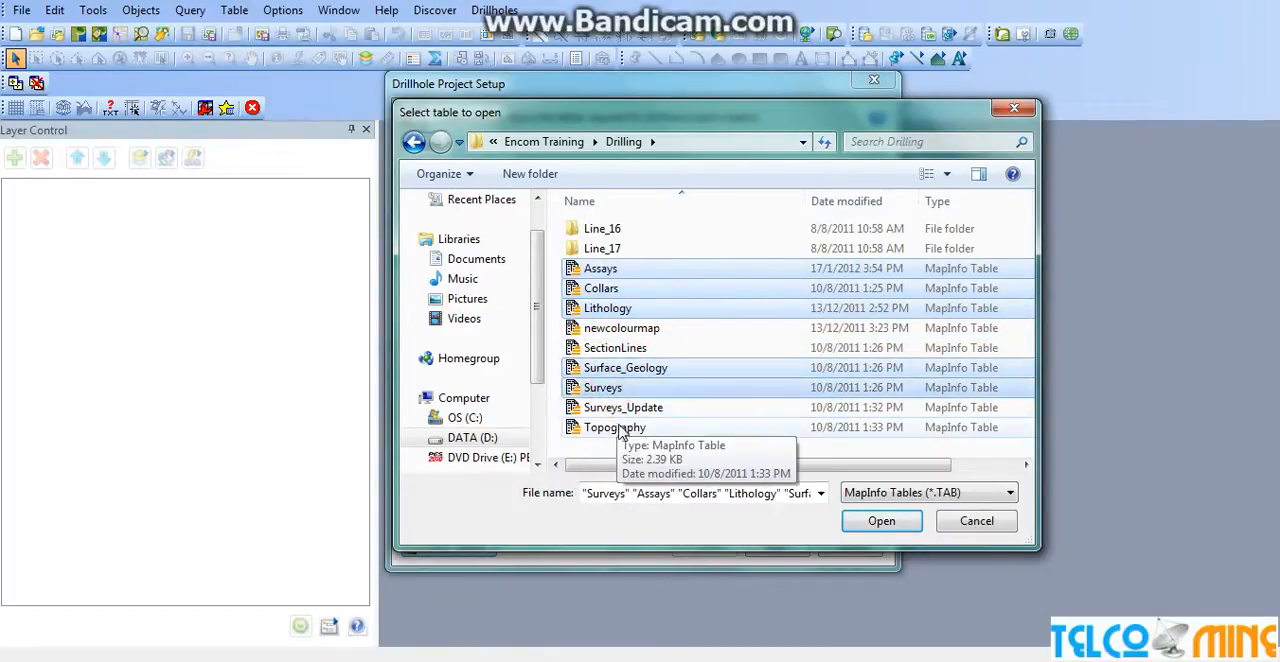
pyautogui.keyDown('ctrl'); pyautogui.click(618, 430); pyautogui.keyUp('ctrl')
pyautogui.click(884, 521)
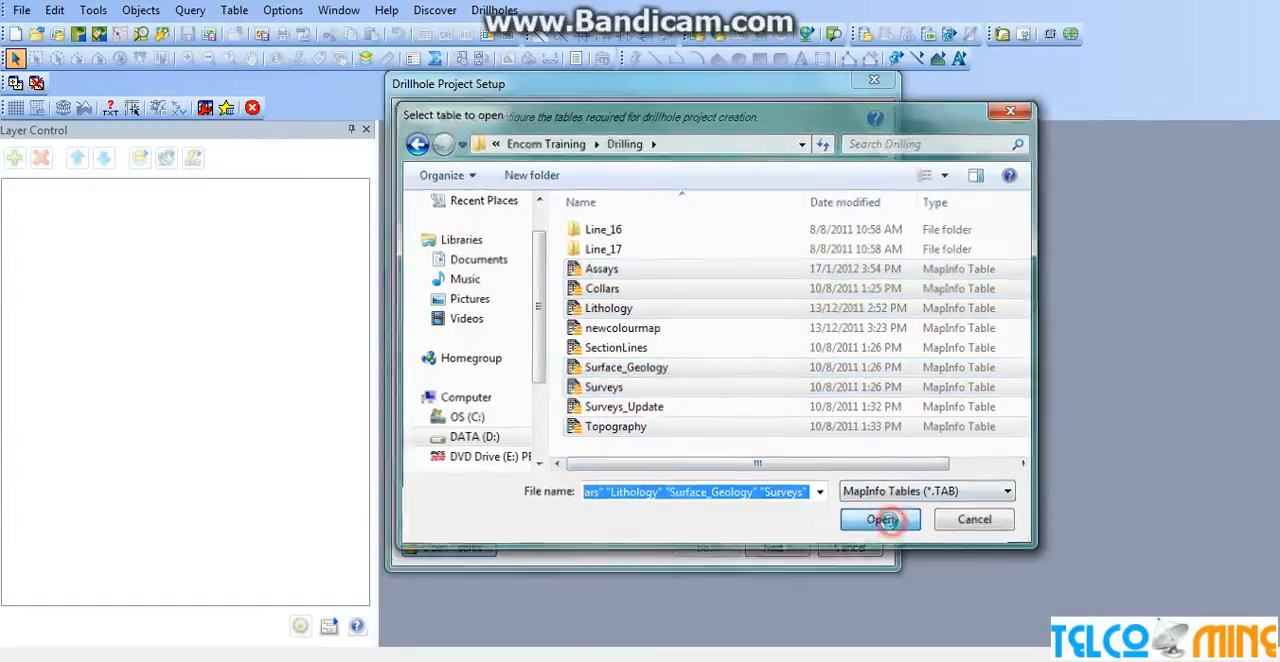
# Proceed to the drillhole location setup and map the collar table's Easting to Easting, Northing to Northing and Elevation to RL.
pyautogui.click(752, 550)
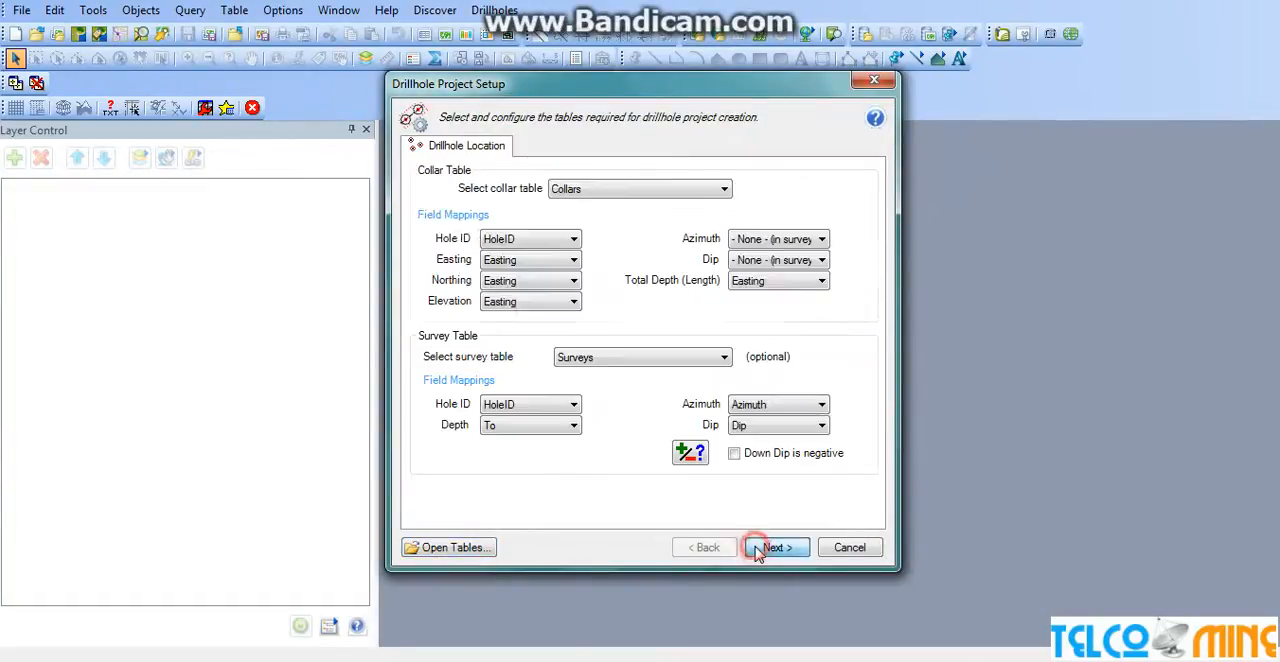
pyautogui.click(545, 260)
pyautogui.click(550, 263)
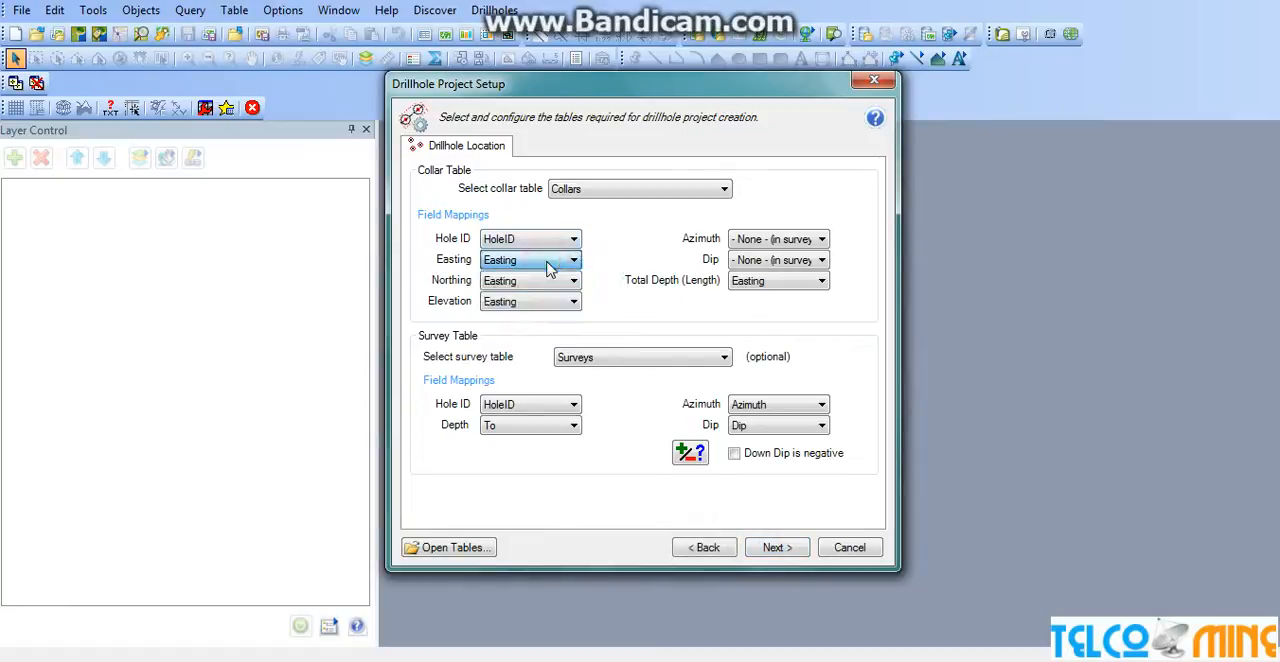
pyautogui.click(537, 283)
pyautogui.click(548, 310)
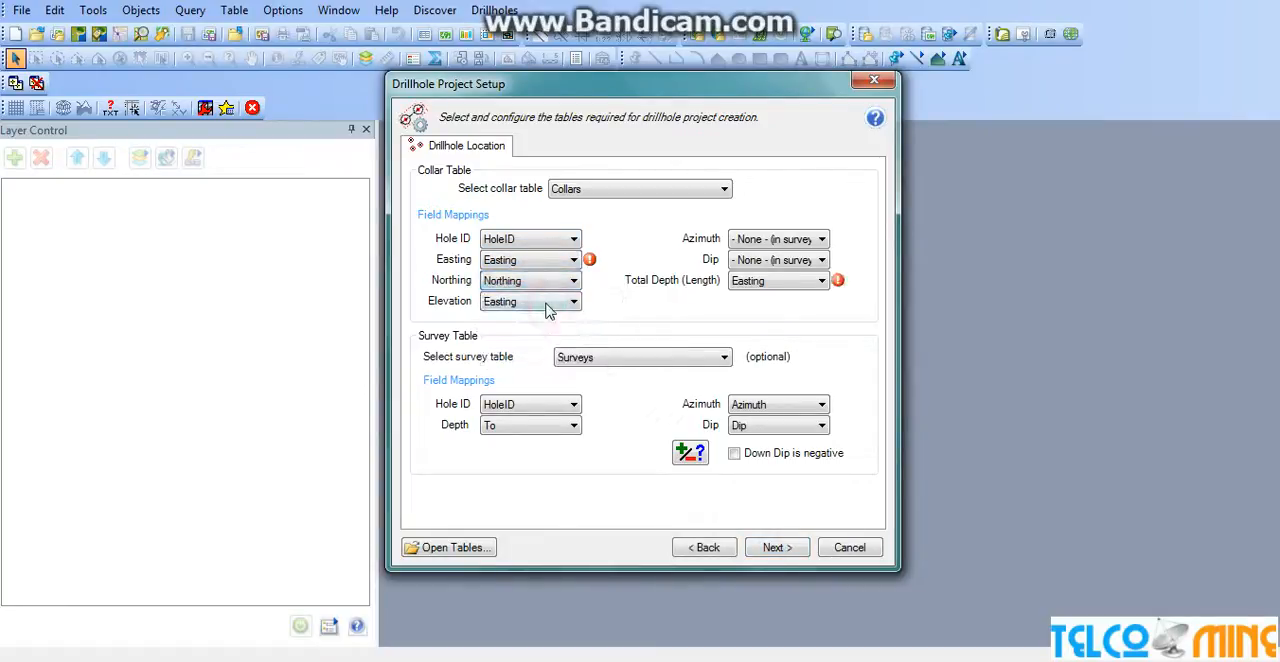
pyautogui.click(548, 301)
pyautogui.click(545, 343)
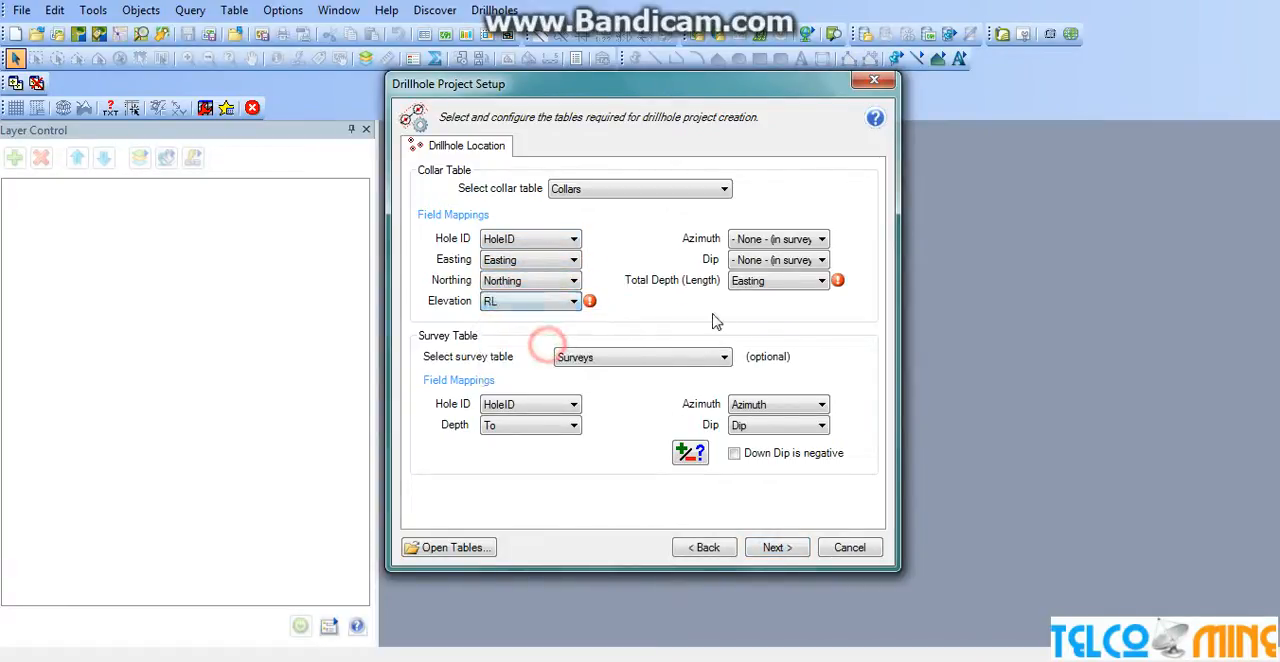
# Map the collar table's Total Depth to TotDepth, Dip to Dip and Azimuth to Azimuth.
pyautogui.click(821, 280)
pyautogui.click(752, 359)
pyautogui.click(780, 260)
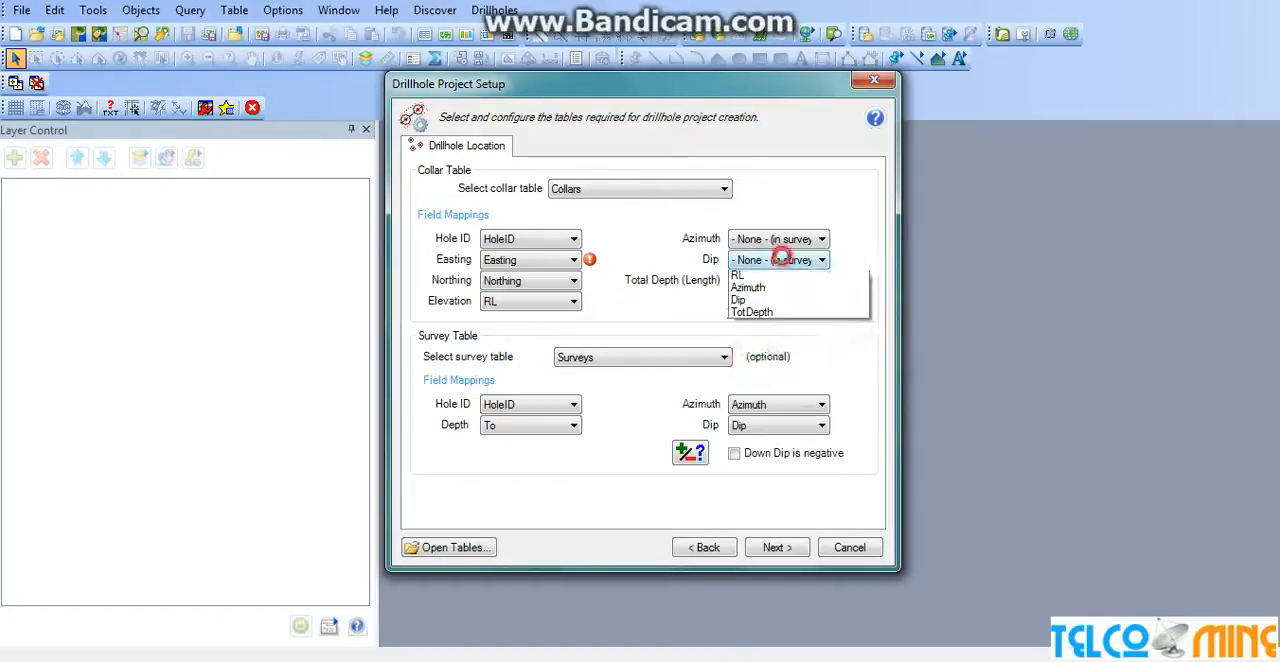
pyautogui.click(771, 335)
pyautogui.click(770, 240)
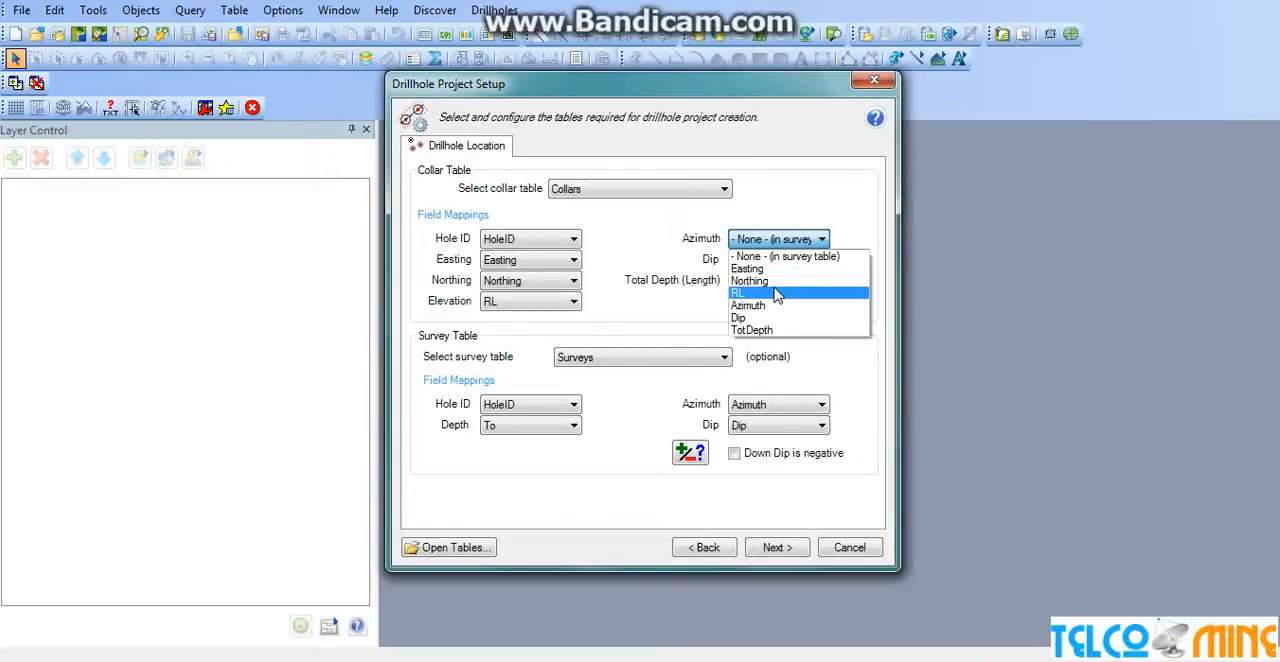
pyautogui.click(782, 305)
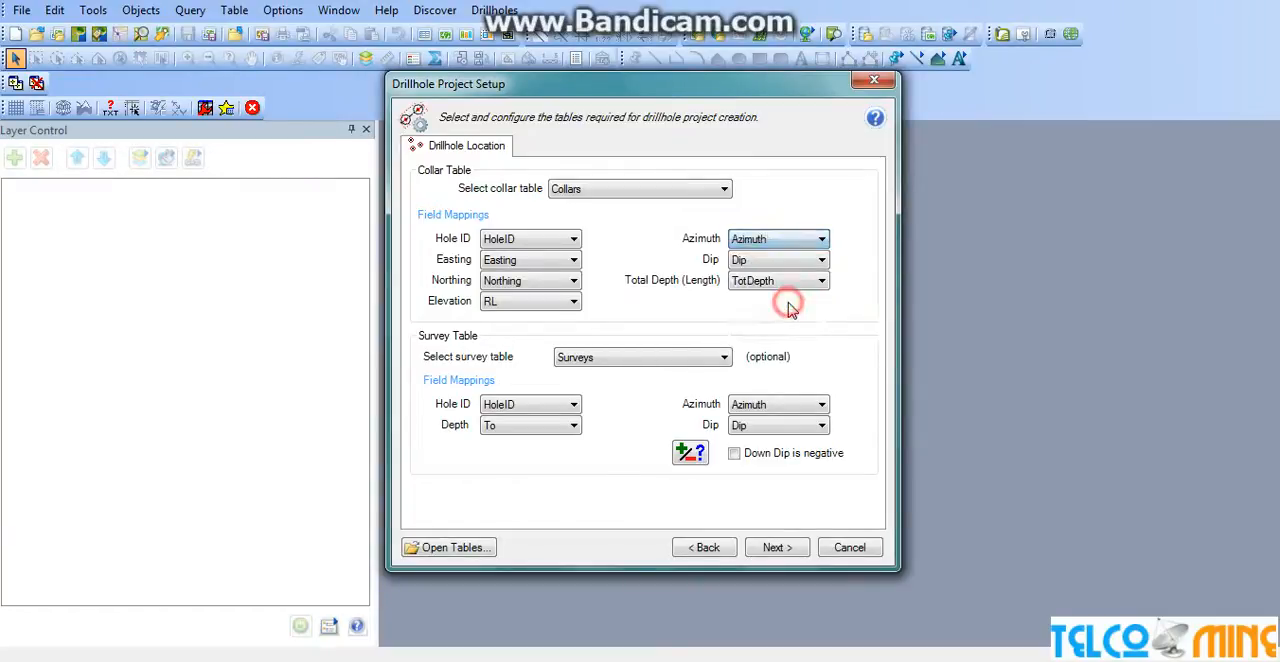
# Add Assays and Lithology as the project's downhole data tables and continue to the surfaces setup.
pyautogui.click(778, 549)
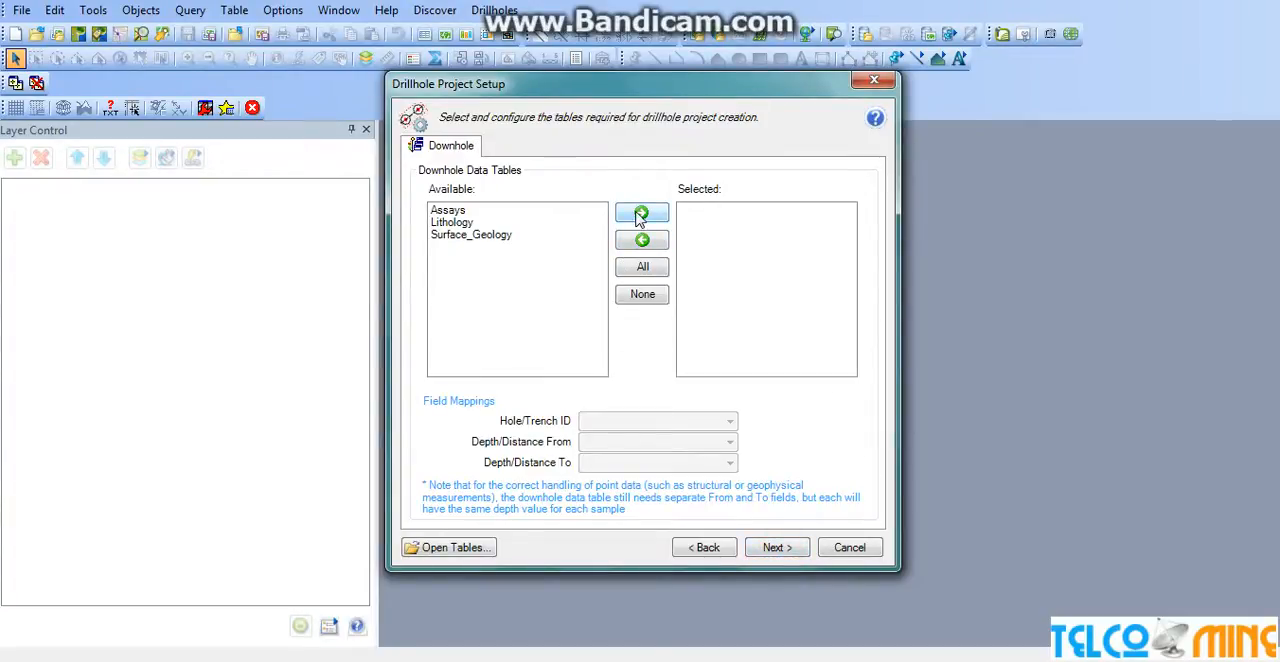
pyautogui.click(448, 211)
pyautogui.keyDown('shift'); pyautogui.click(450, 223); pyautogui.keyUp('shift')
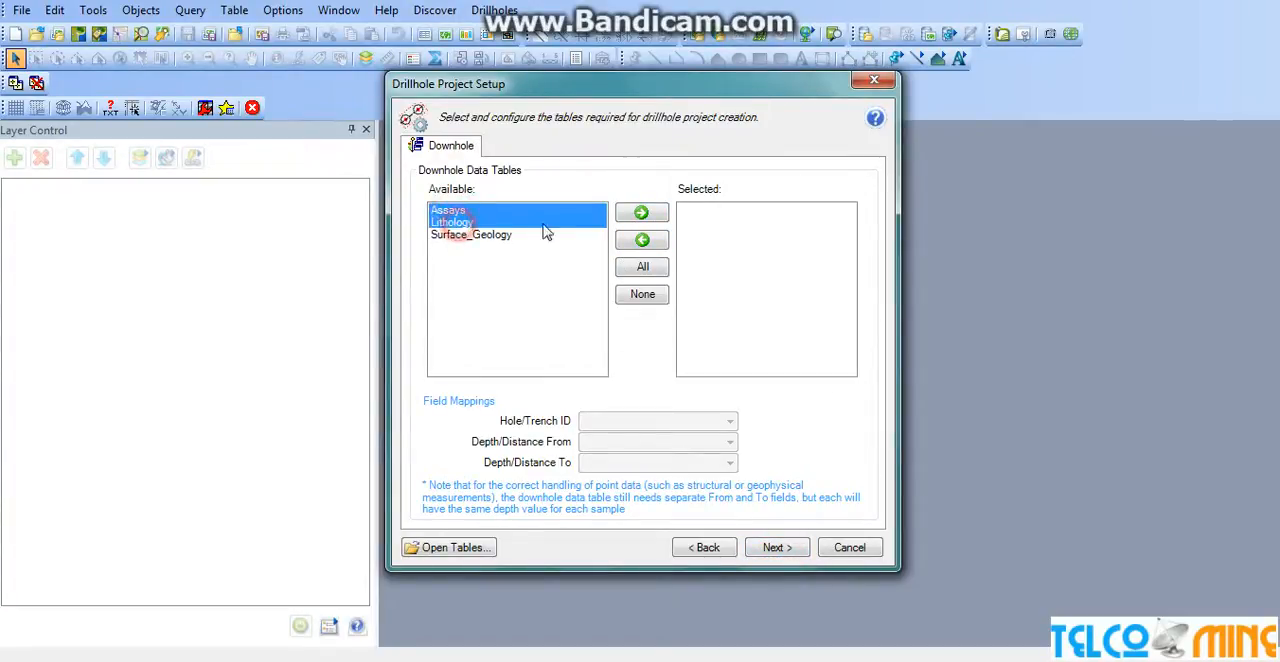
pyautogui.click(643, 213)
pyautogui.click(774, 547)
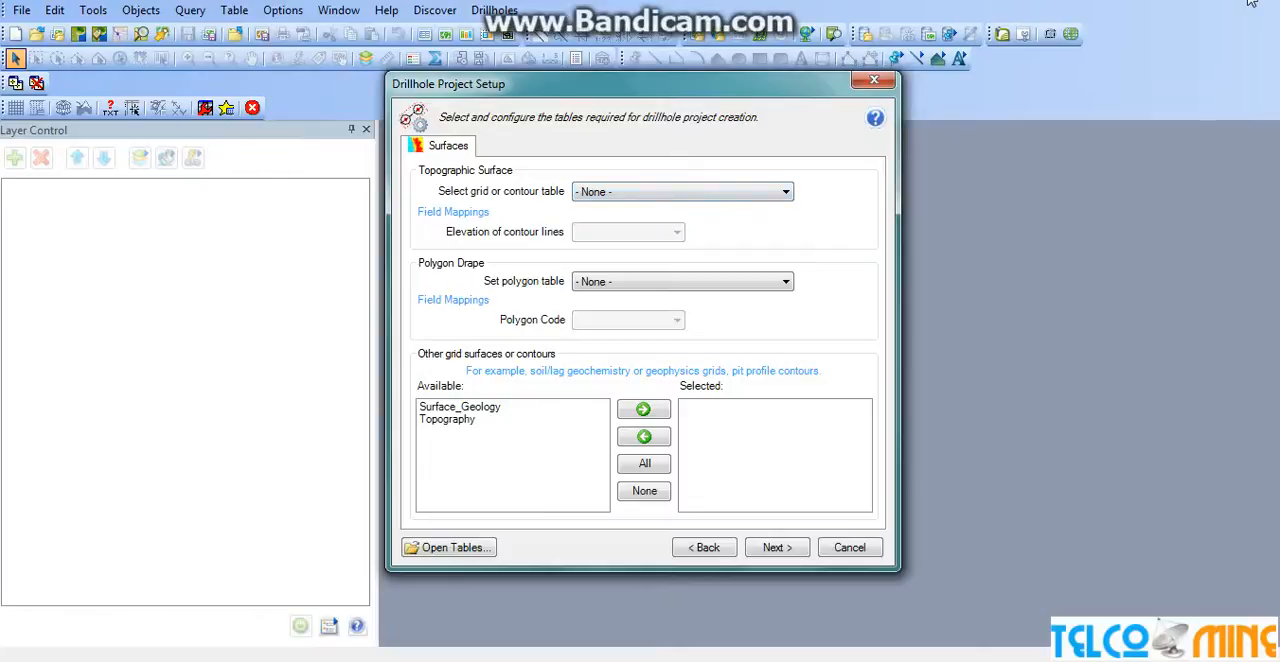
# Set Topography as the topographic surface and Surface_Geology as the polygon drape table, and finish the setup with a new section line table.
pyautogui.click(701, 194)
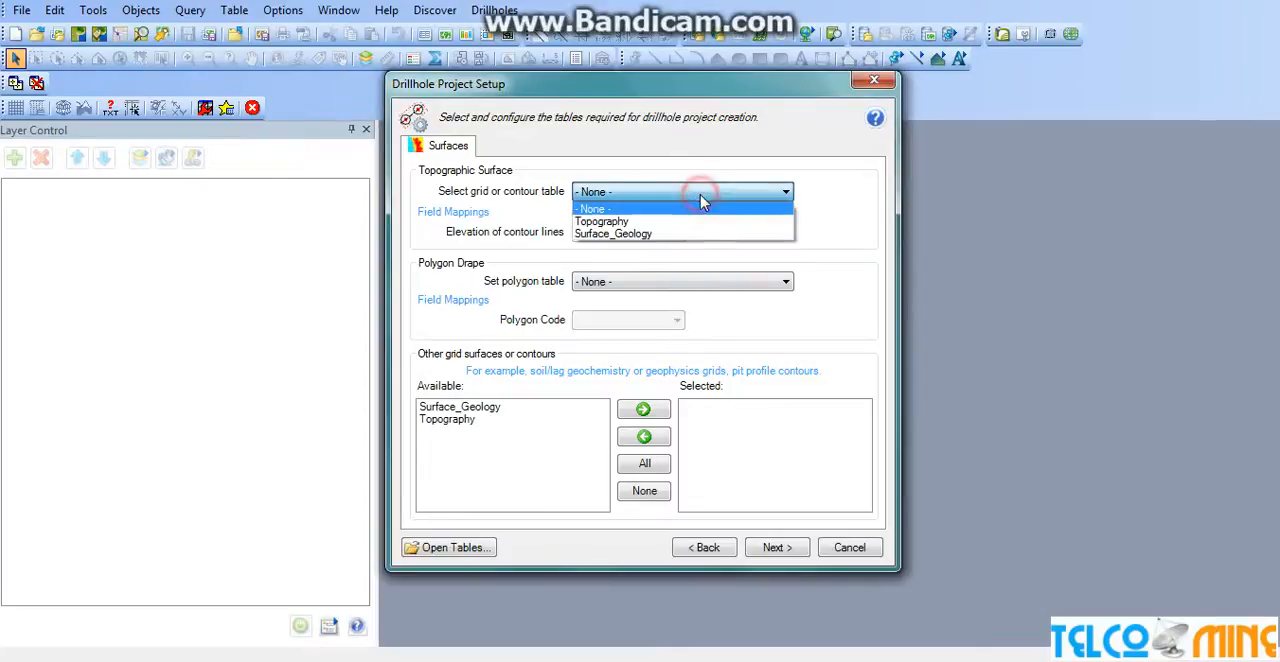
pyautogui.click(694, 221)
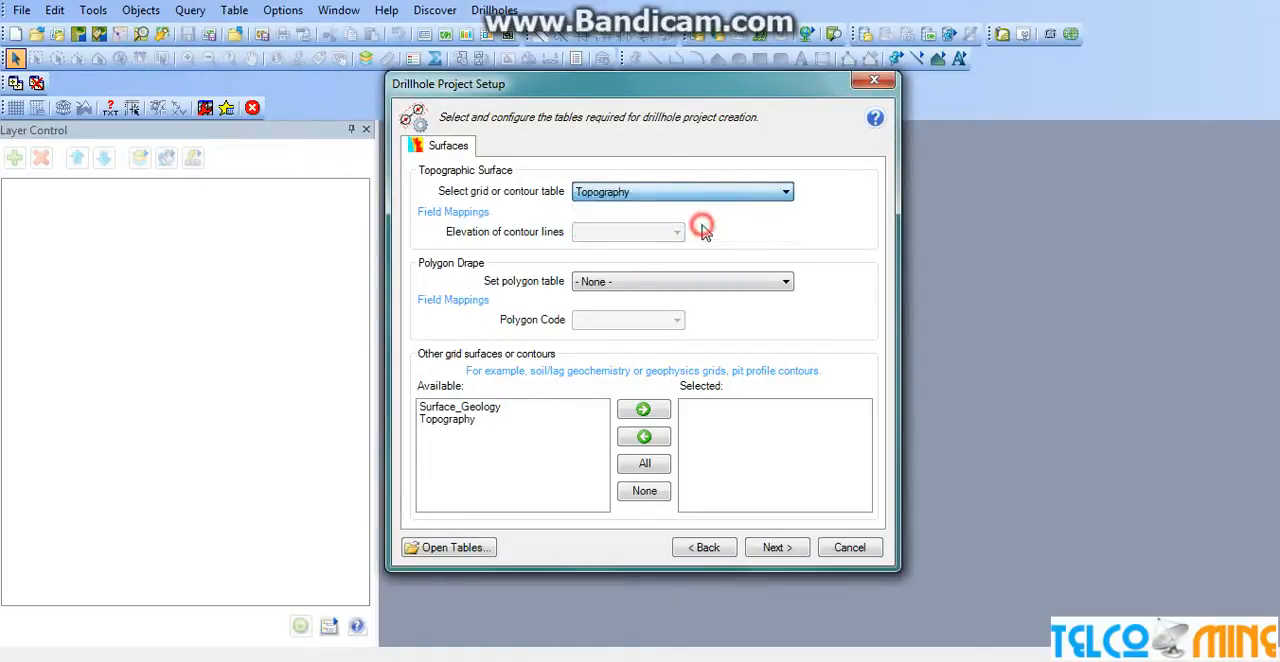
pyautogui.click(718, 283)
pyautogui.click(727, 312)
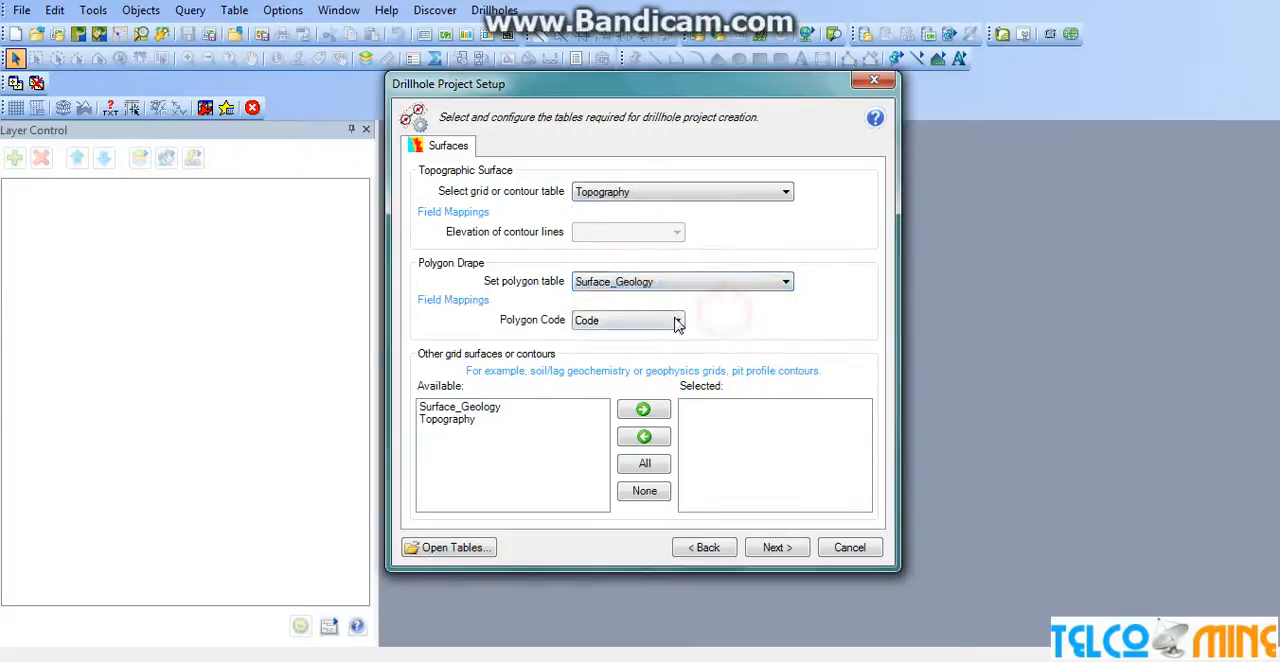
pyautogui.click(766, 547)
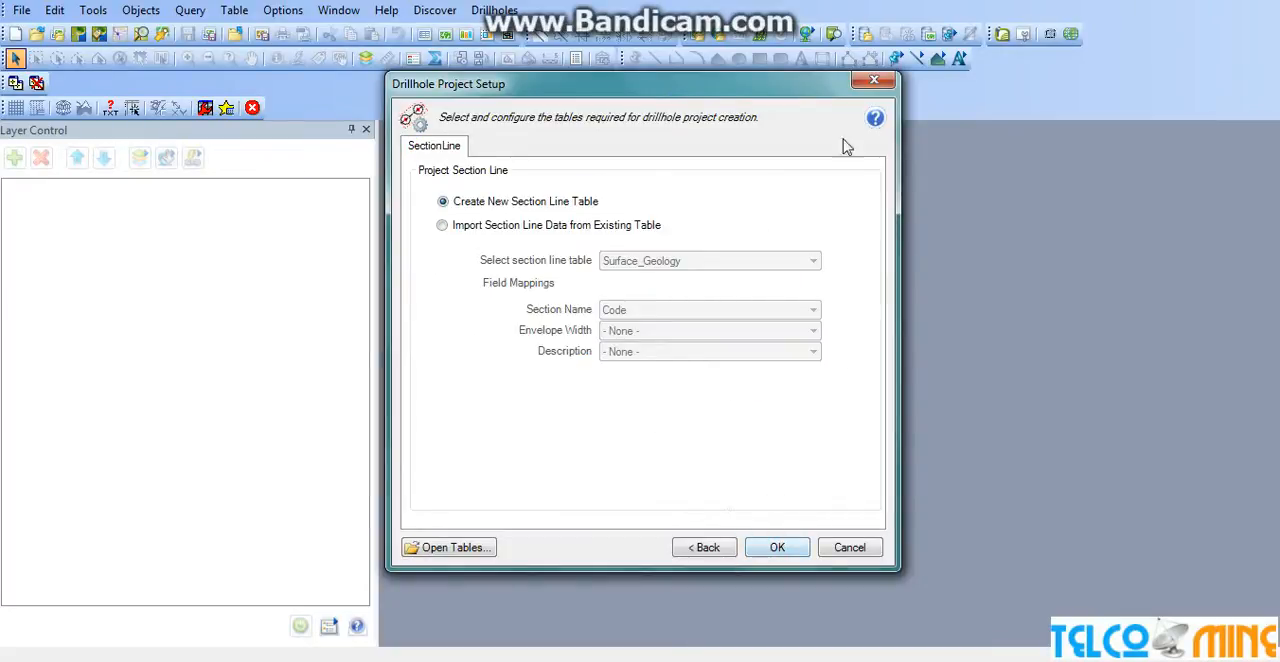
pyautogui.click(778, 549)
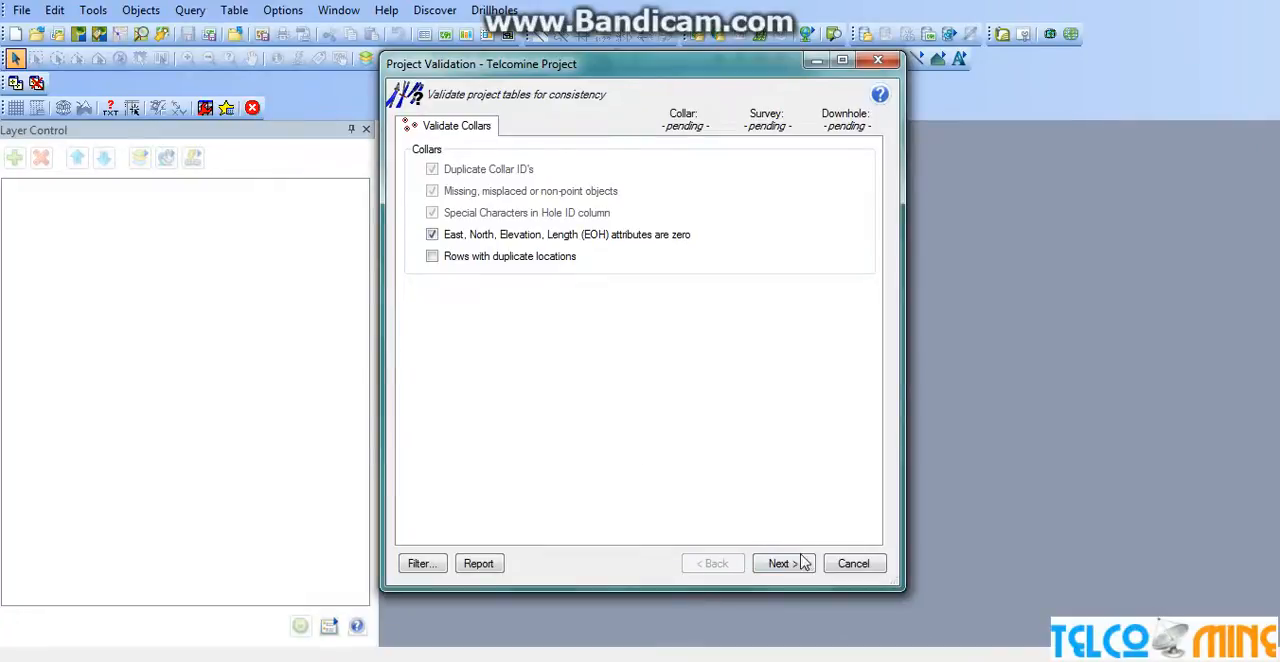
# Run the collar, survey and downhole validation checks on the project tables with the default check options.
pyautogui.click(780, 564)
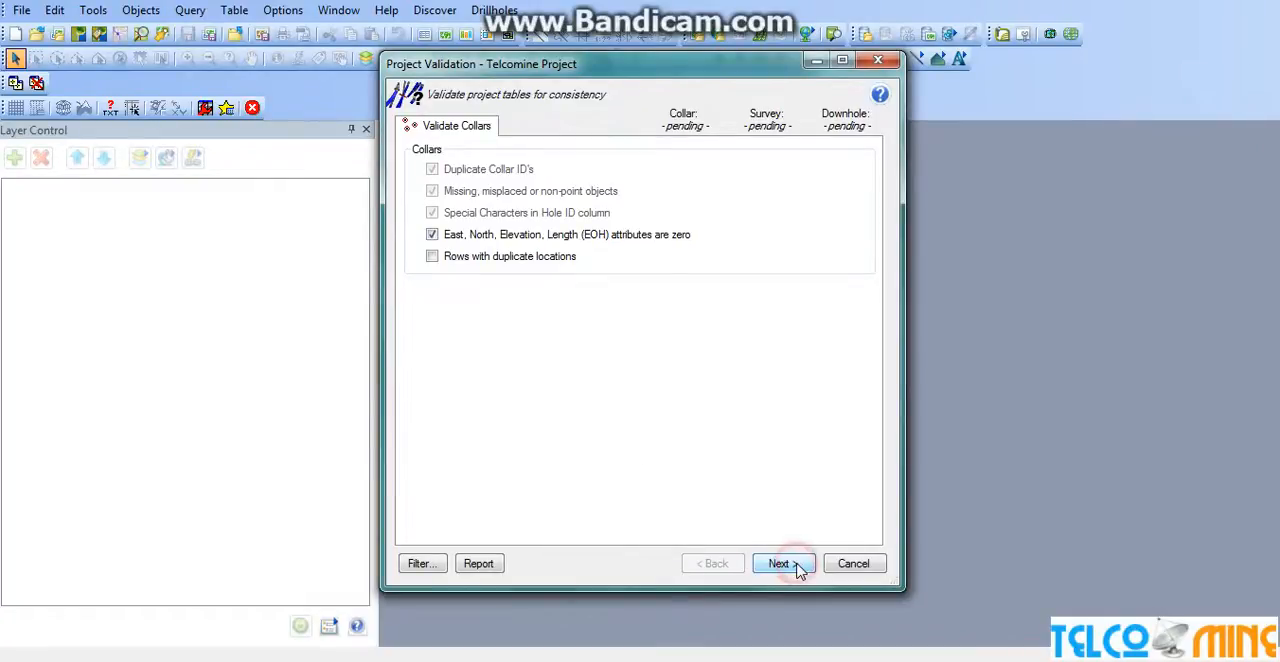
pyautogui.click(784, 564)
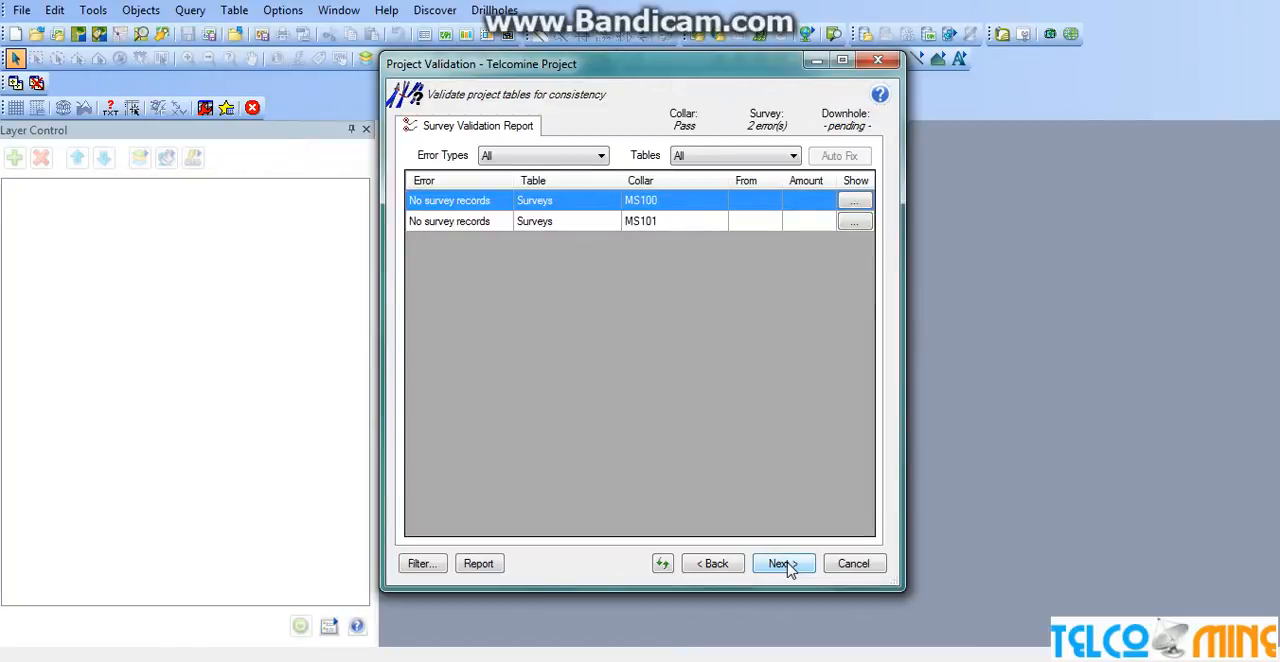
pyautogui.click(784, 564)
pyautogui.click(786, 564)
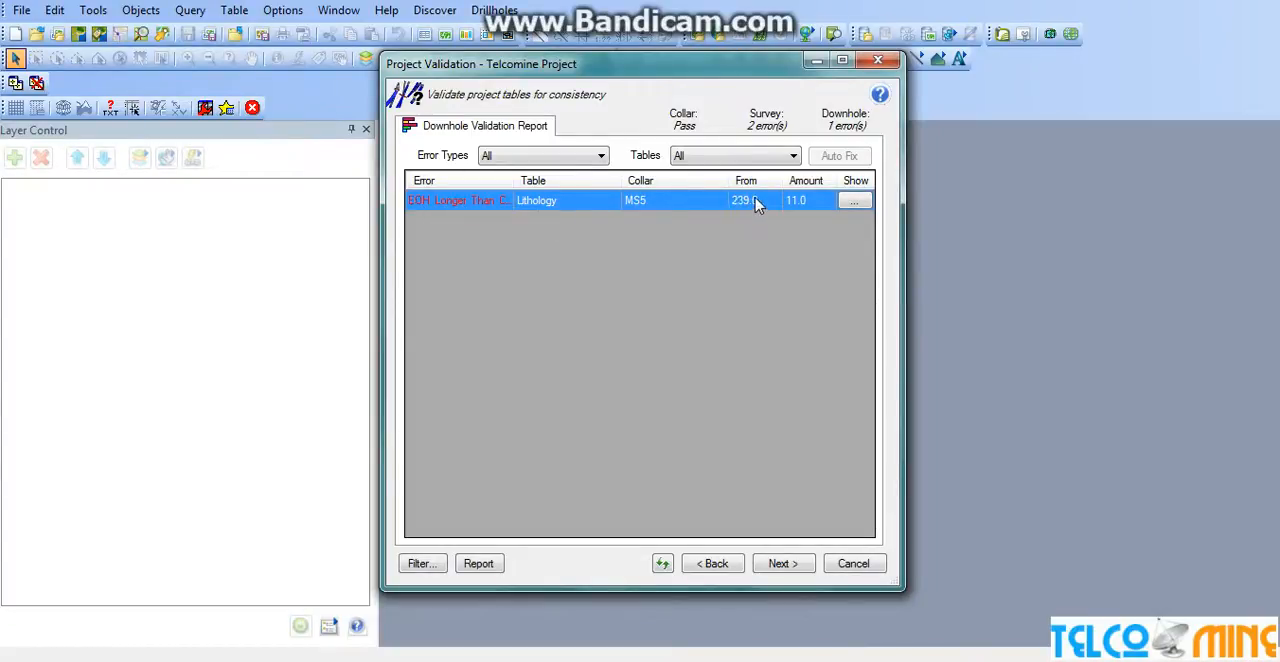
# Show the flagged MS5 records of the Lithology table and set the Volcaniclastic interval's To depth to 239.
pyautogui.click(852, 202)
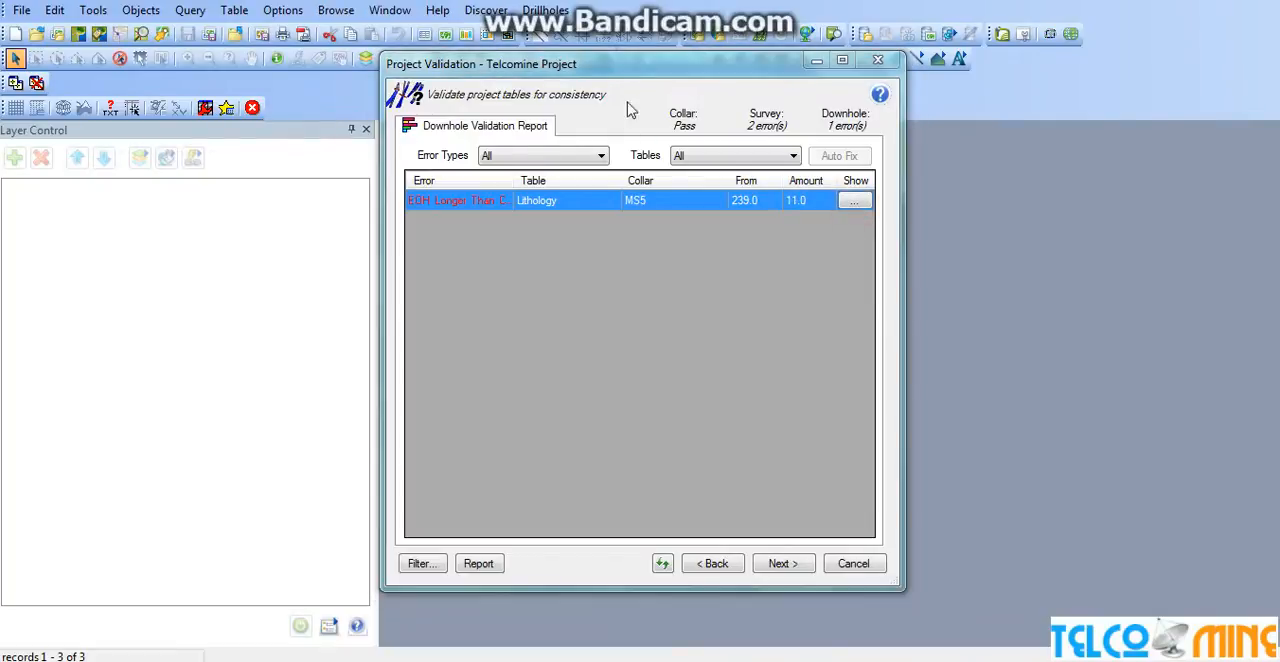
pyautogui.moveTo(668, 73); pyautogui.dragTo(1065, 108)
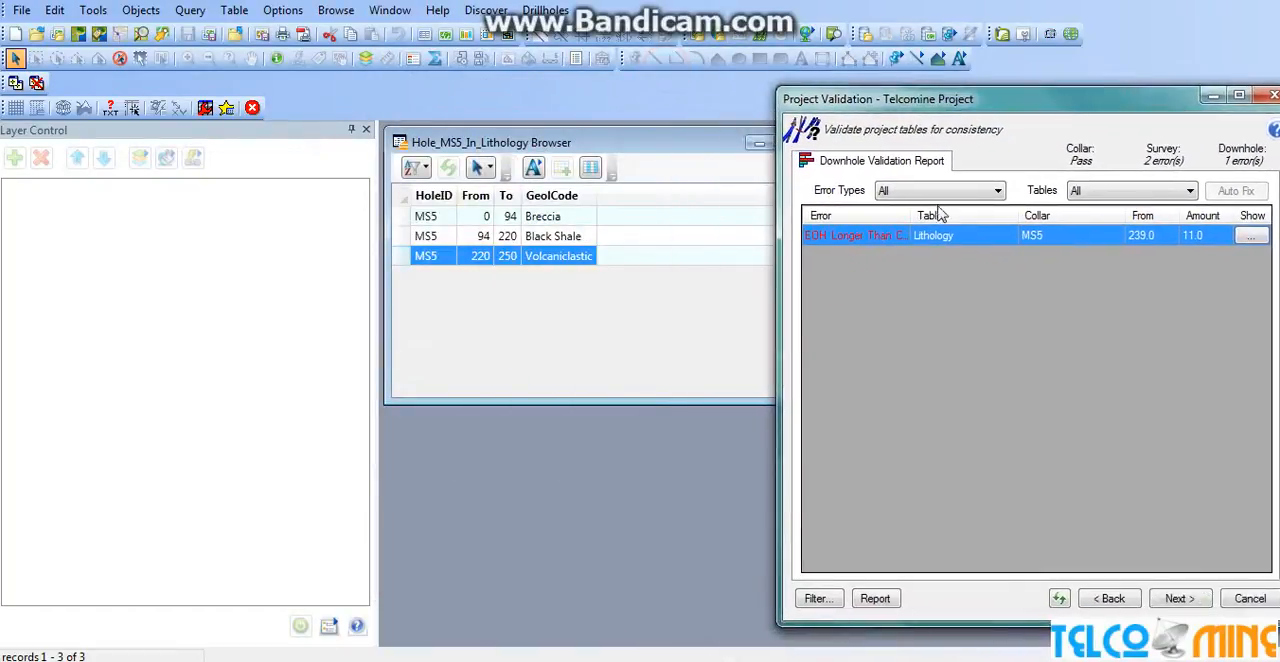
pyautogui.click(402, 263)
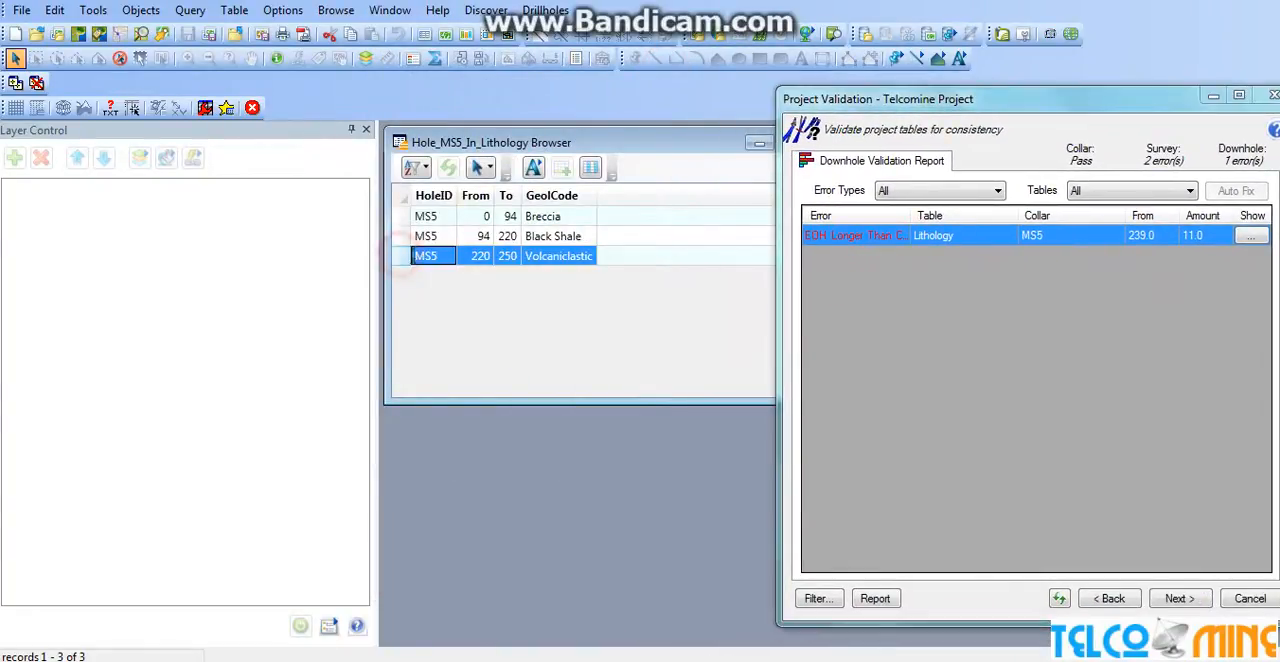
pyautogui.click(509, 256)
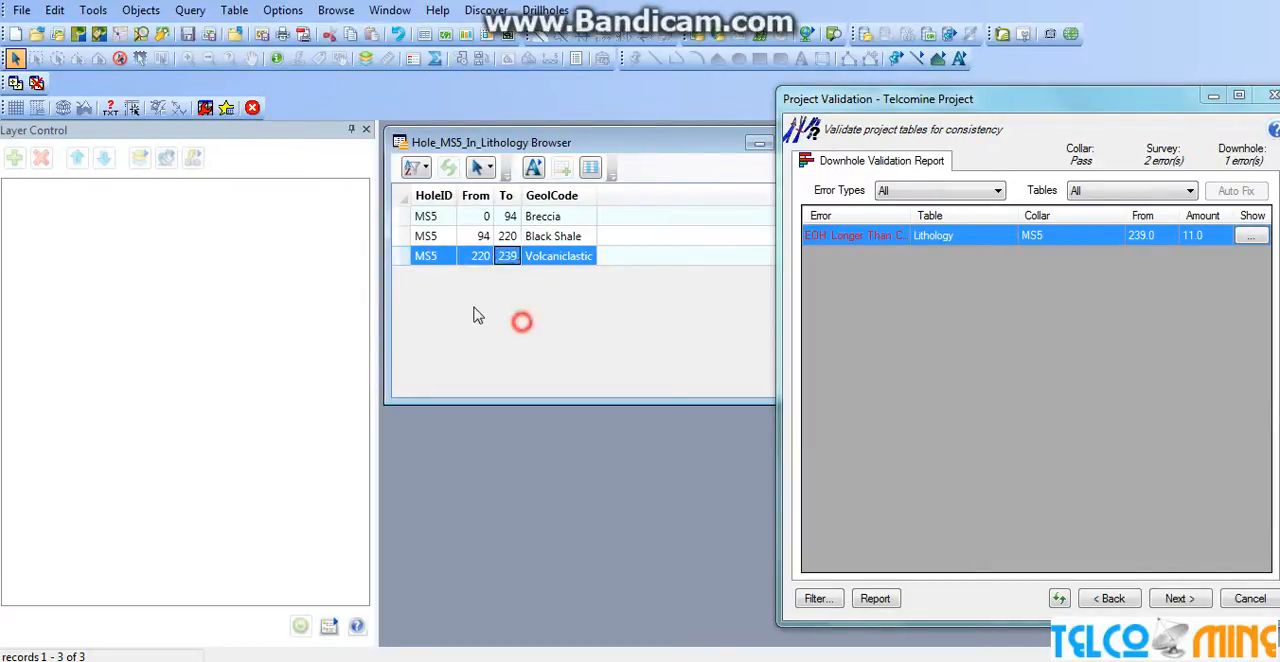
# Save the edited Lithology table and close the MS5 browser window.
pyautogui.click(21, 10)
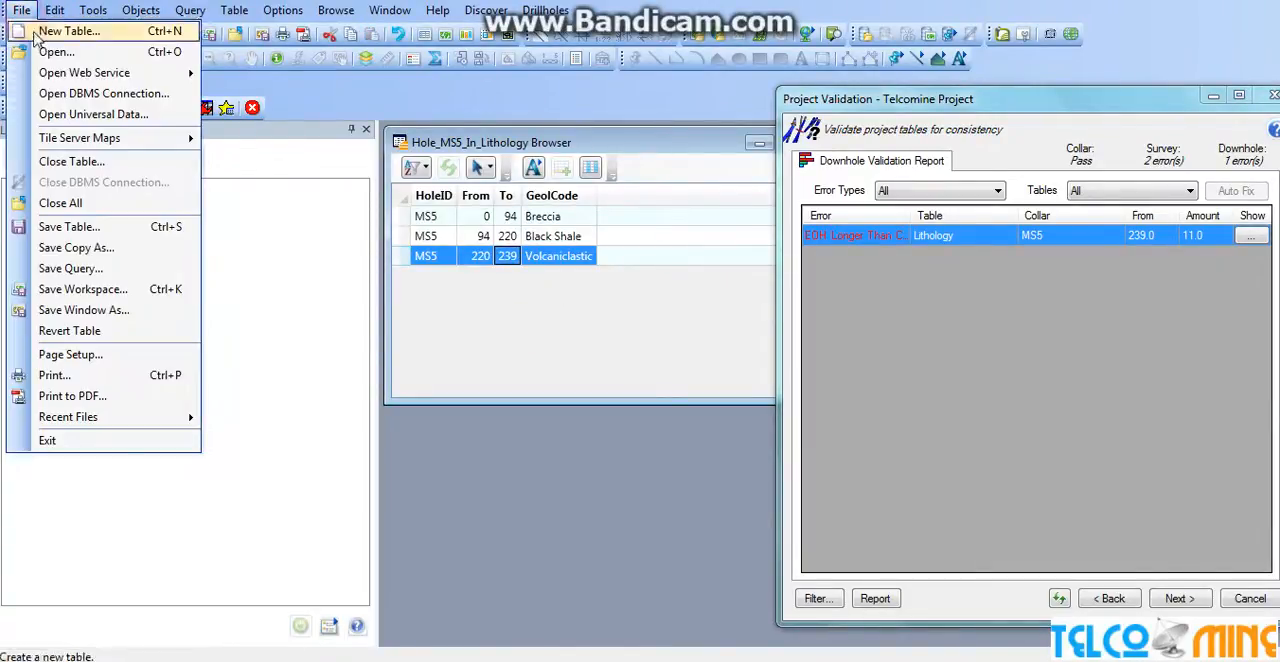
pyautogui.click(86, 226)
pyautogui.click(743, 246)
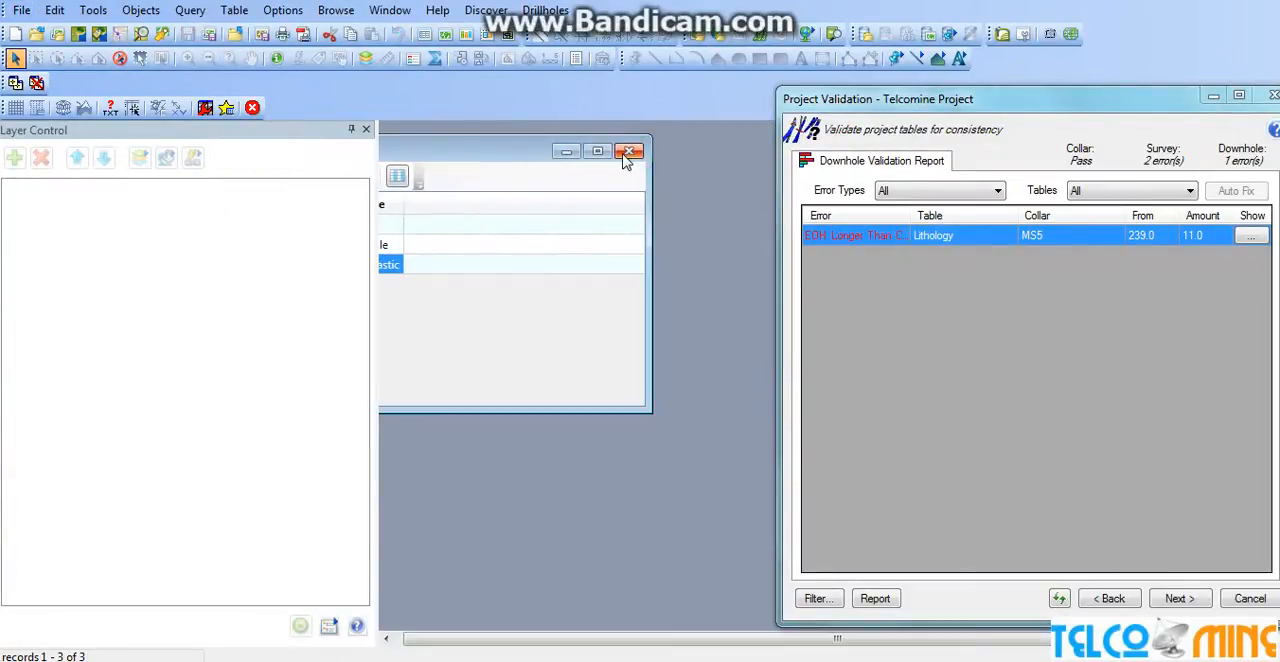
pyautogui.click(630, 148)
# Refresh and complete the project validation, and open Telcomine Project with its map window maximized.
pyautogui.click(1068, 599)
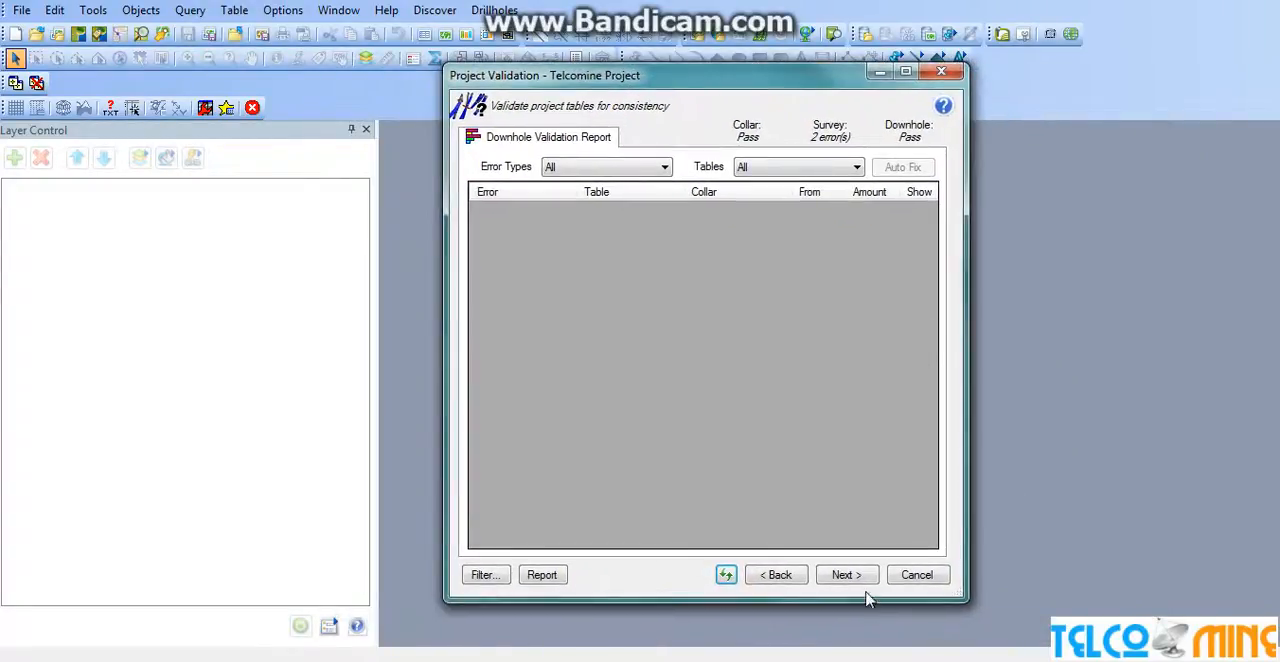
pyautogui.click(846, 576)
pyautogui.click(845, 575)
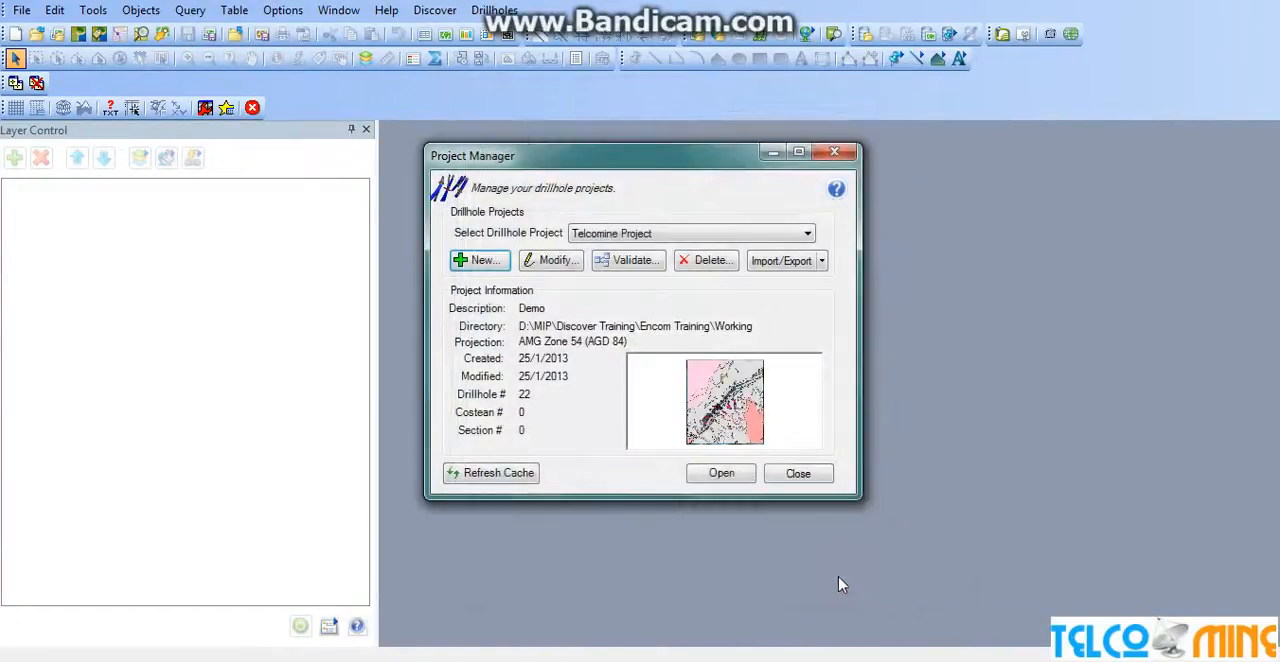
pyautogui.click(743, 474)
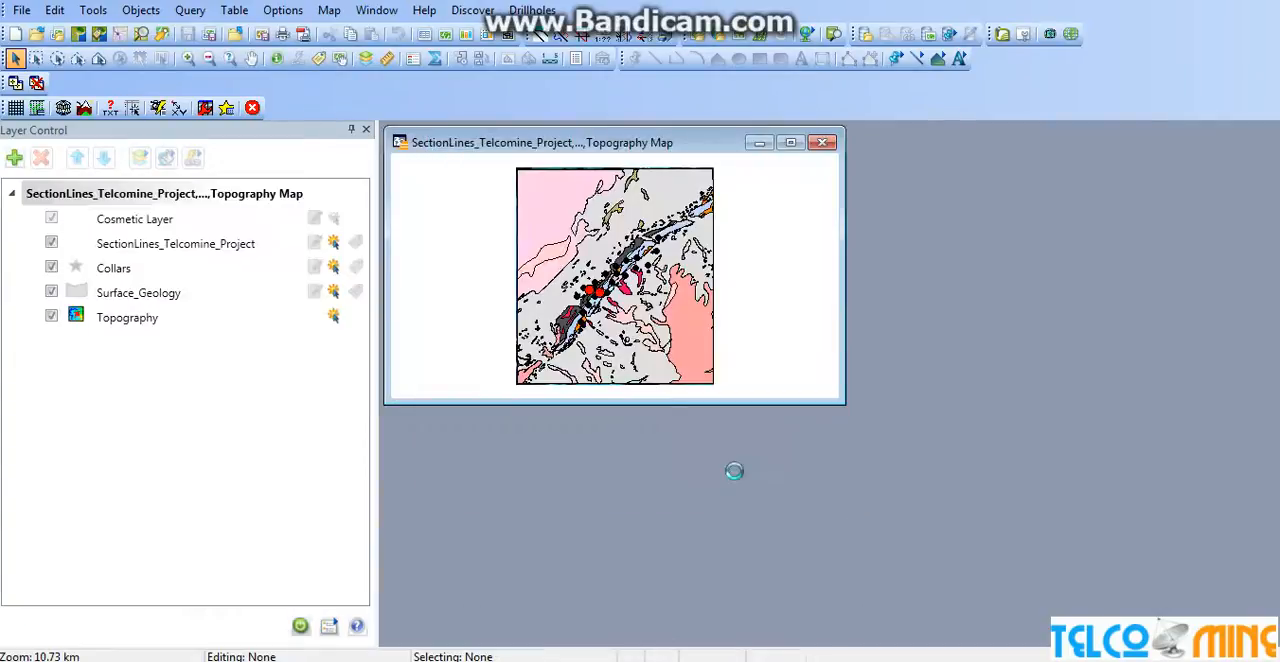
pyautogui.click(790, 142)
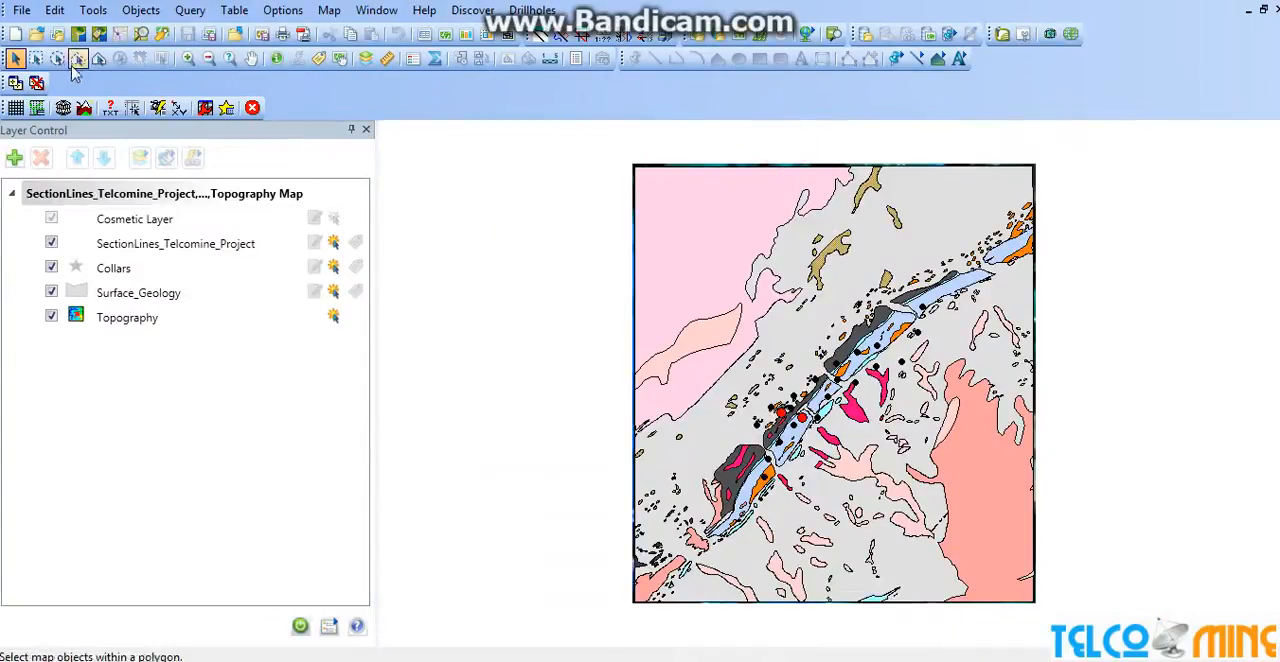
# Open the SectionLines table from D:\MIP\Discover Training\Encom Training\Drilling and turn on labels for its map layer.
pyautogui.click(22, 11)
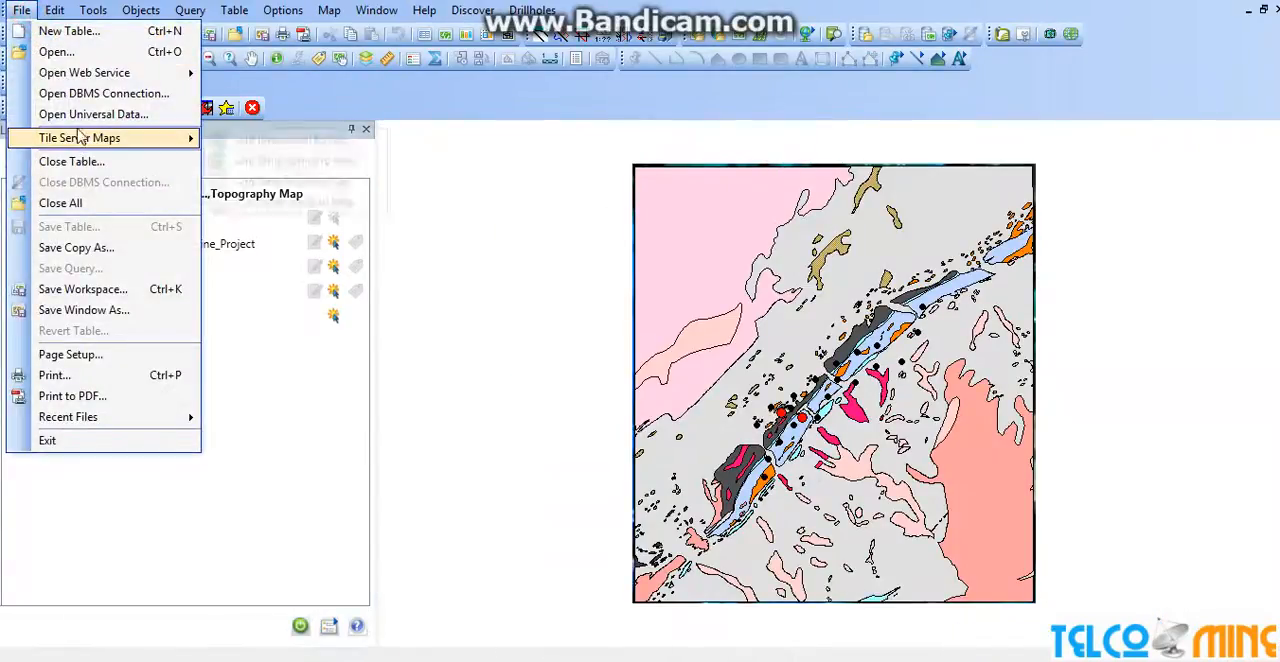
pyautogui.click(62, 51)
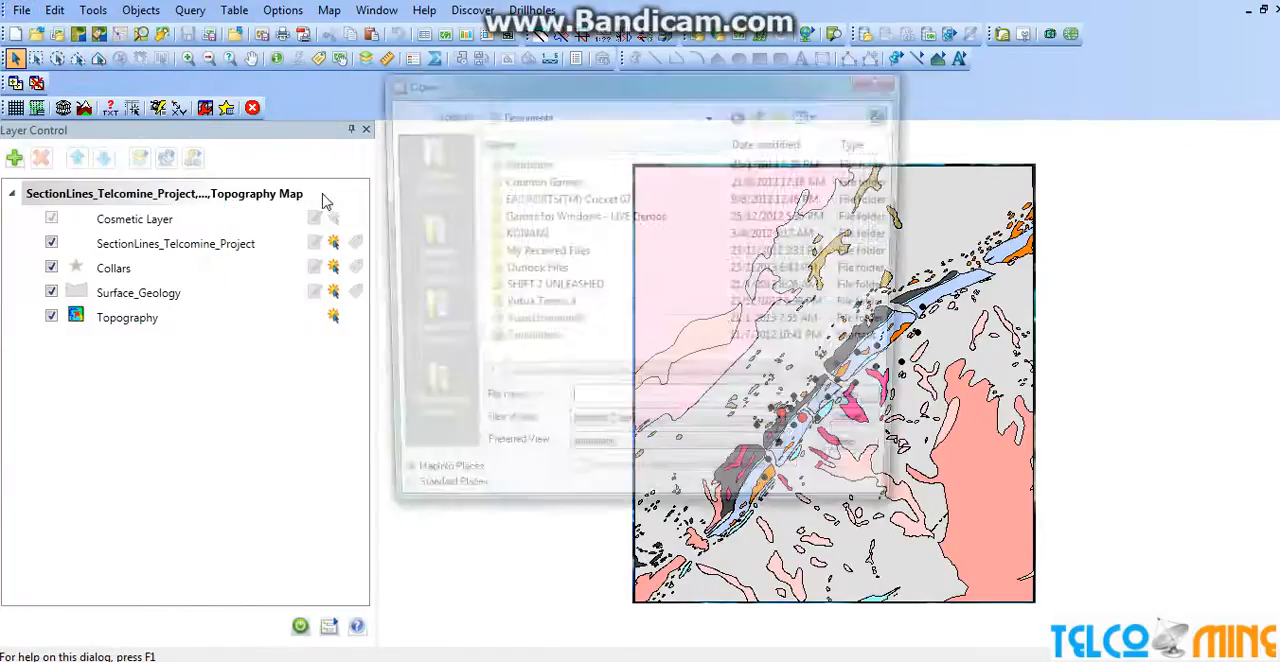
pyautogui.click(711, 114)
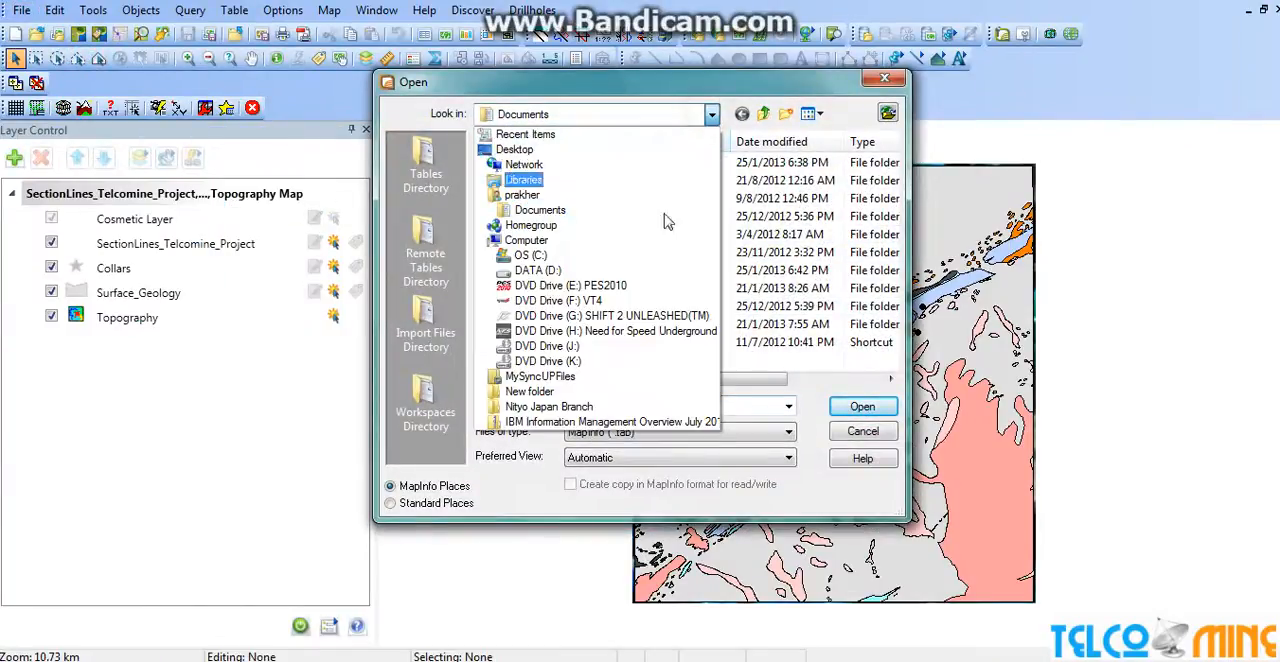
pyautogui.click(537, 271)
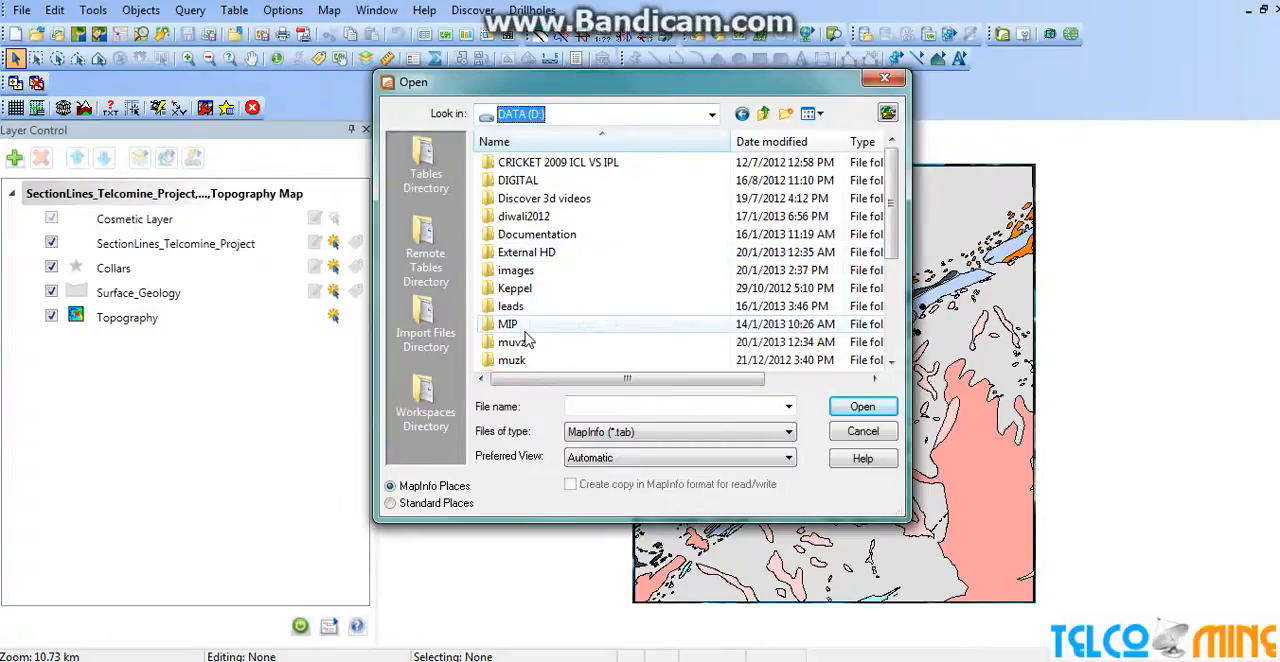
pyautogui.doubleClick(527, 336)
pyautogui.doubleClick(575, 163)
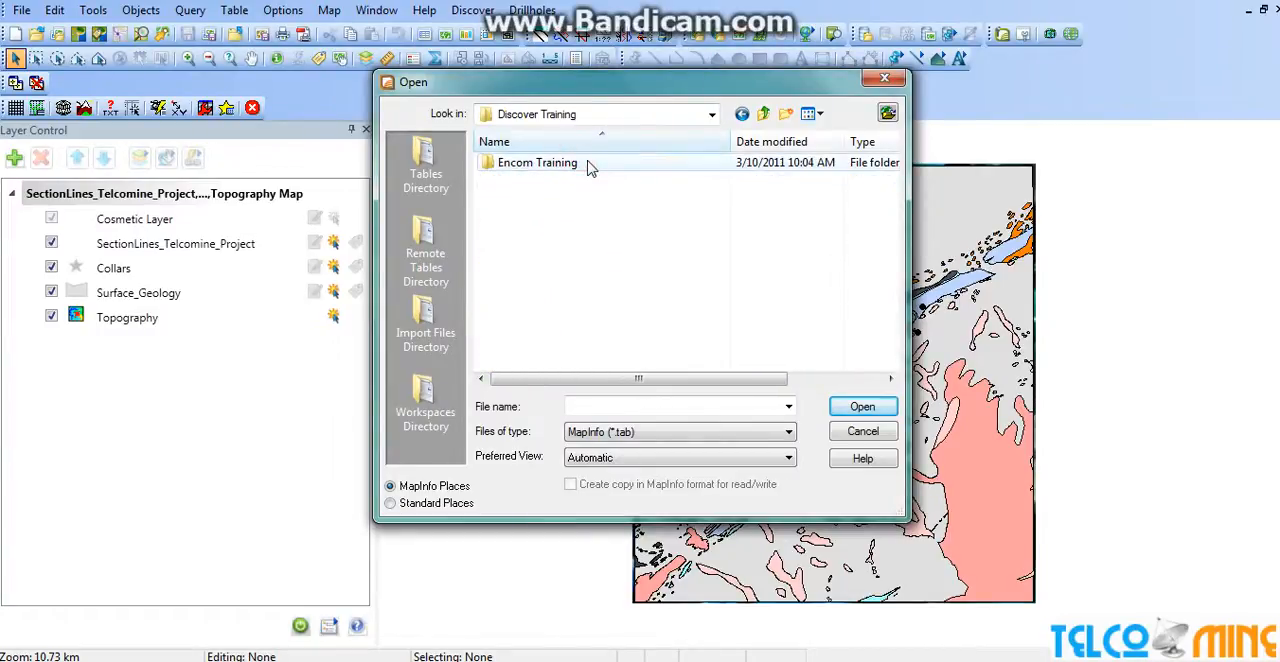
pyautogui.doubleClick(588, 164)
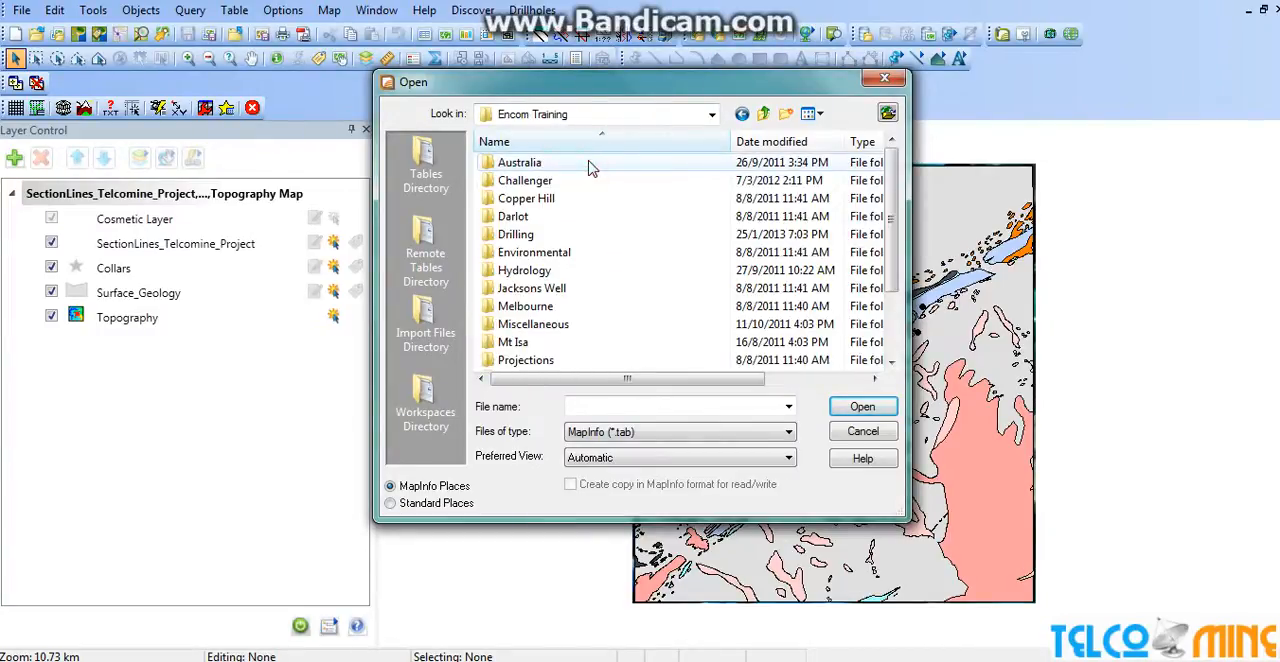
pyautogui.doubleClick(521, 235)
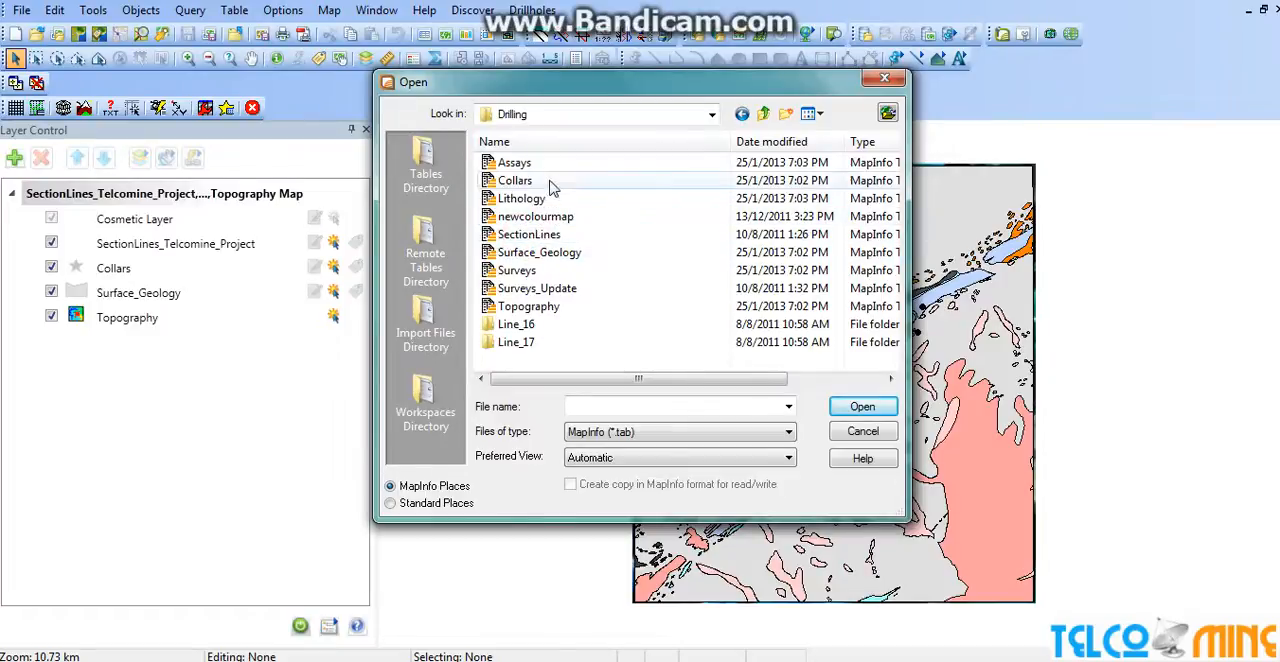
pyautogui.click(530, 234)
pyautogui.click(862, 406)
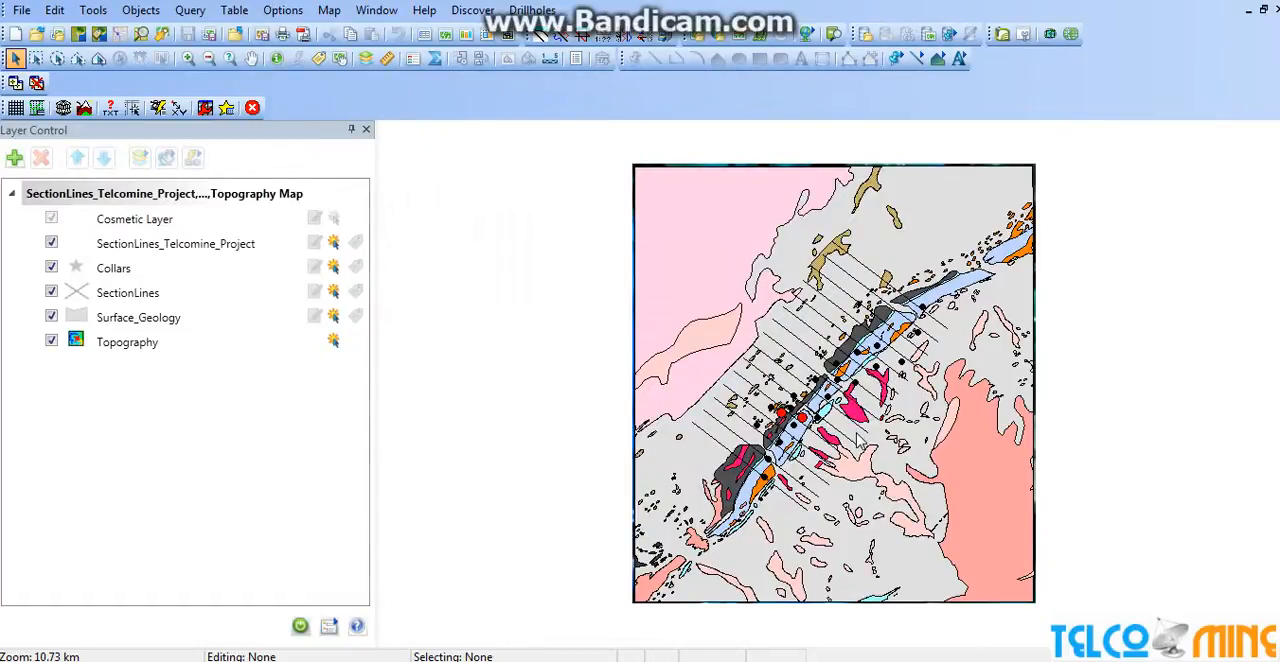
pyautogui.scroll(2, 858, 440)
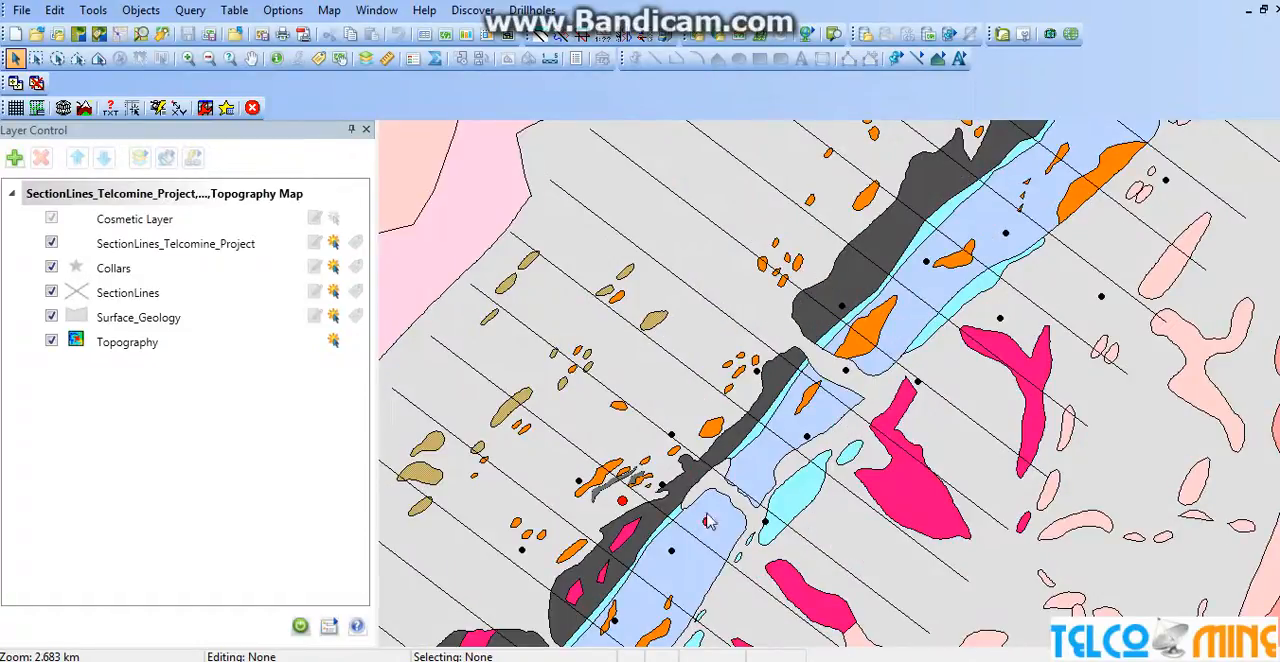
pyautogui.click(355, 293)
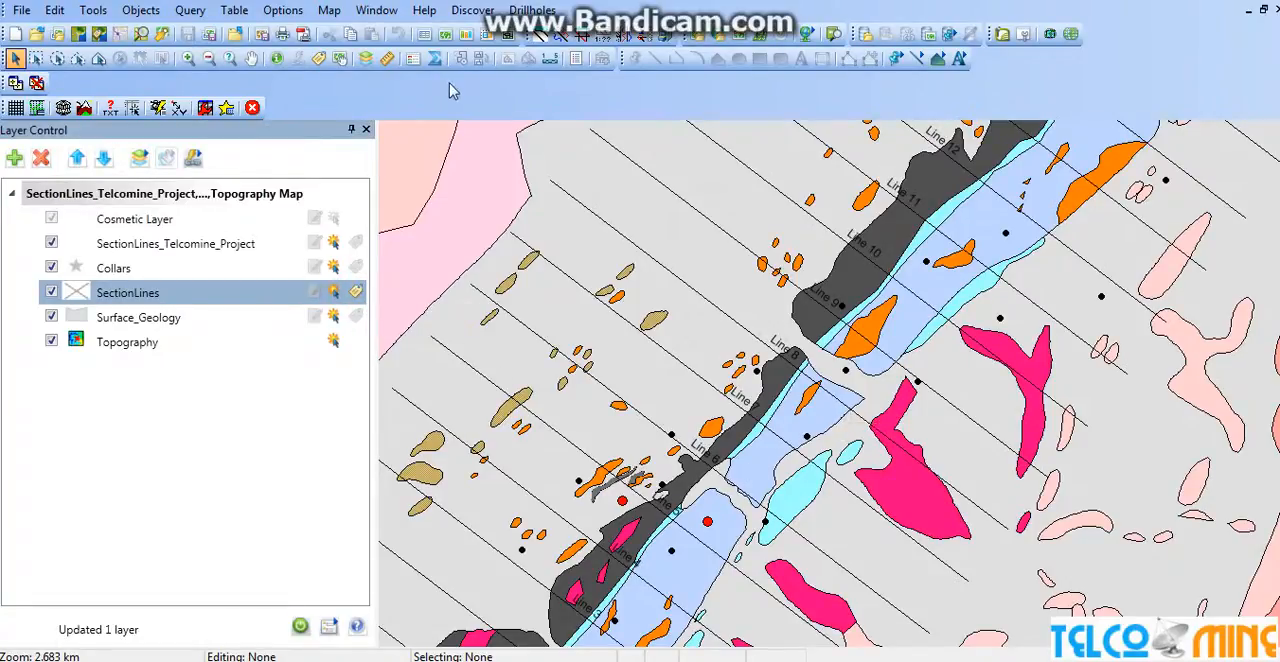
# Generate a drillhole plan named Plan showing all the project's holes, and close the Section and Plan Creator.
pyautogui.click(540, 35)
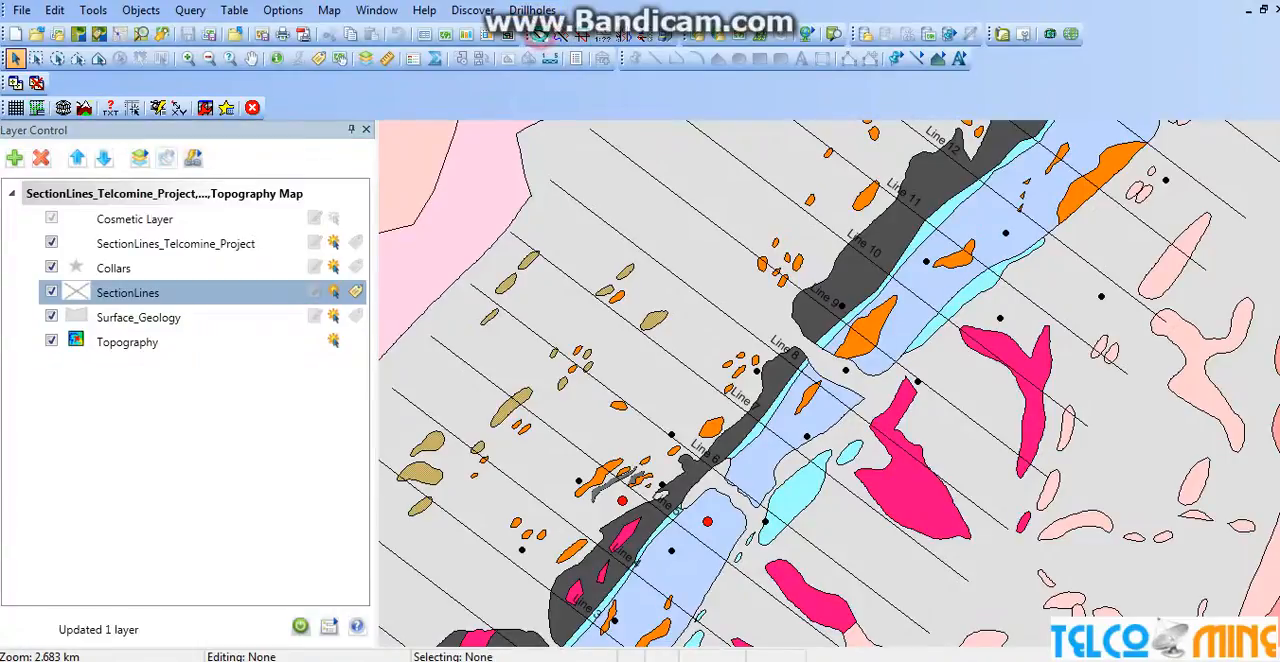
pyautogui.click(538, 34)
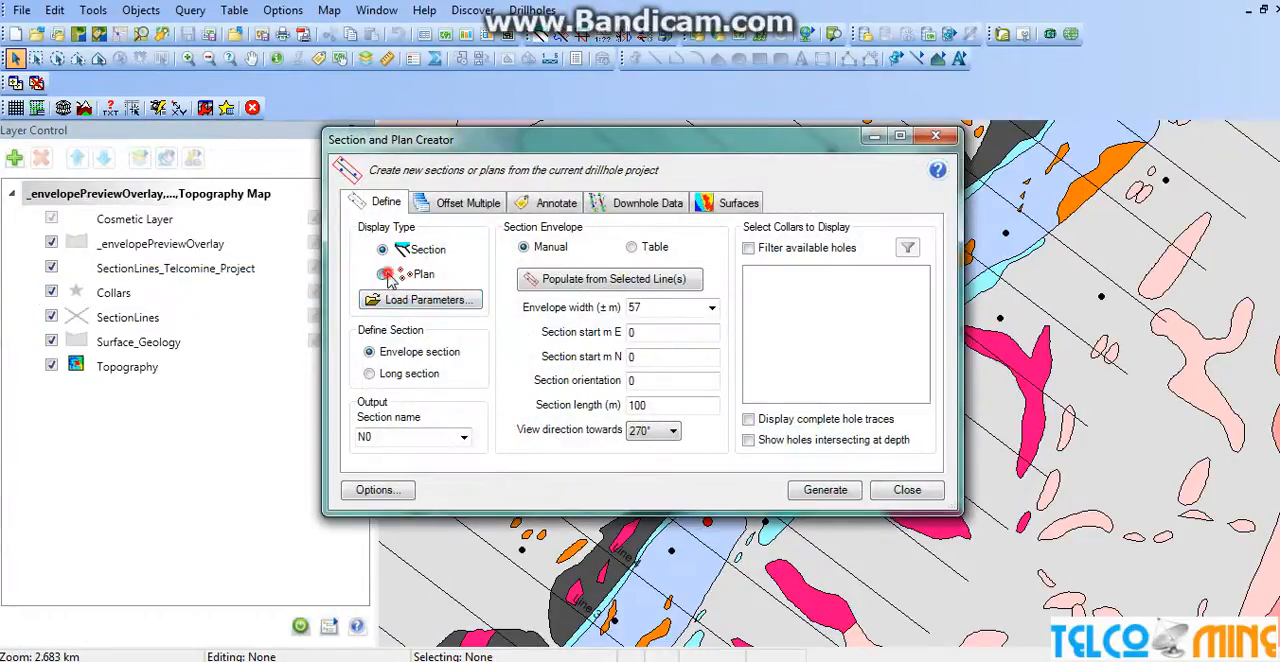
pyautogui.click(386, 276)
pyautogui.click(824, 490)
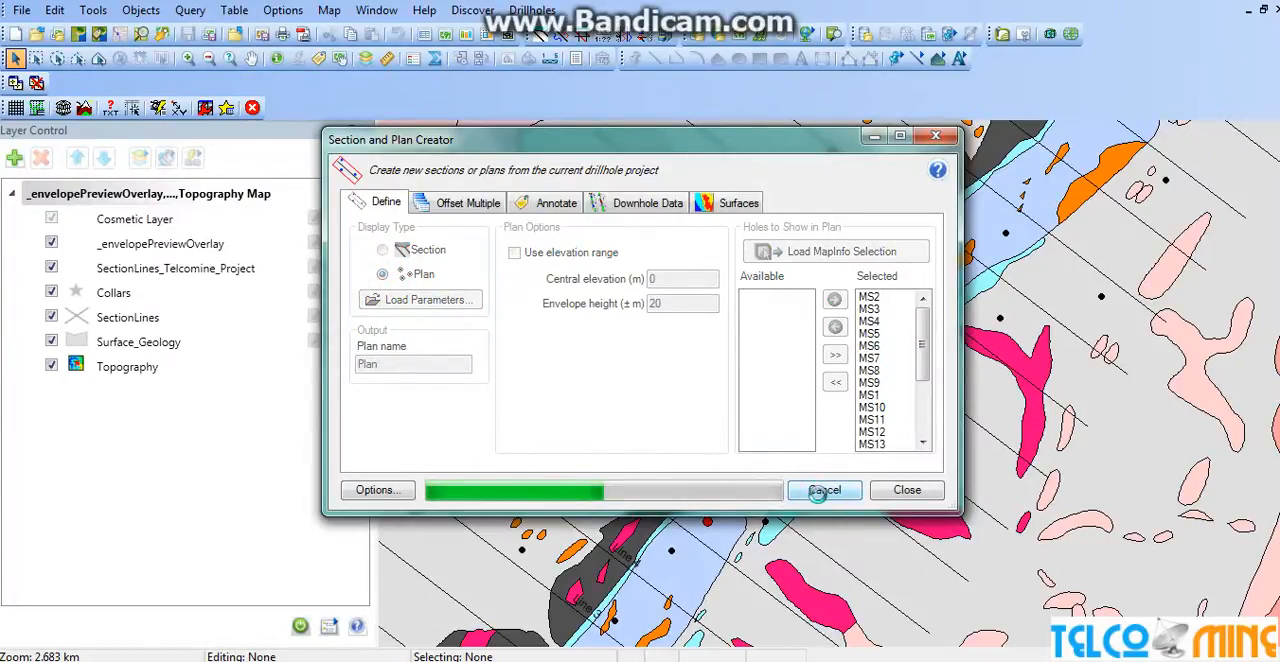
pyautogui.click(912, 489)
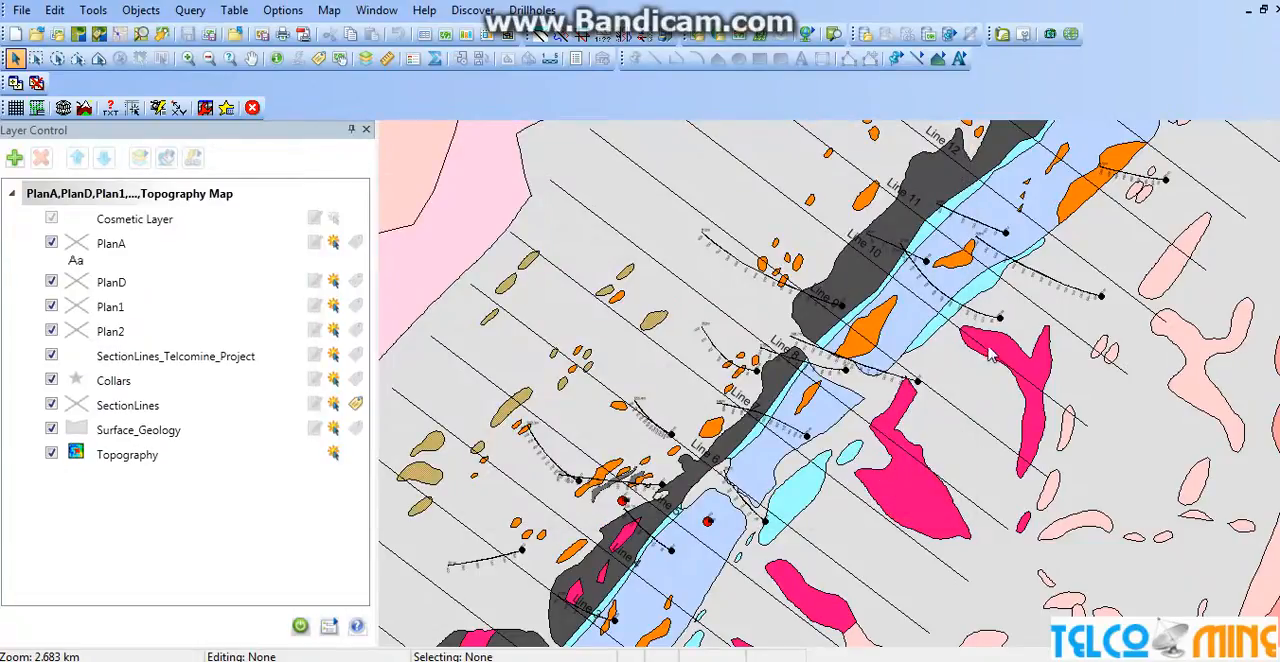
# Select section line Line 9 on the map and populate the new section's envelope from it.
pyautogui.click(962, 420)
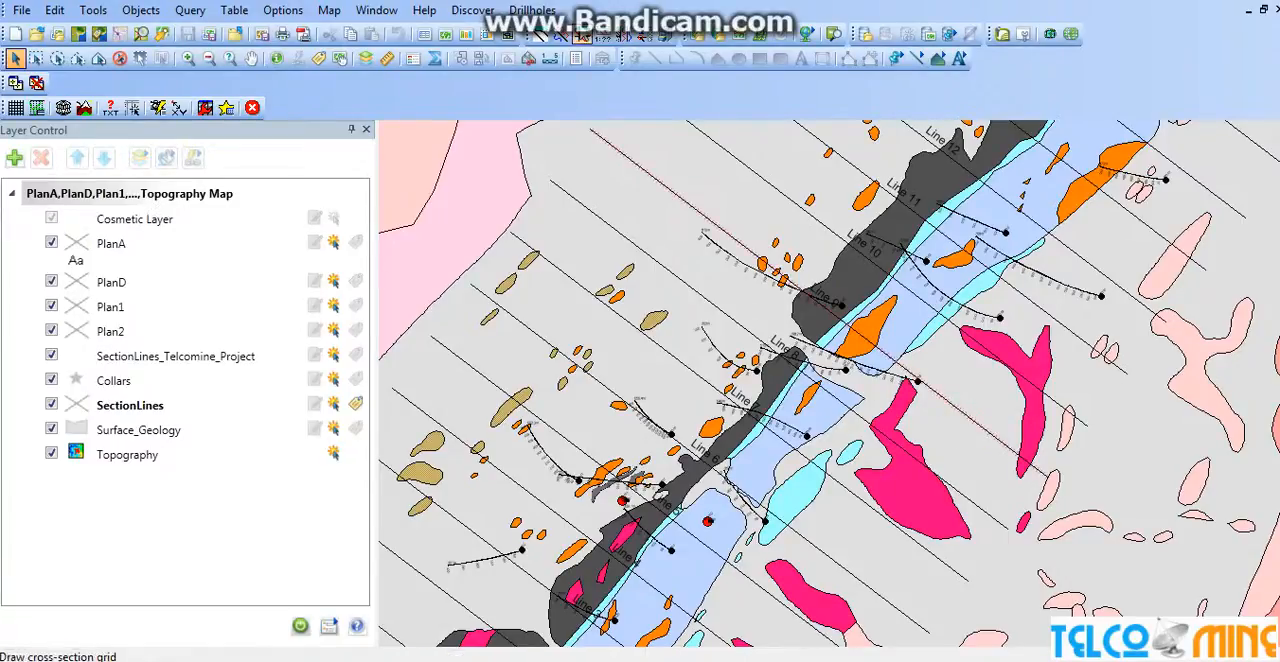
pyautogui.click(542, 36)
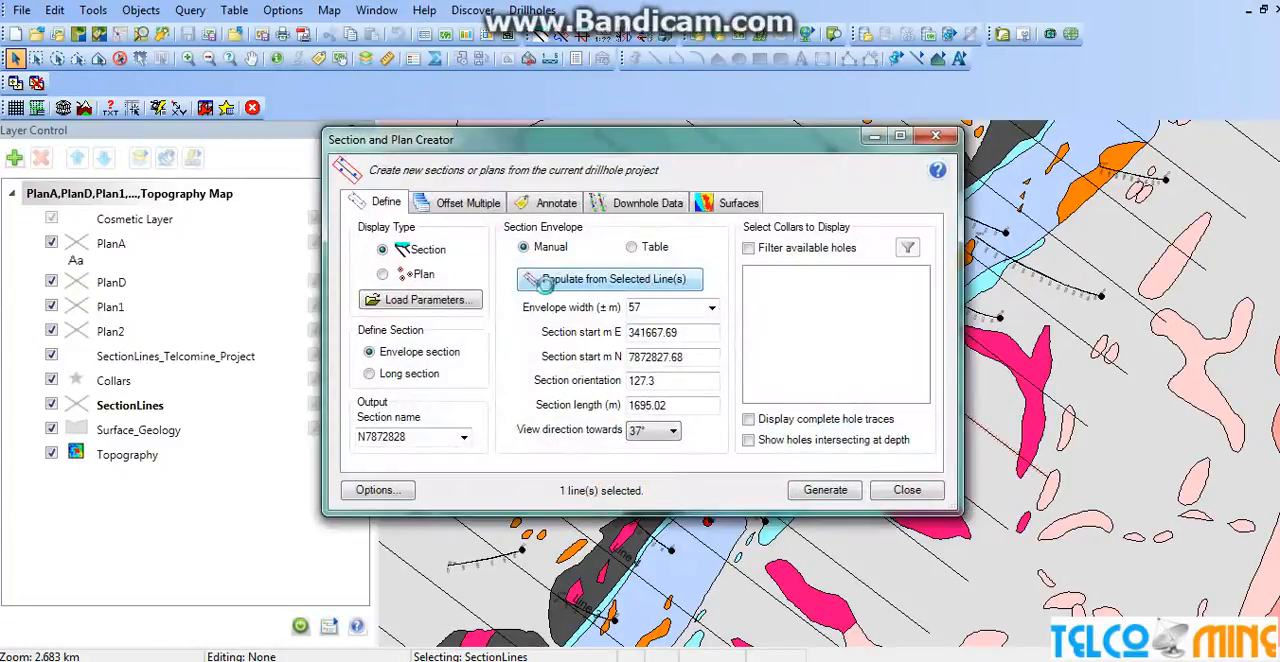
pyautogui.click(540, 283)
pyautogui.click(588, 283)
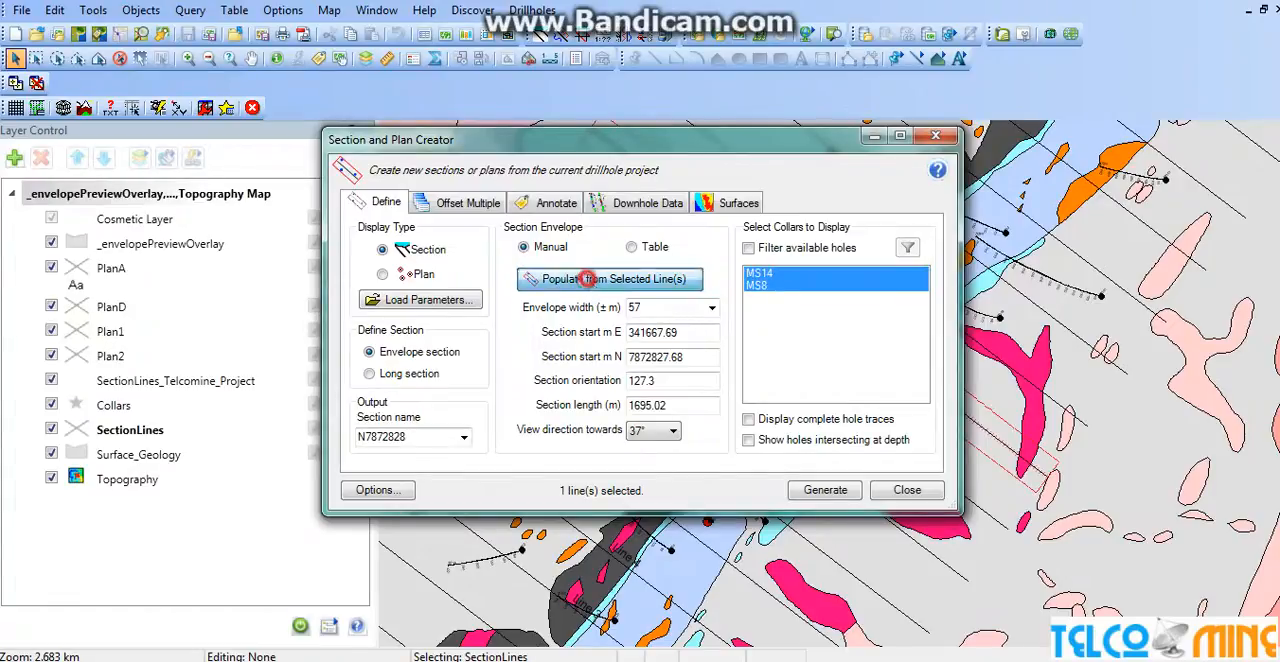
# Generate the cross-section N7872828 from the populated envelope.
pyautogui.click(826, 490)
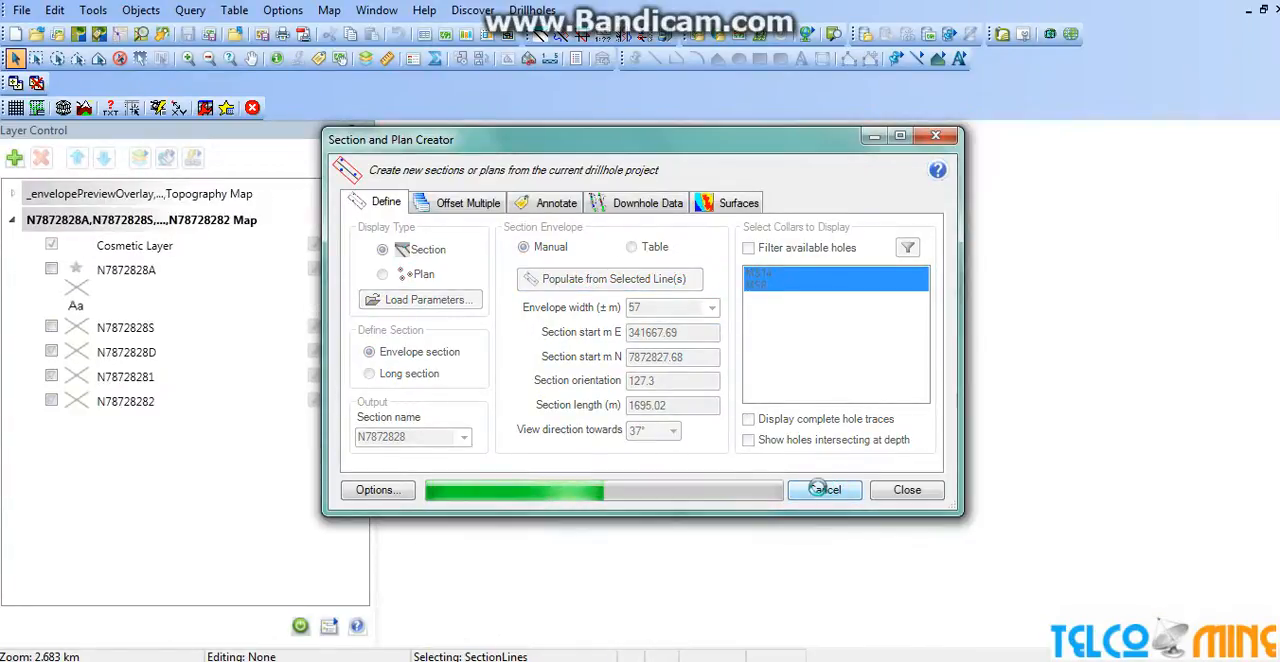
pyautogui.moveTo(752, 143)
pyautogui.mouseDown()
pyautogui.moveTo(377, 213)
pyautogui.moveTo(389, 58)
pyautogui.moveTo(394, 139)
pyautogui.moveTo(569, 138)
pyautogui.mouseUp()
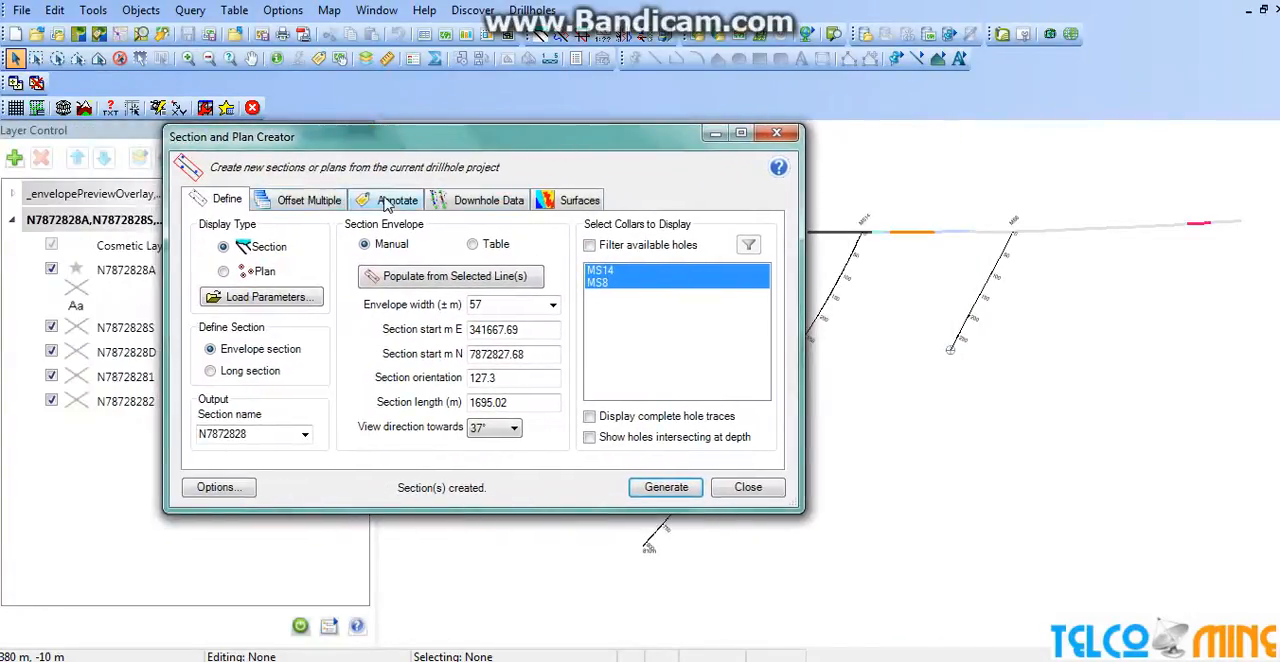
# Examine the collar and EOH label expressions in the section's annotation settings, and close the Section and Plan Creator.
pyautogui.click(390, 200)
pyautogui.click(360, 320)
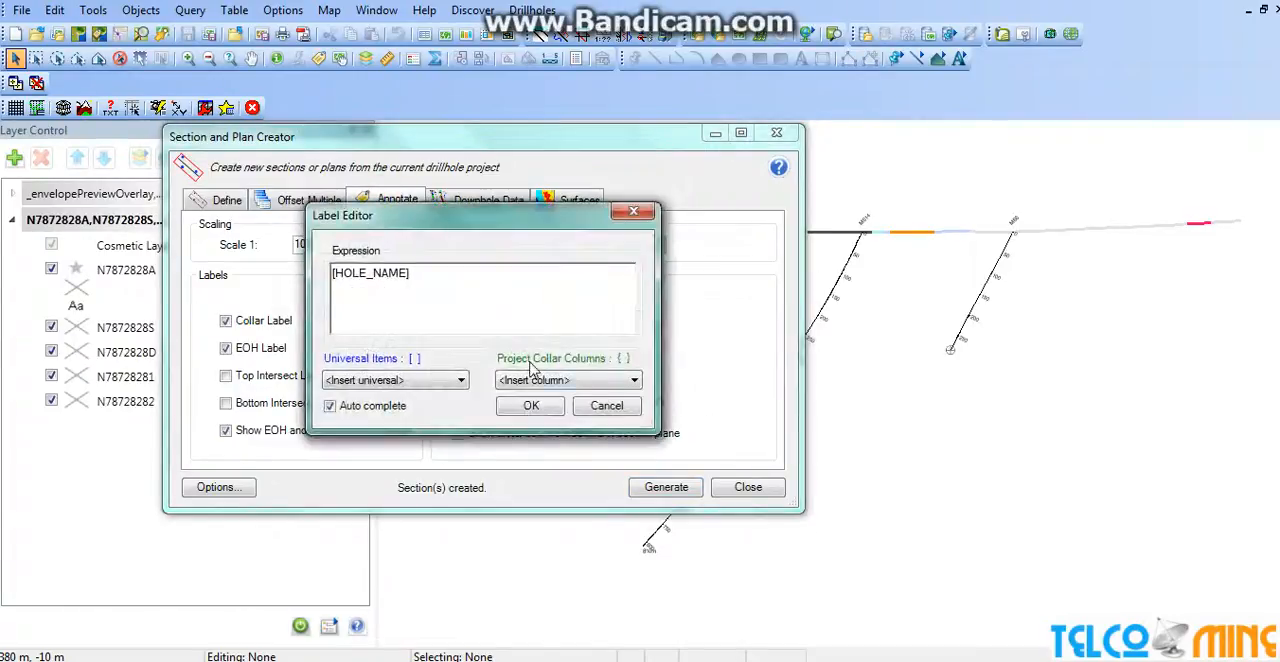
pyautogui.click(550, 407)
pyautogui.click(362, 348)
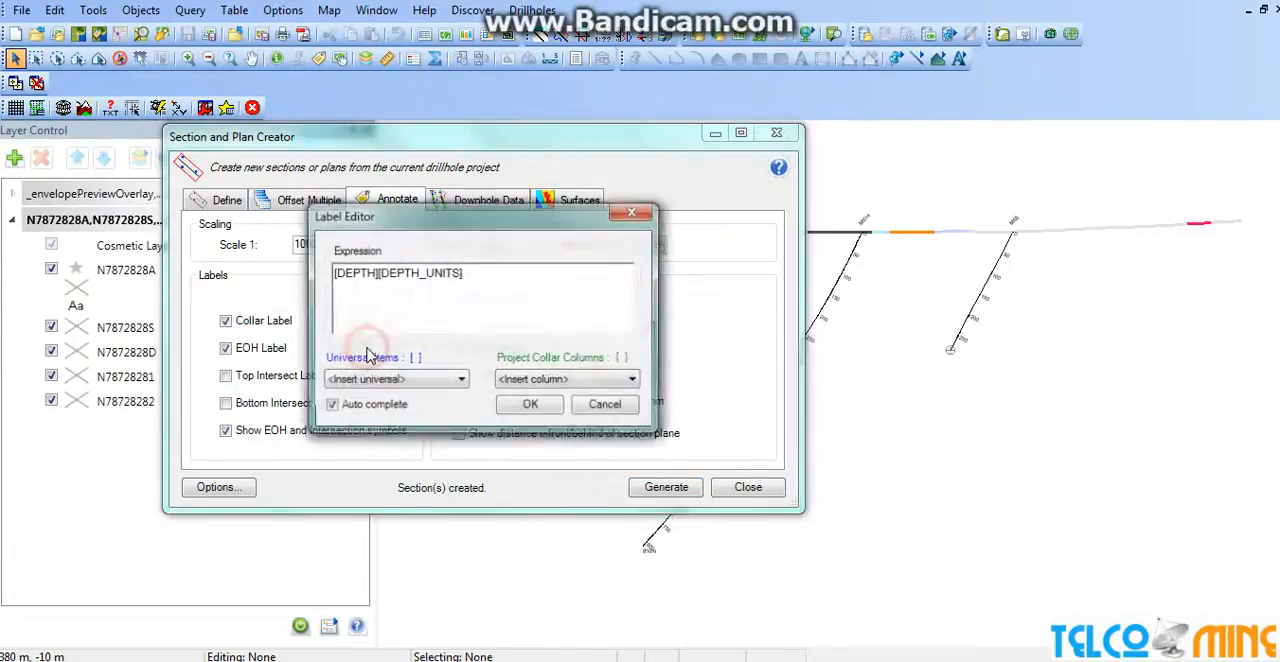
pyautogui.click(548, 407)
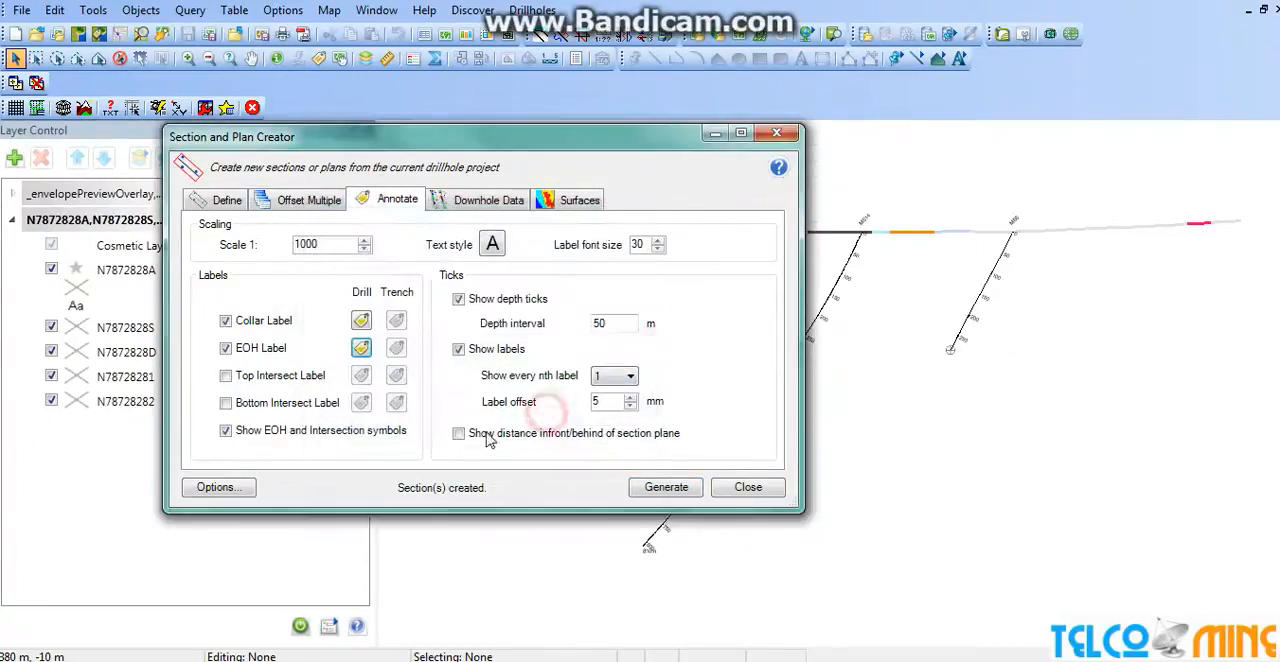
pyautogui.click(724, 492)
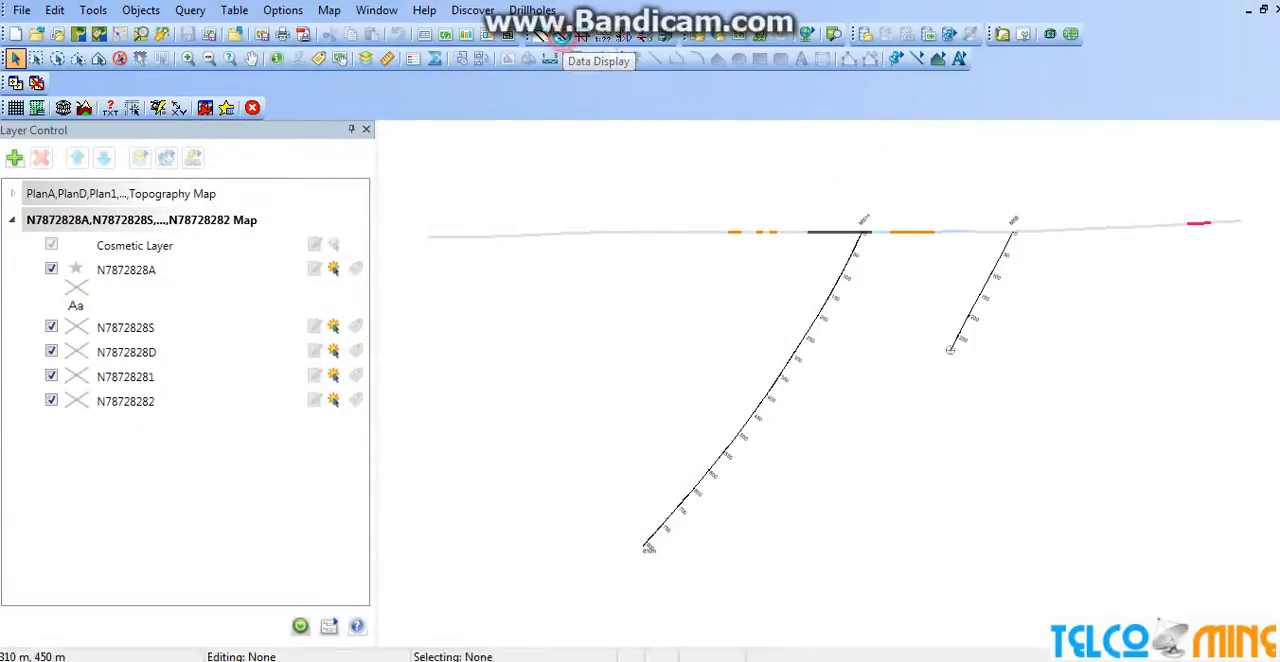
# Add a linegraph to the downhole data display using the Zn_ppm field of the Assays table.
pyautogui.click(561, 36)
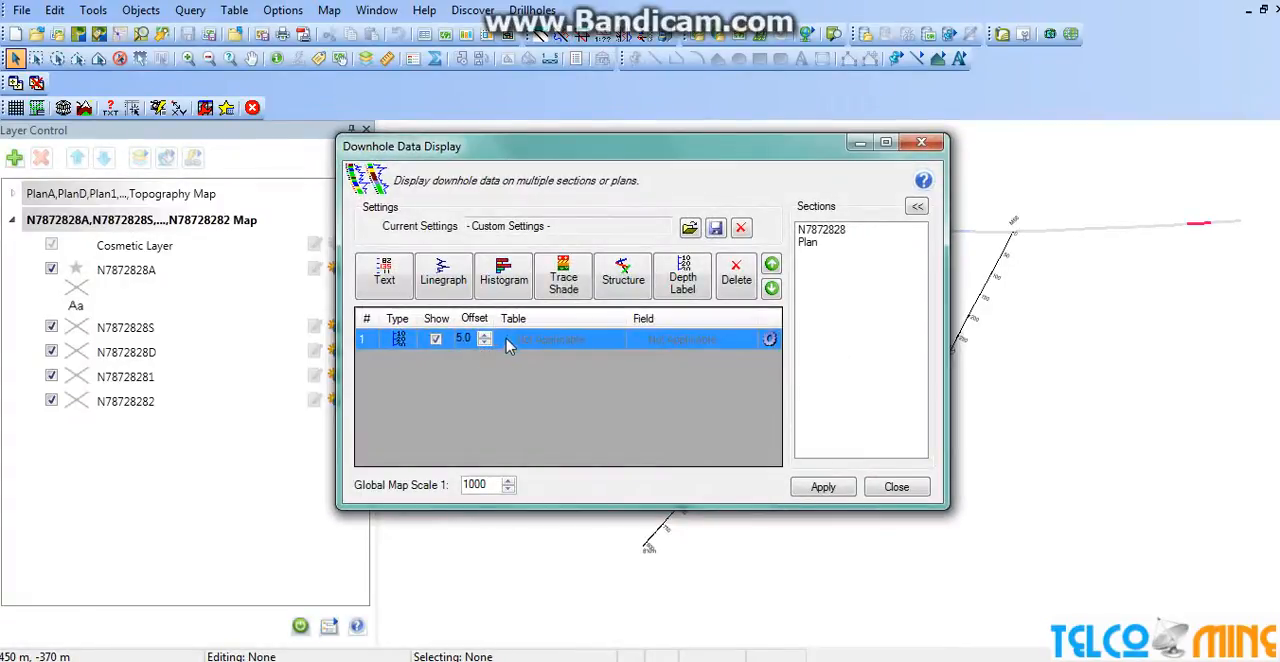
pyautogui.click(437, 290)
pyautogui.click(622, 276)
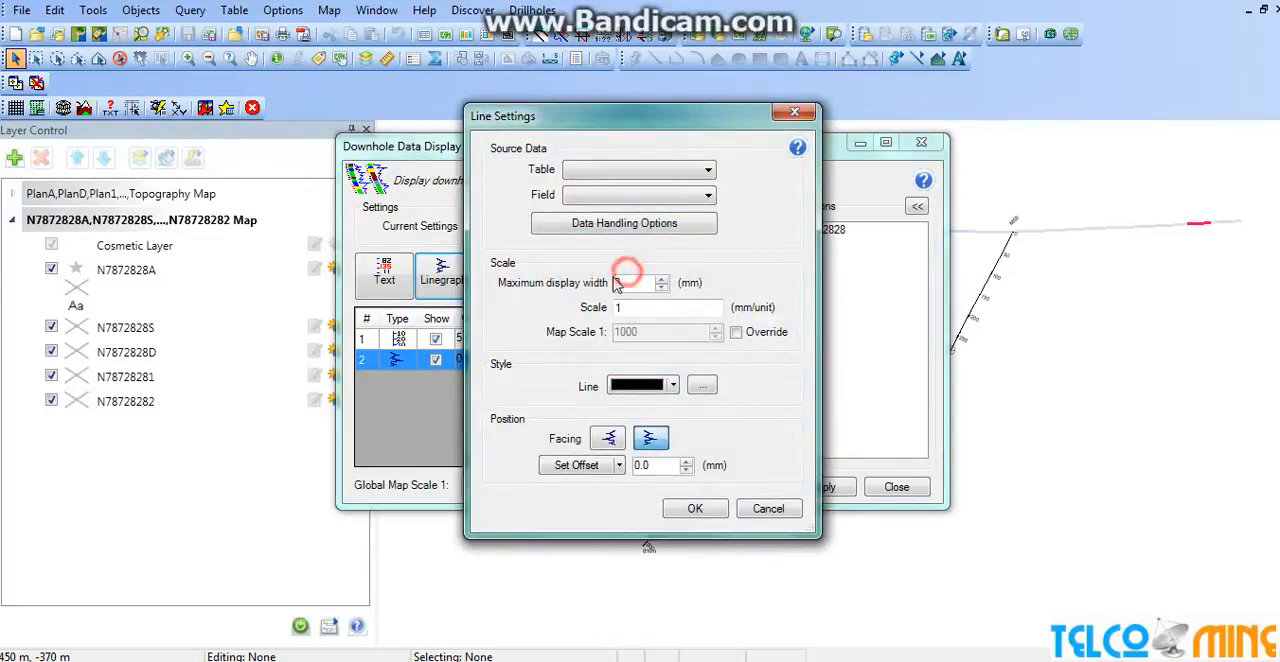
pyautogui.click(646, 168)
pyautogui.click(650, 188)
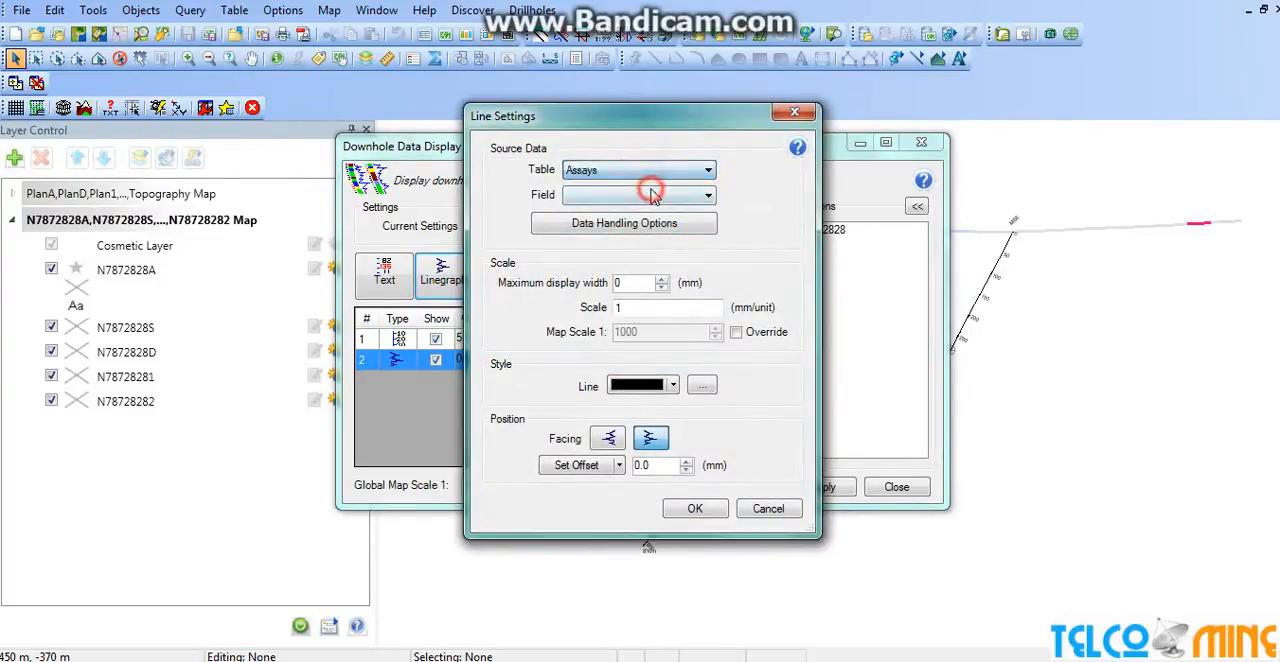
pyautogui.click(652, 195)
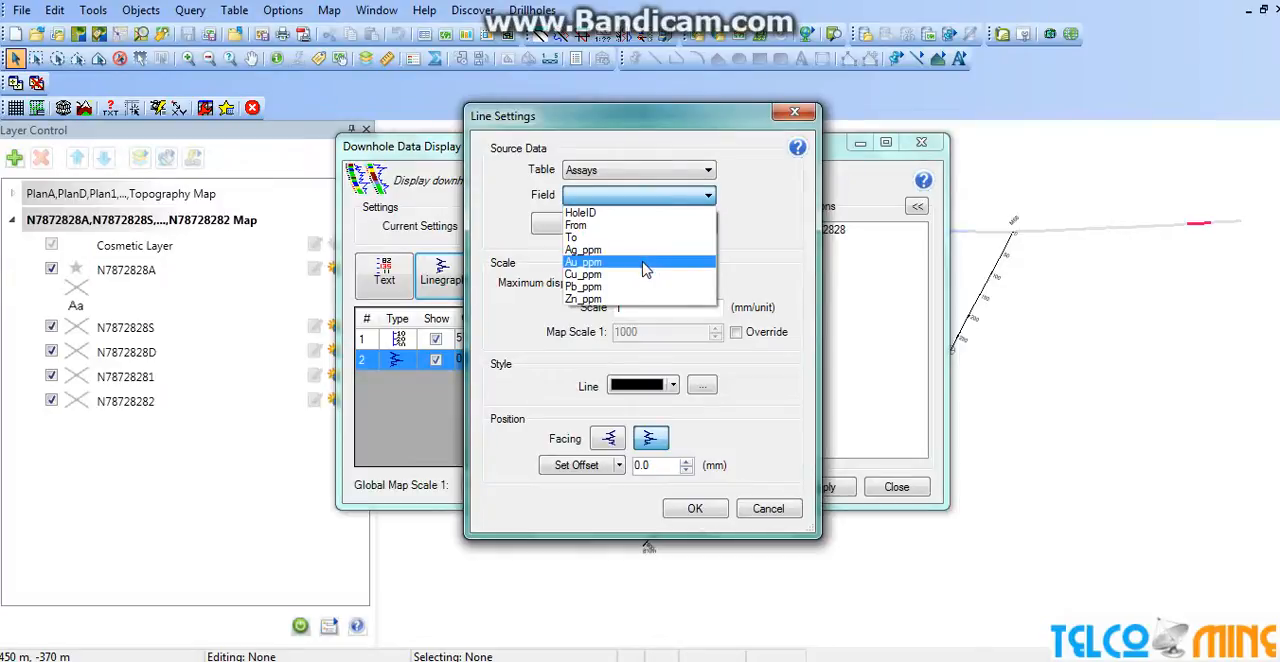
pyautogui.click(632, 298)
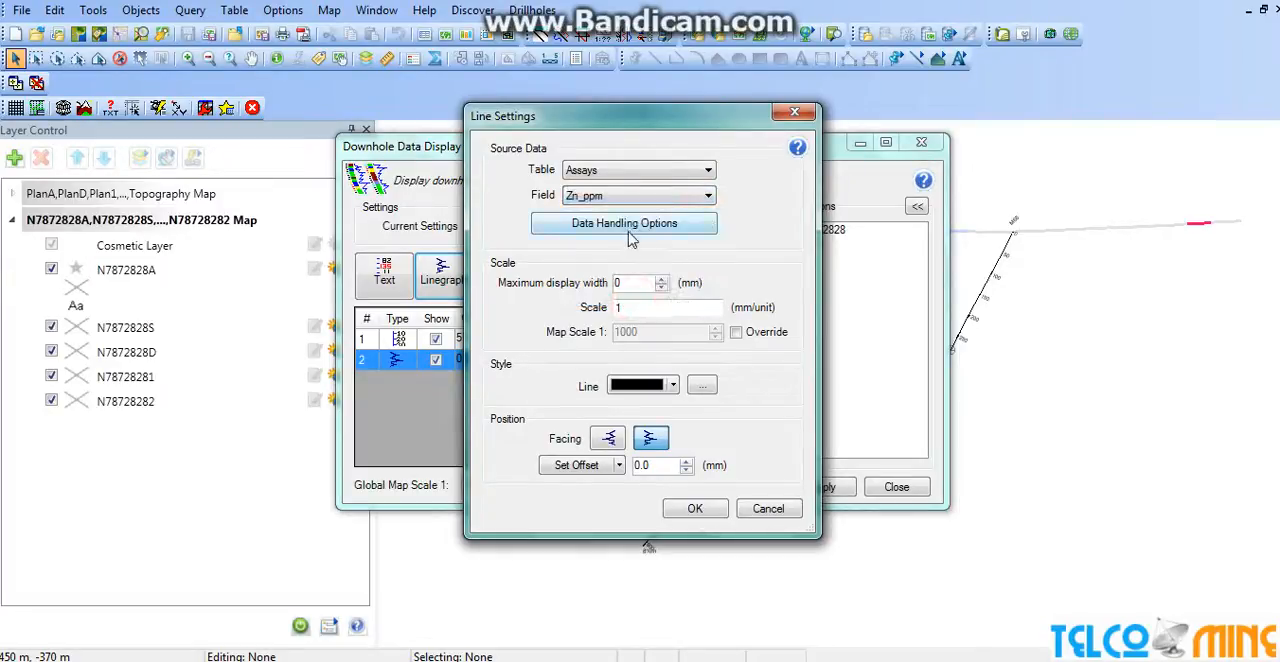
# Set the Zn_ppm linegraph's maximum display width to 100 mm and its offset to 8 mm.
pyautogui.doubleClick(630, 283)
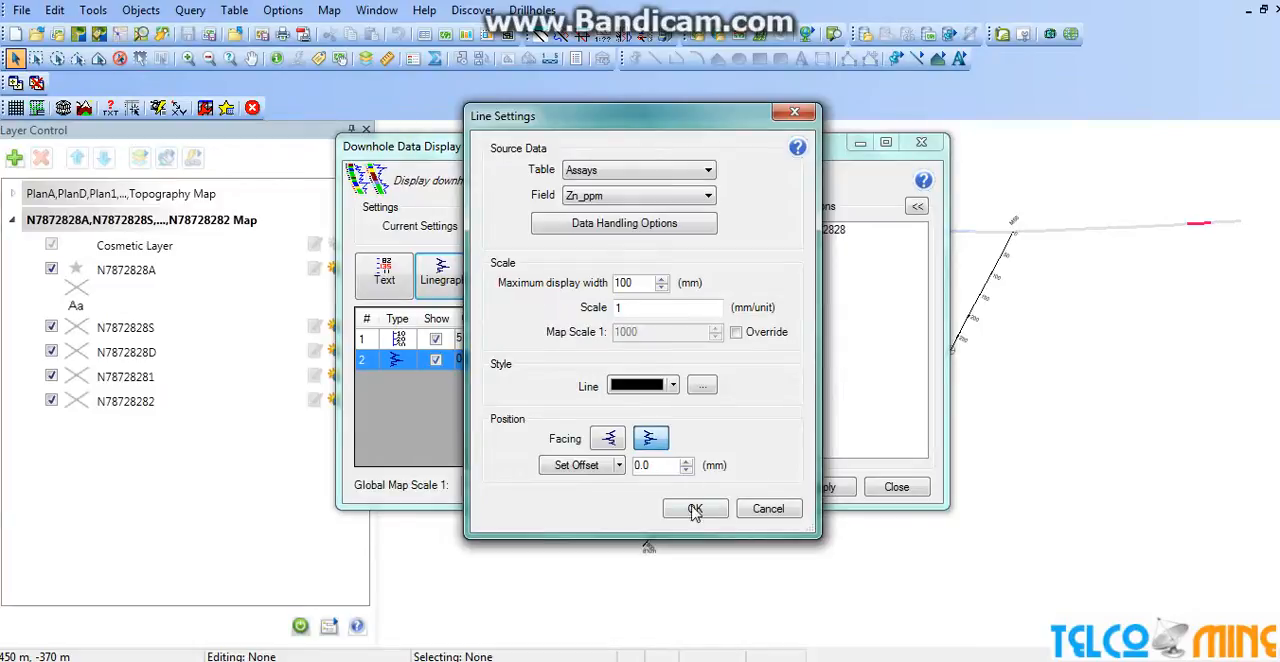
pyautogui.click(628, 309)
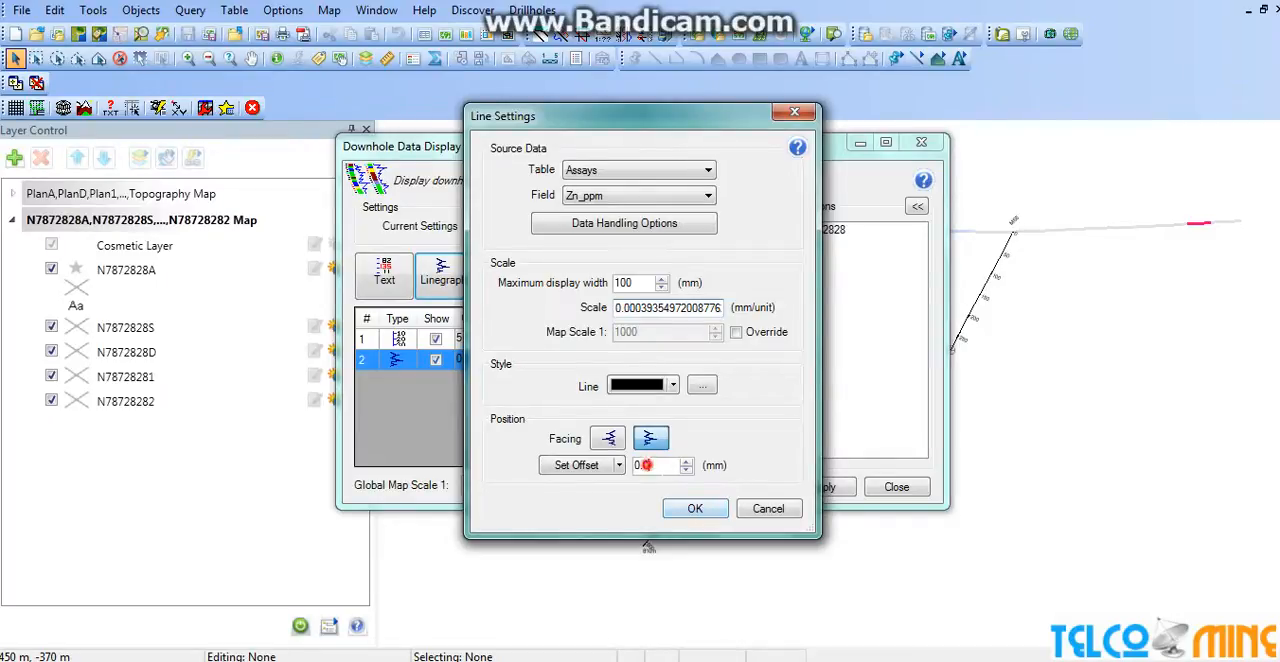
pyautogui.moveTo(645, 465); pyautogui.dragTo(631, 470)
pyautogui.click(695, 509)
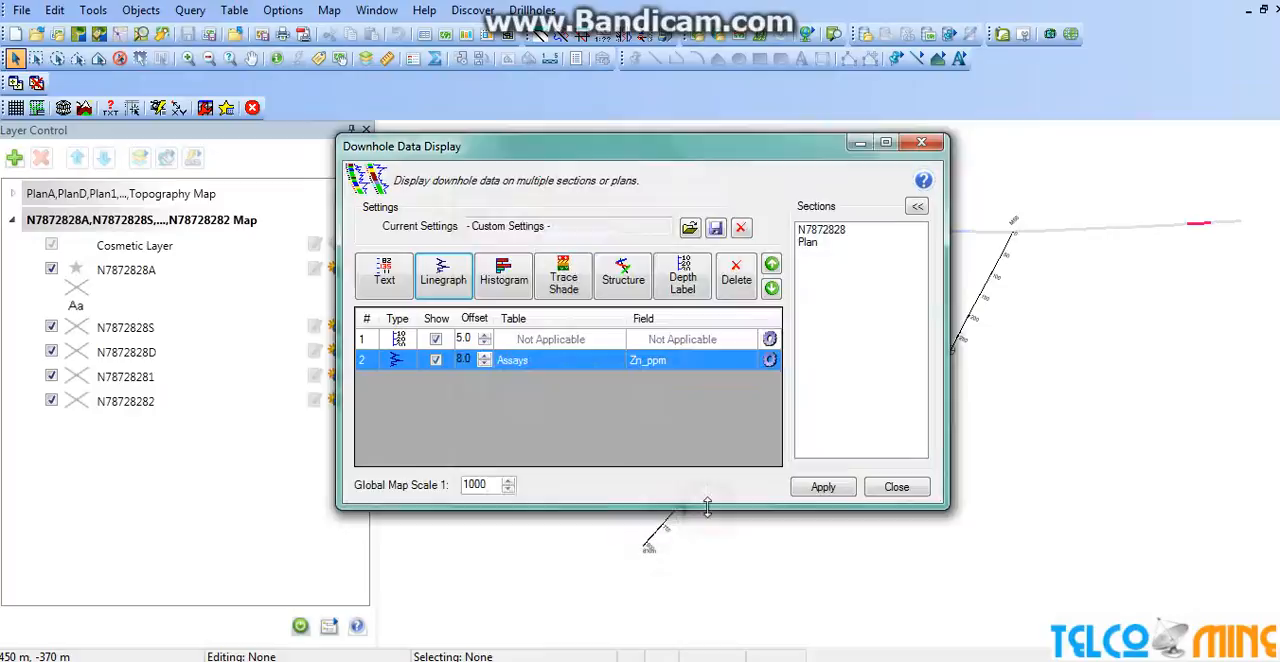
# Apply the downhole display settings with the Zn_ppm linegraph to section N7872828.
pyautogui.click(823, 487)
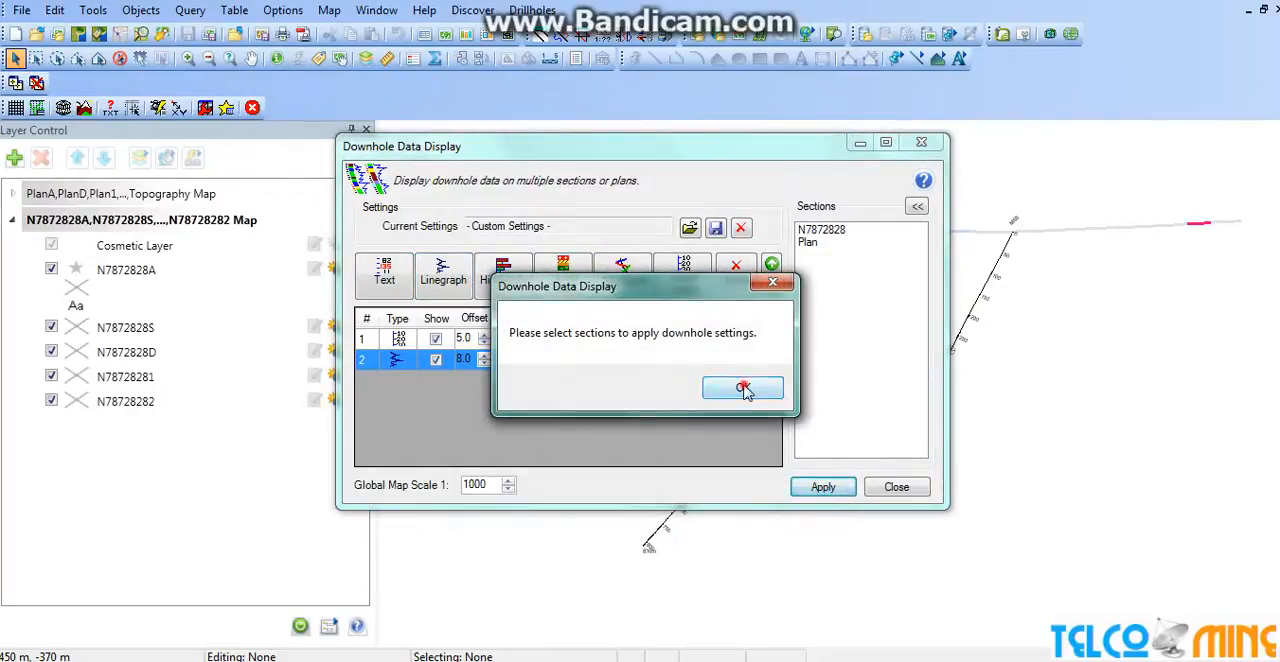
pyautogui.click(743, 389)
pyautogui.click(826, 229)
pyautogui.click(823, 487)
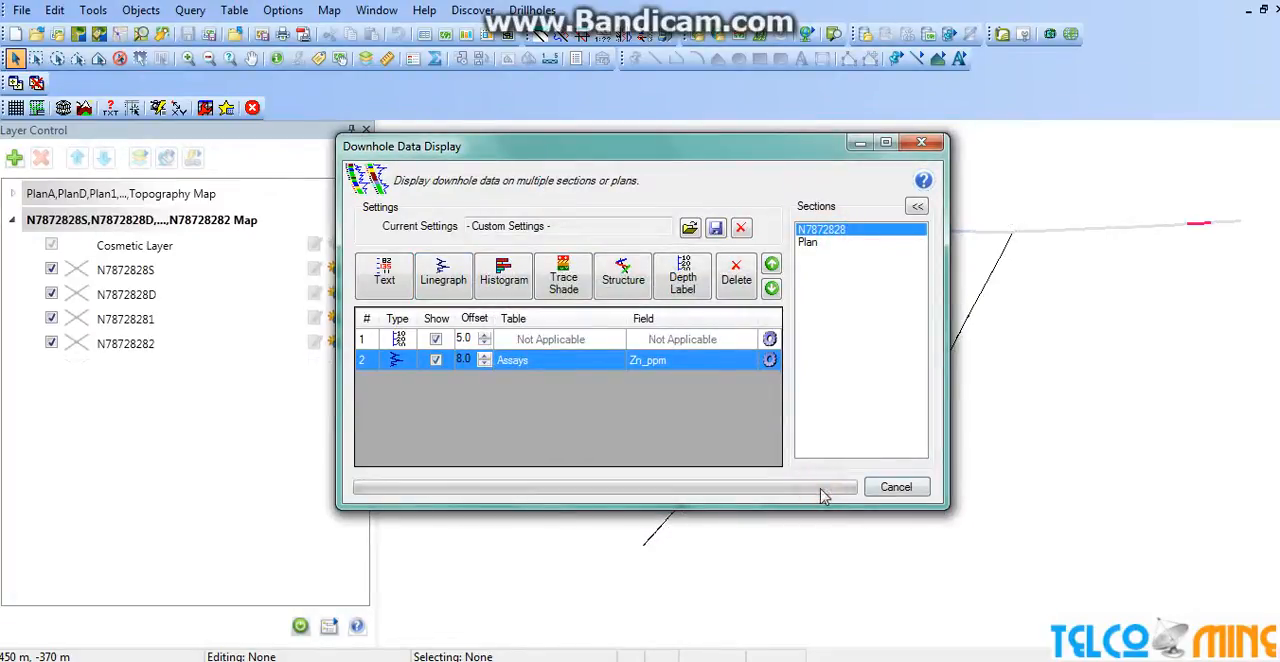
pyautogui.moveTo(706, 150)
pyautogui.mouseDown()
pyautogui.moveTo(447, 215)
pyautogui.moveTo(483, 215)
pyautogui.mouseUp()
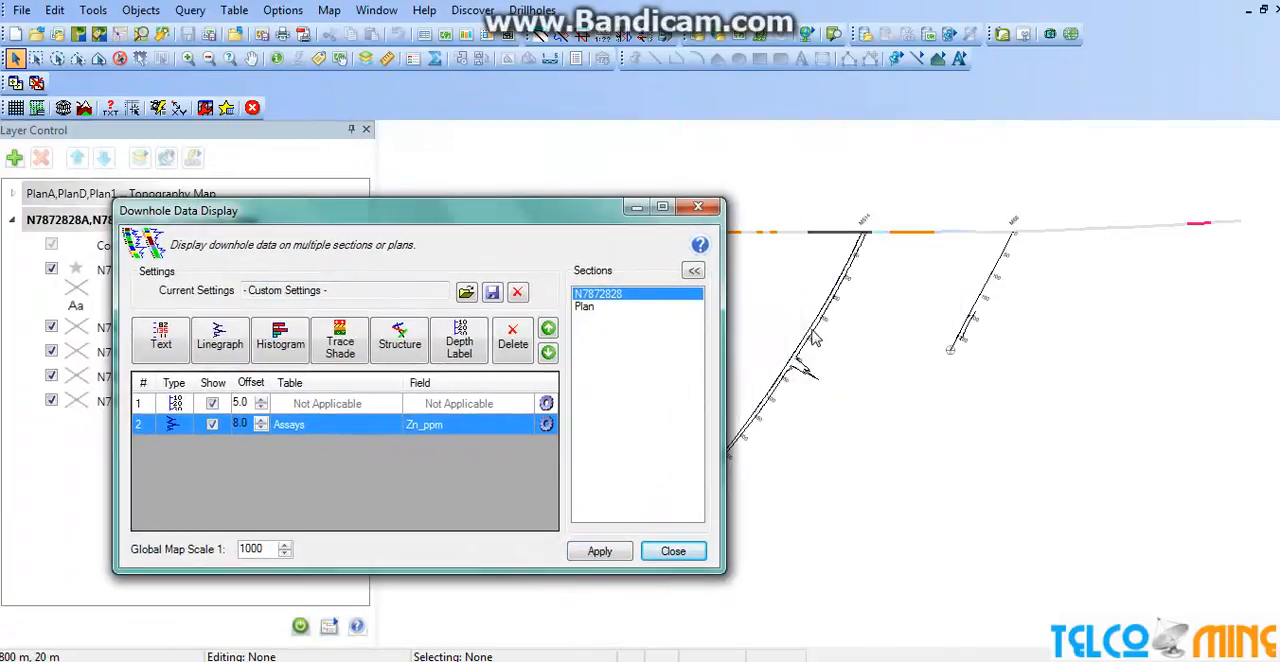
pyautogui.moveTo(570, 218); pyautogui.dragTo(820, 147)
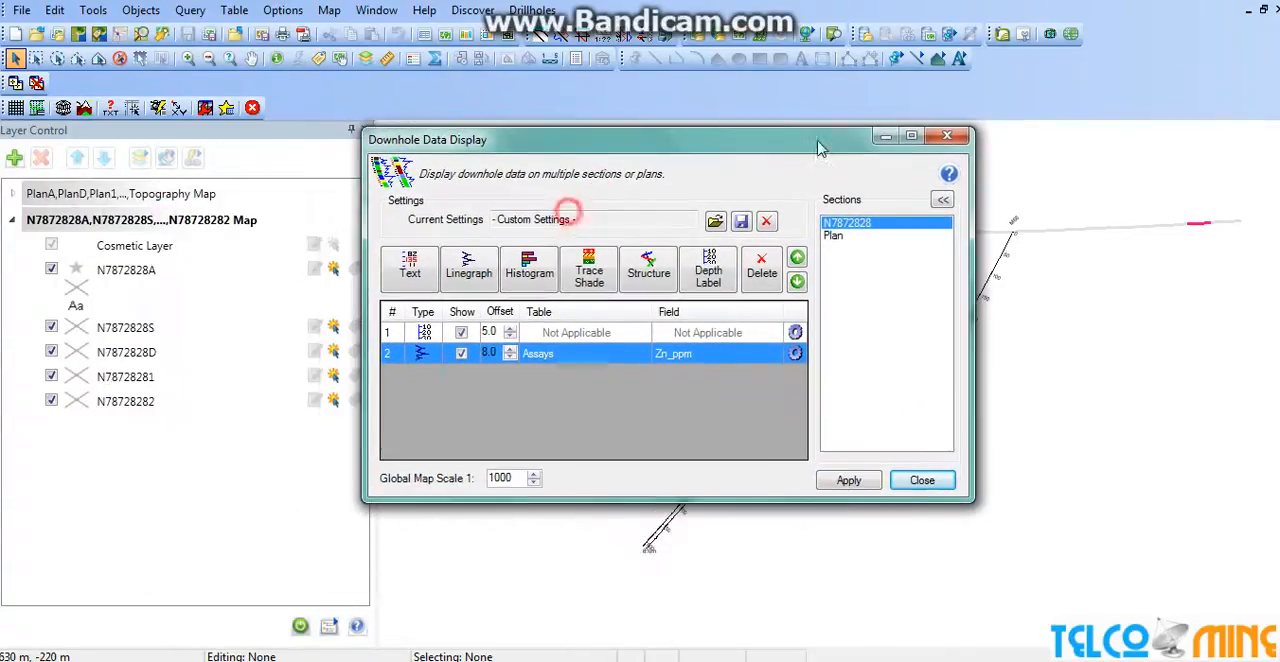
# Add a histogram of the Assays table's Zn_ppm field, styled with the Assays_Zn_ppm legend.
pyautogui.click(530, 268)
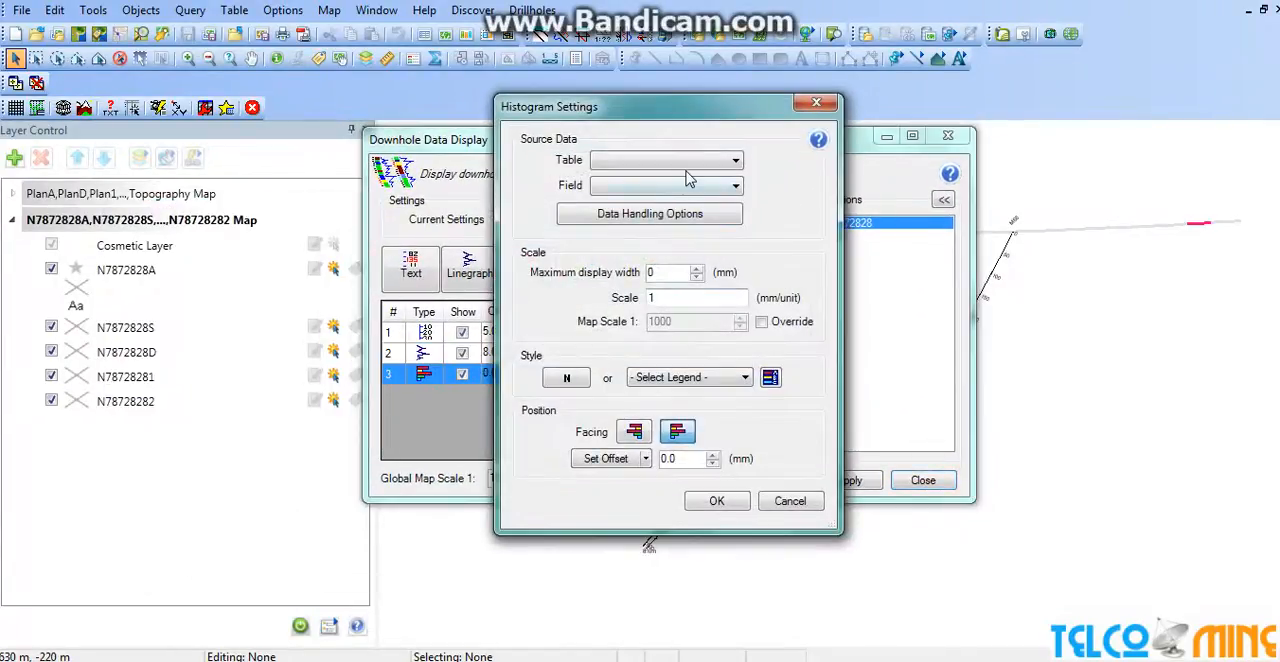
pyautogui.click(688, 160)
pyautogui.click(680, 171)
pyautogui.click(690, 185)
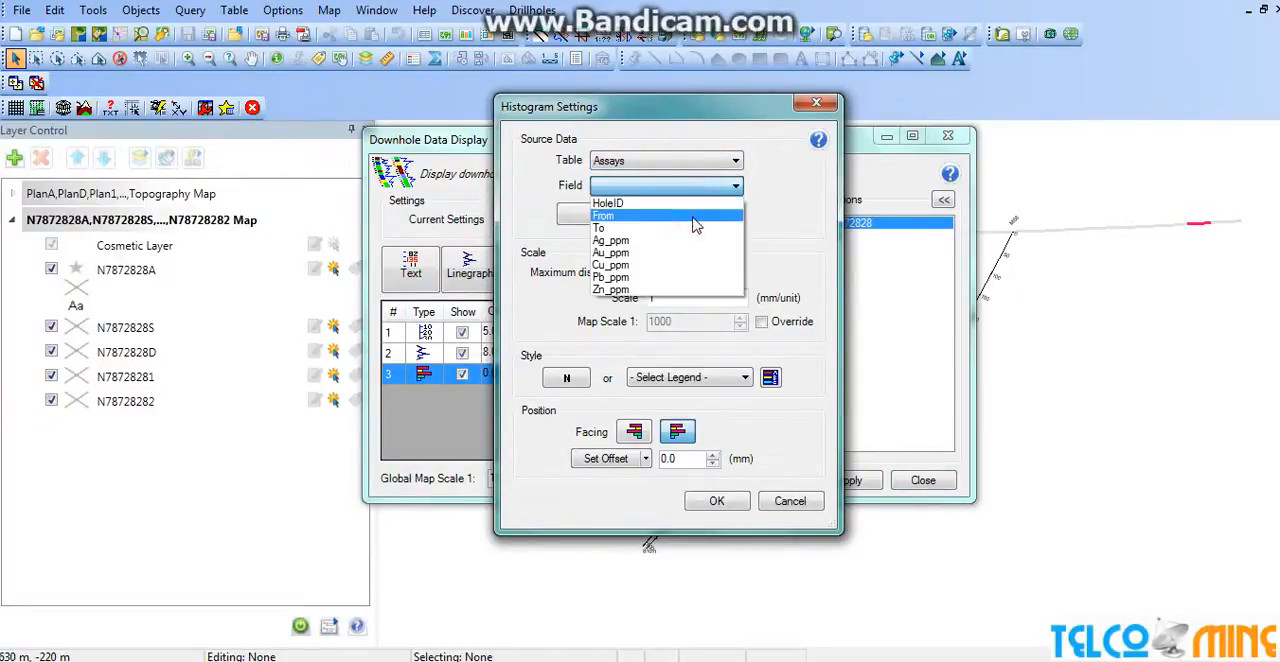
pyautogui.click(690, 290)
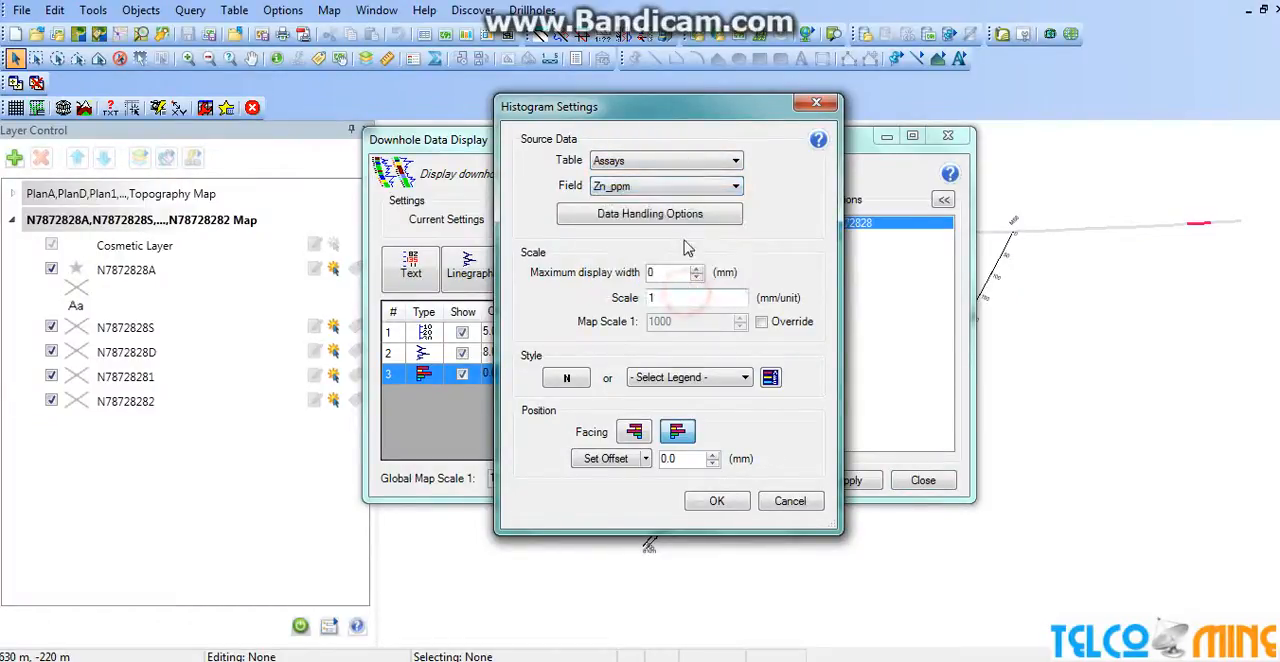
pyautogui.click(705, 377)
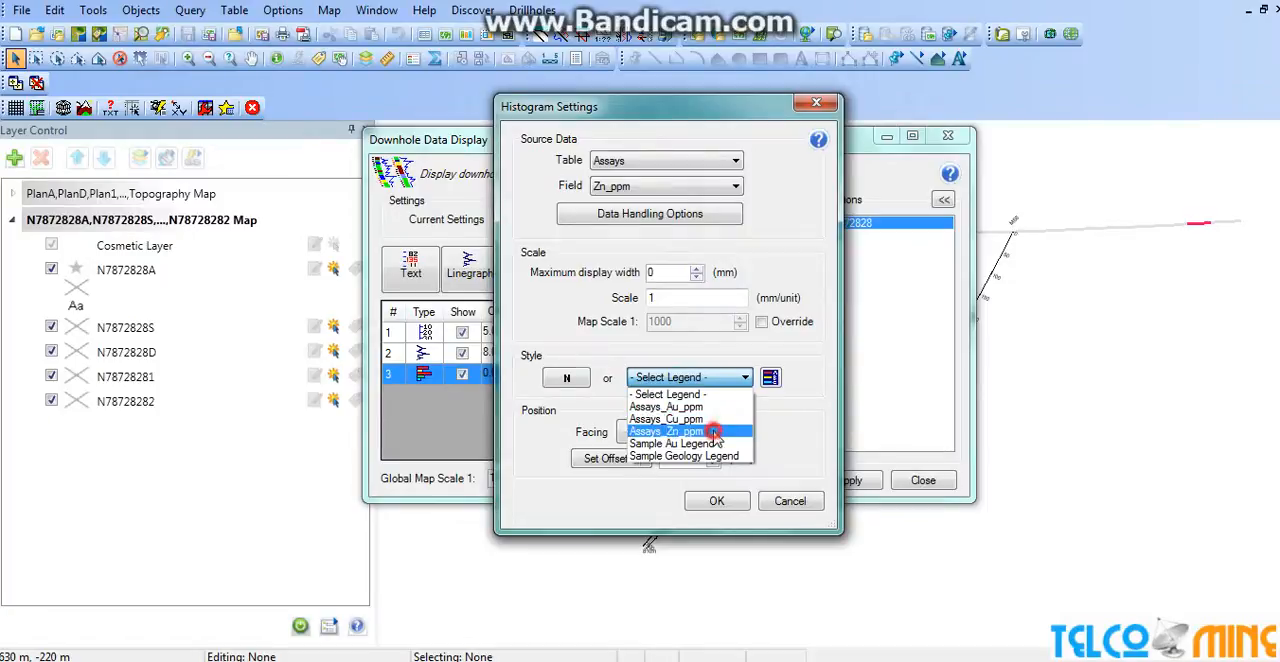
pyautogui.click(714, 432)
# Face the Zn_ppm histogram to the left with an offset of -8 mm, and apply it to section N7872828.
pyautogui.click(661, 273)
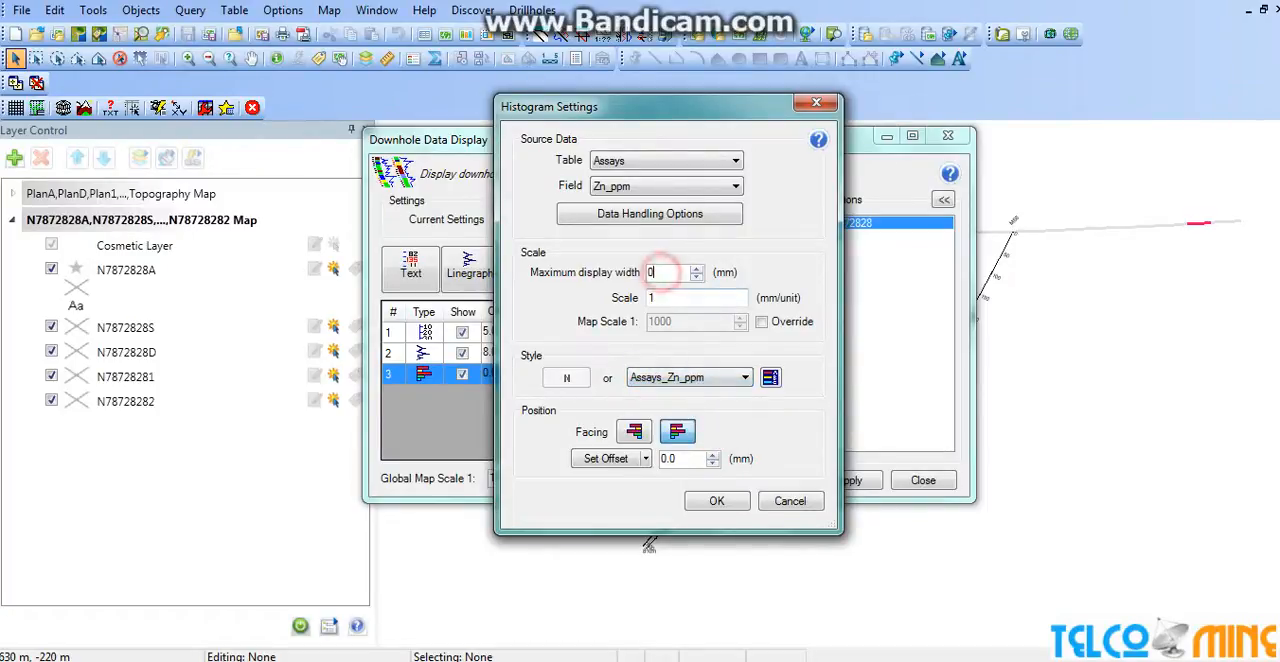
pyautogui.click(634, 431)
pyautogui.doubleClick(686, 459)
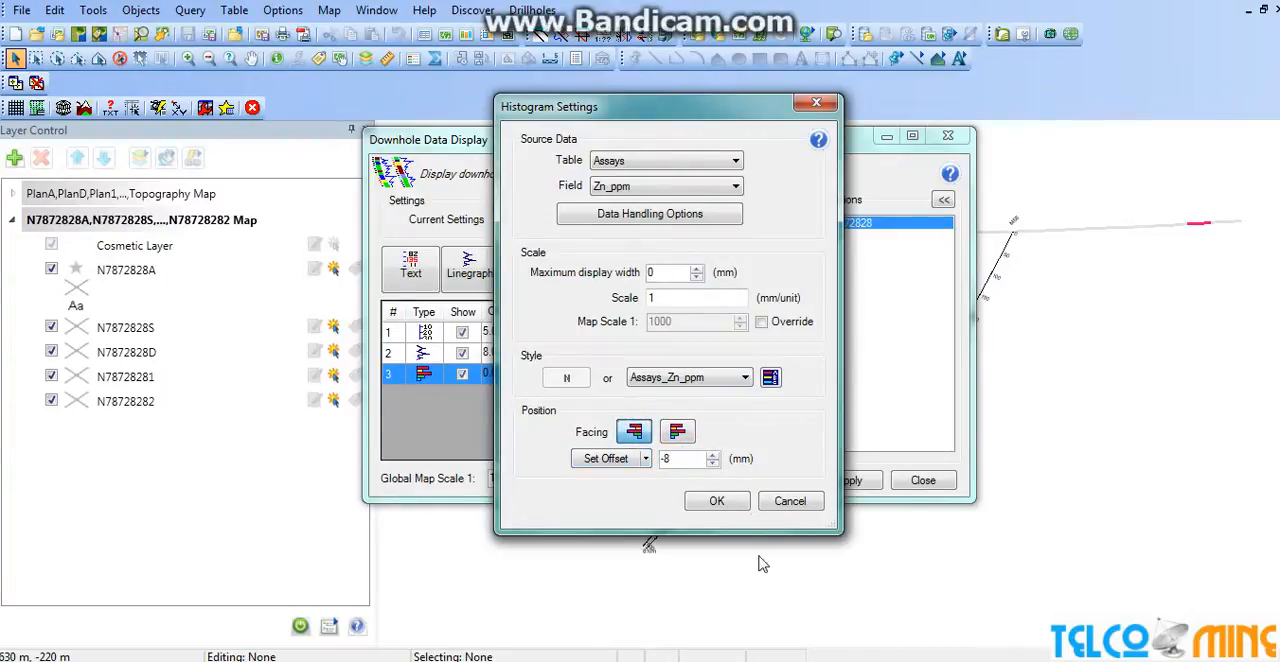
pyautogui.click(716, 501)
pyautogui.click(843, 481)
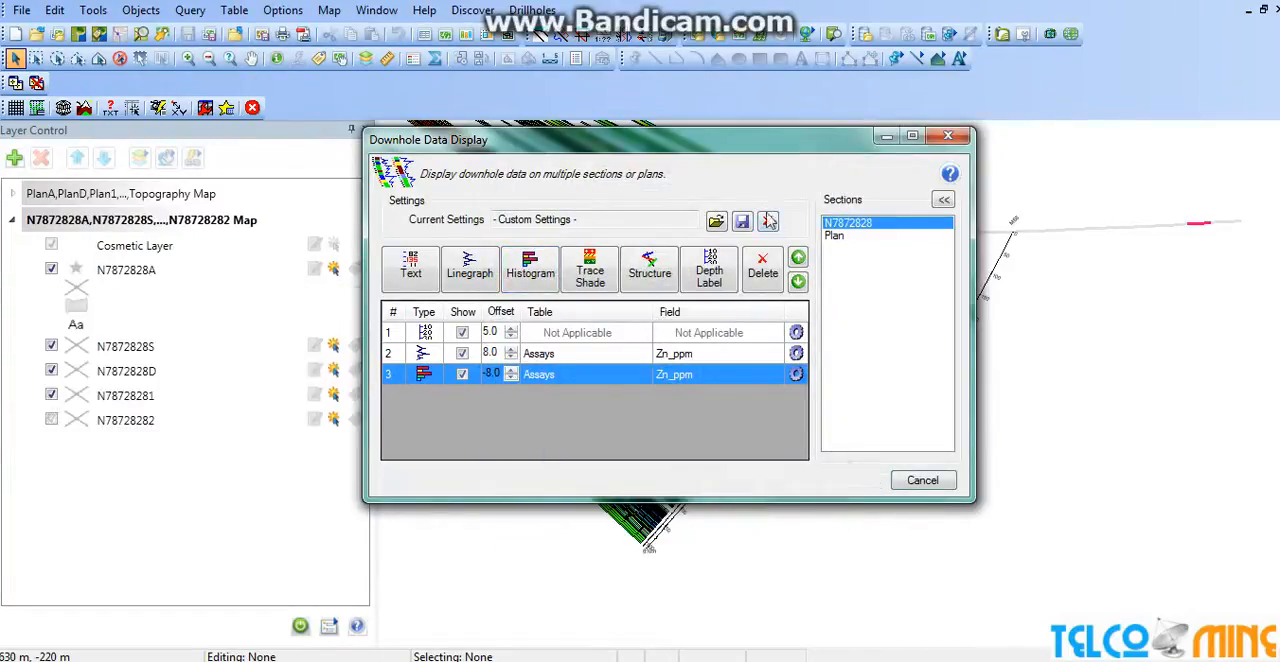
pyautogui.moveTo(758, 145); pyautogui.dragTo(782, 184)
# Set the Zn_ppm histogram's maximum display width to 10 mm and reapply the display to section N7872828.
pyautogui.click(819, 384)
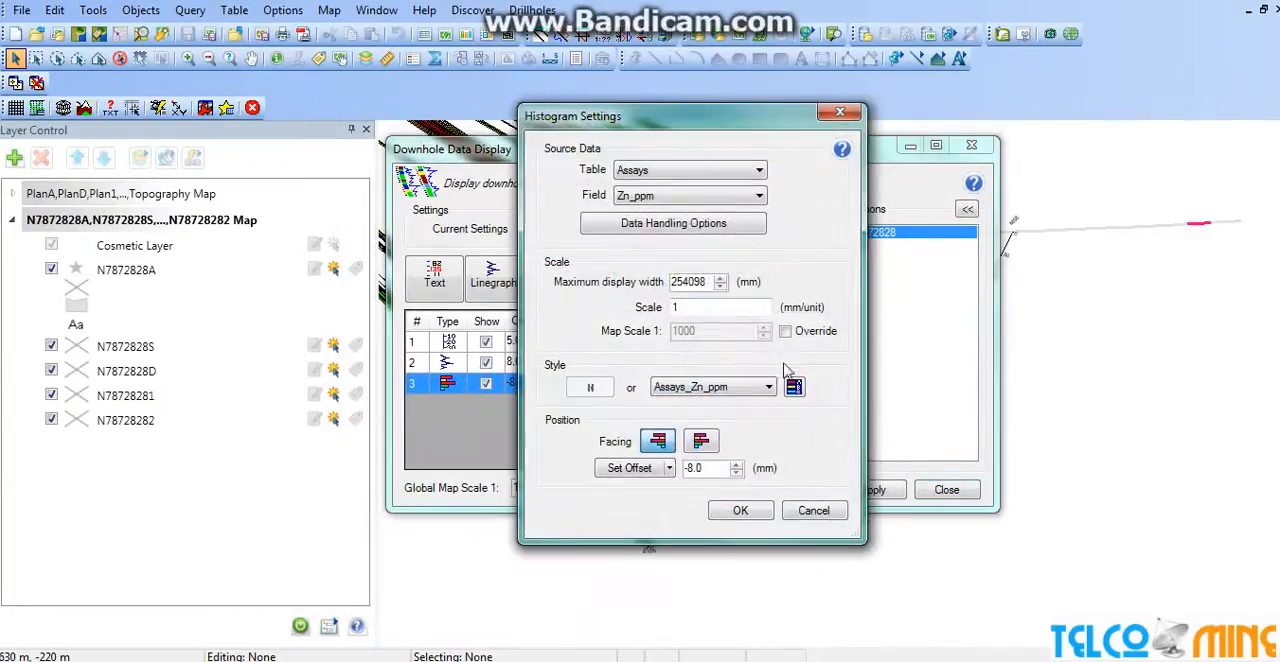
pyautogui.click(675, 197)
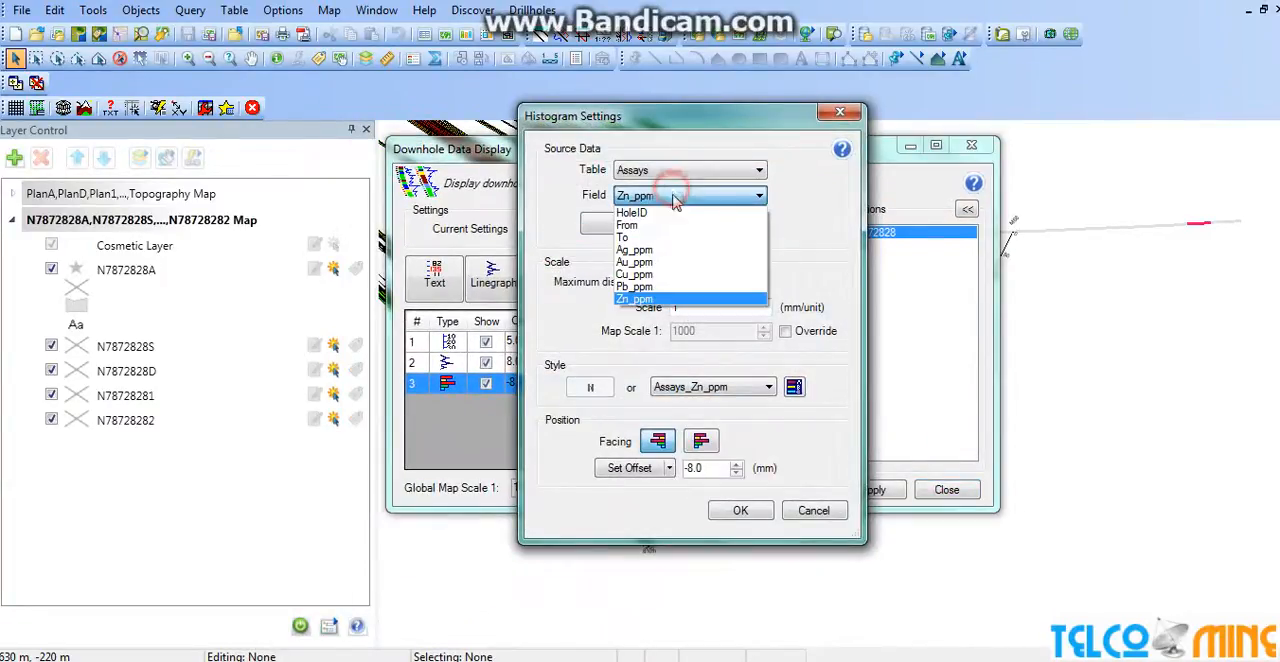
pyautogui.click(684, 249)
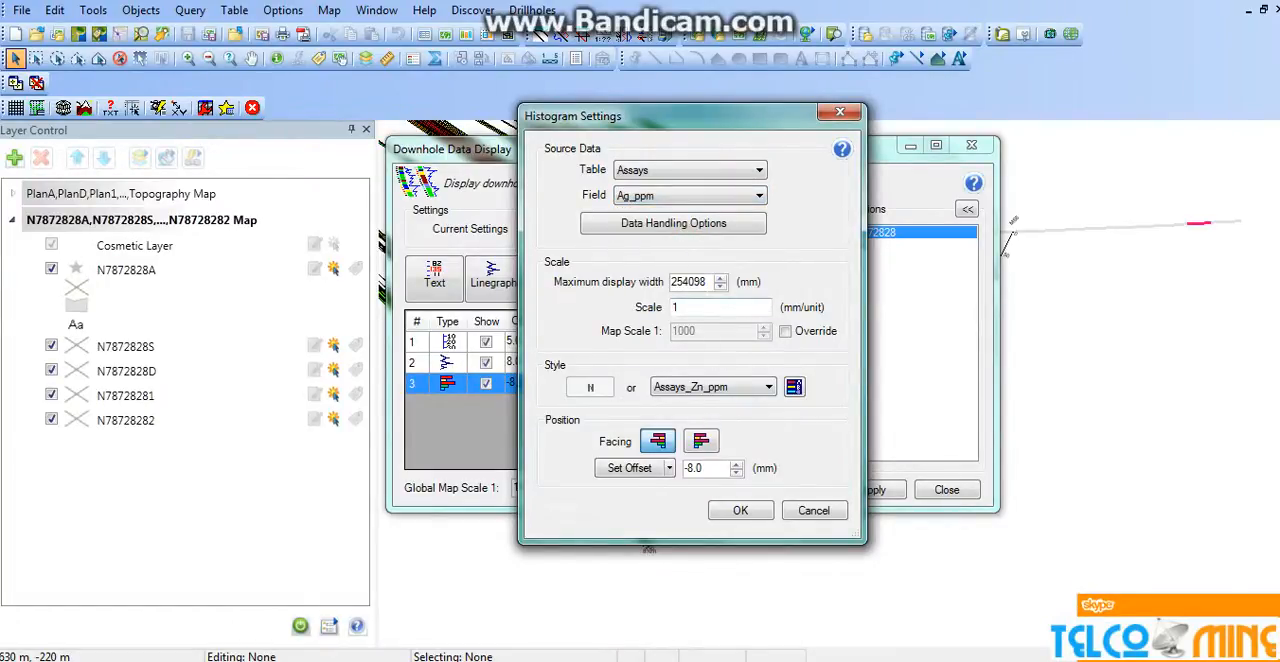
pyautogui.moveTo(703, 281); pyautogui.dragTo(575, 286)
pyautogui.click(636, 198)
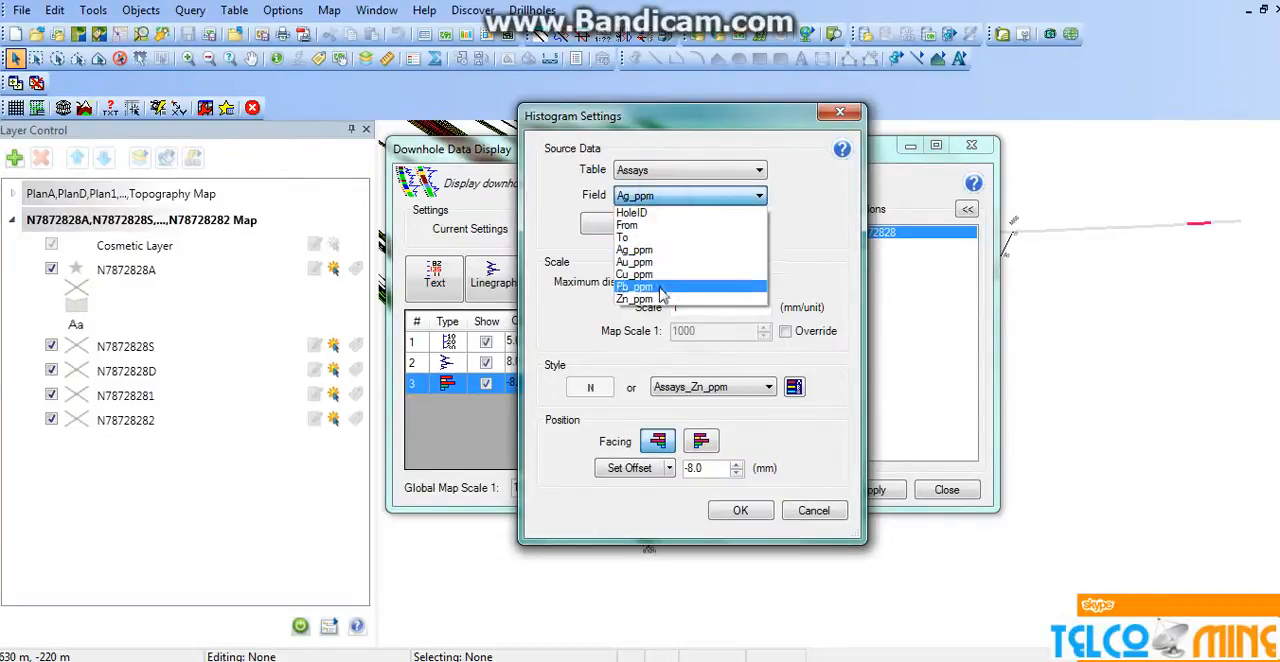
pyautogui.click(651, 297)
pyautogui.moveTo(705, 281); pyautogui.dragTo(607, 287)
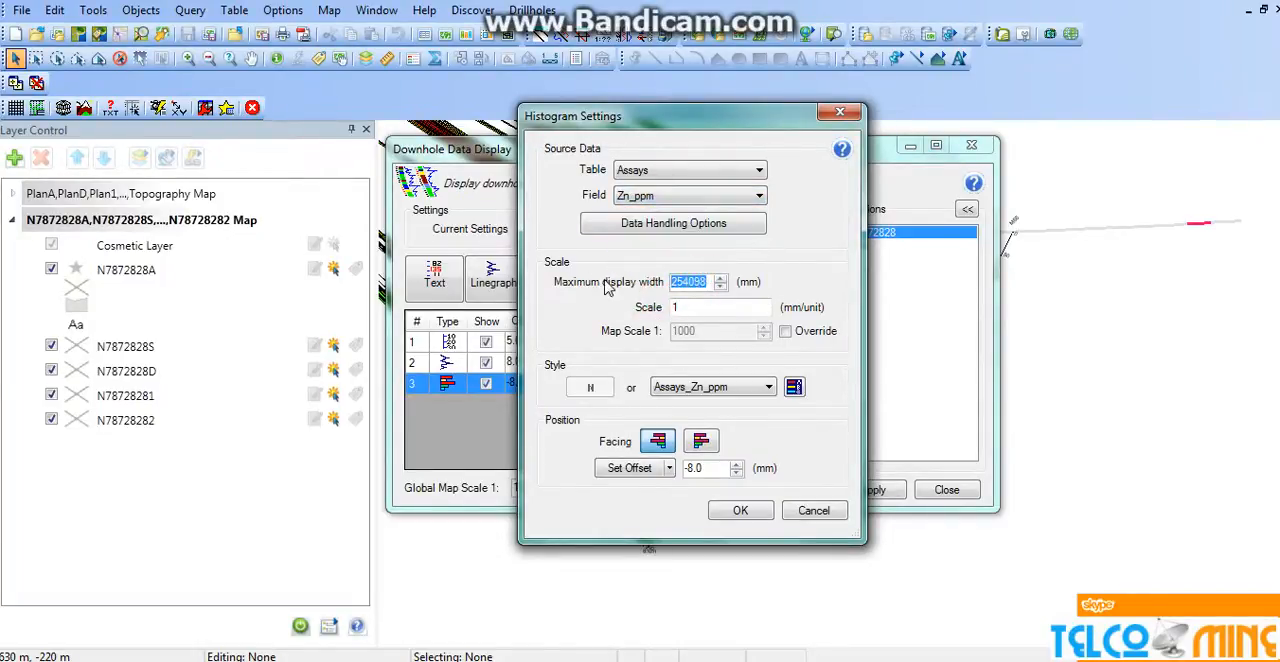
pyautogui.write('10')
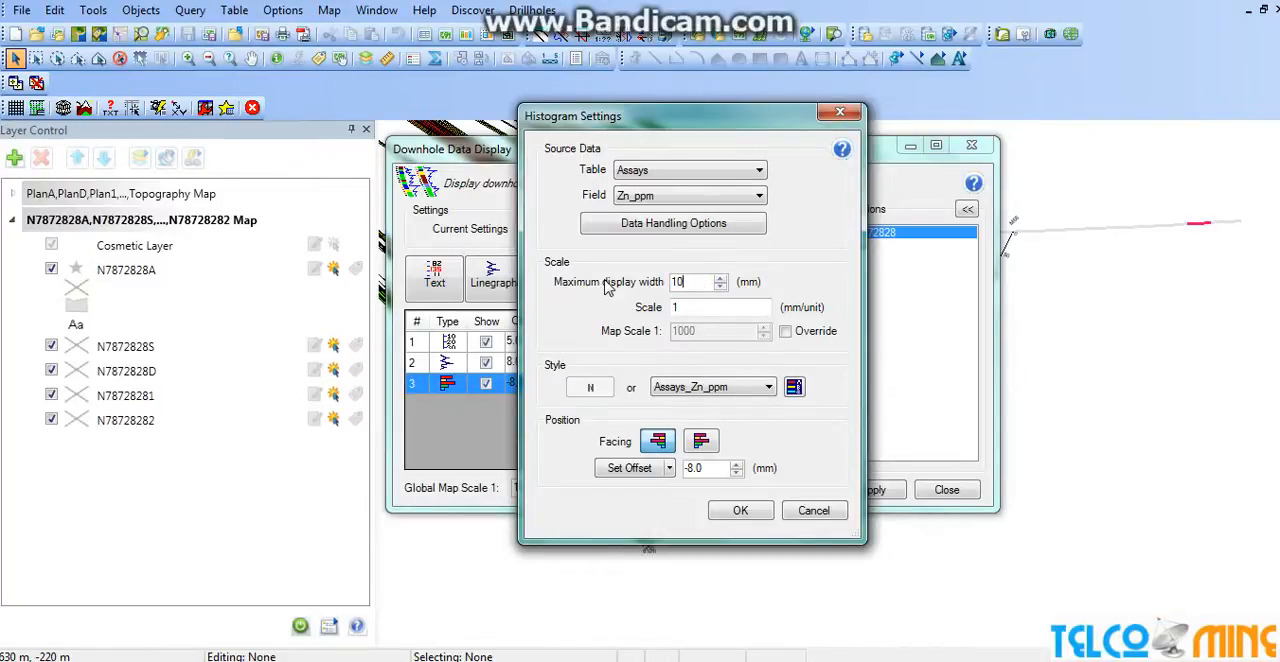
pyautogui.click(722, 510)
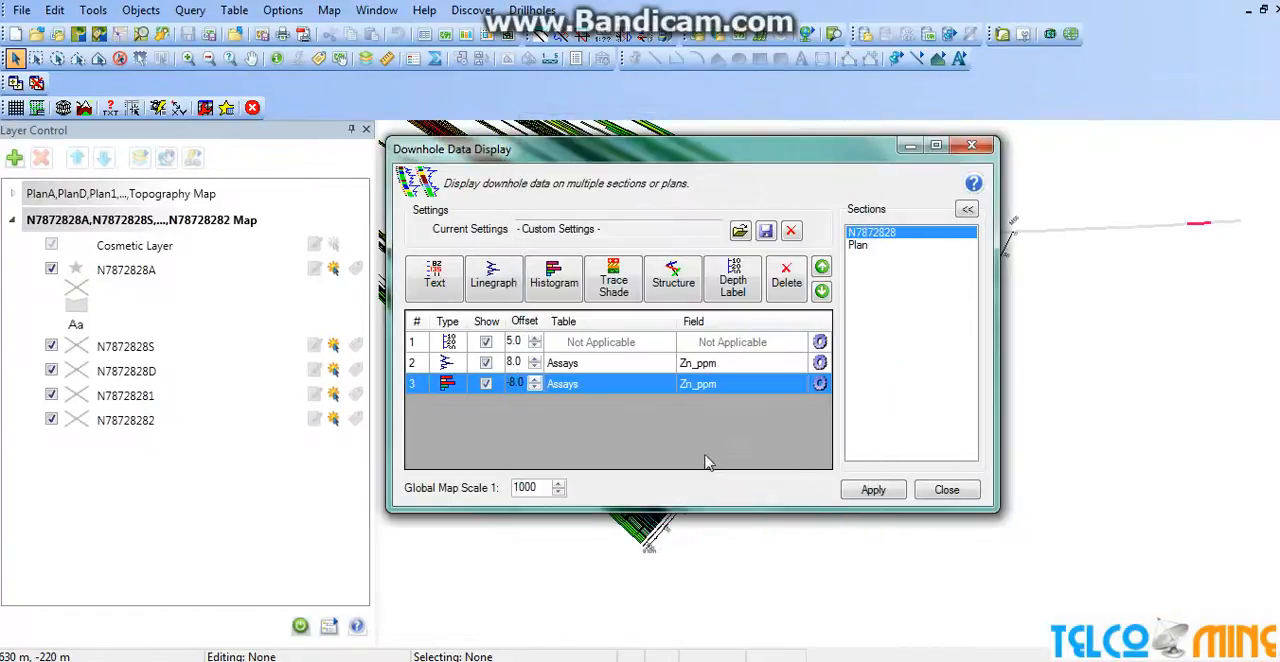
pyautogui.click(884, 496)
pyautogui.moveTo(733, 155); pyautogui.dragTo(610, 215)
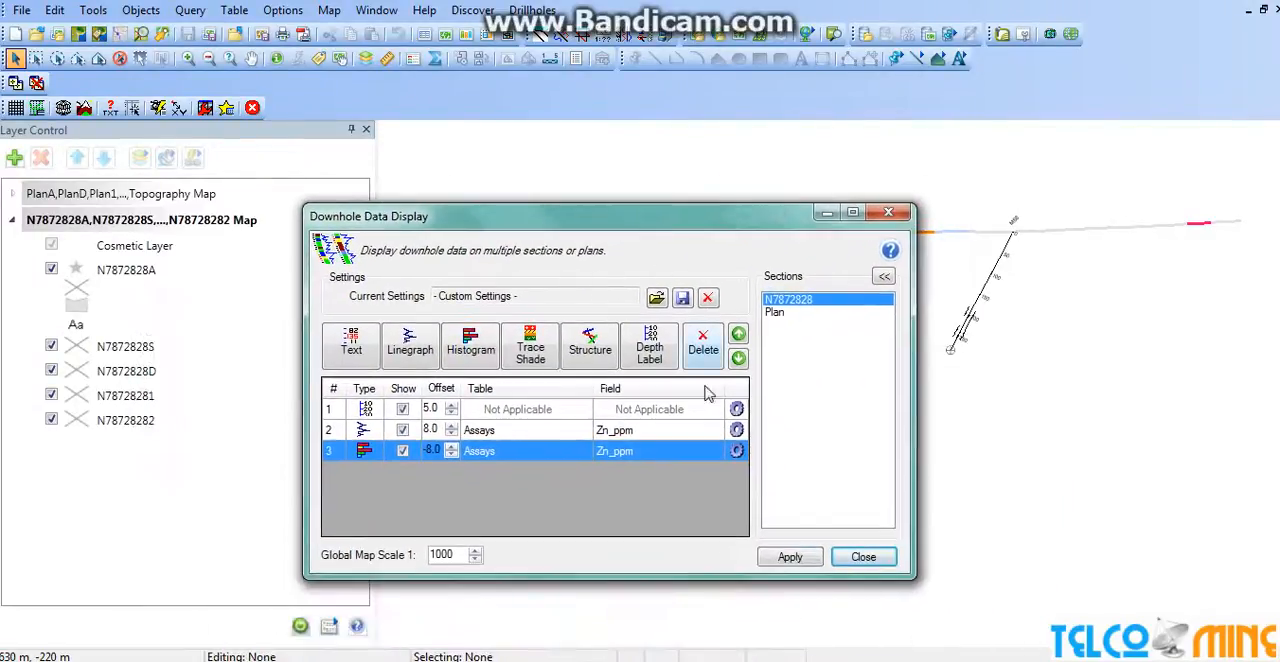
# Set the Zn_ppm histogram's maximum display width to 20 mm and reapply the display to the section.
pyautogui.click(737, 452)
pyautogui.click(605, 348)
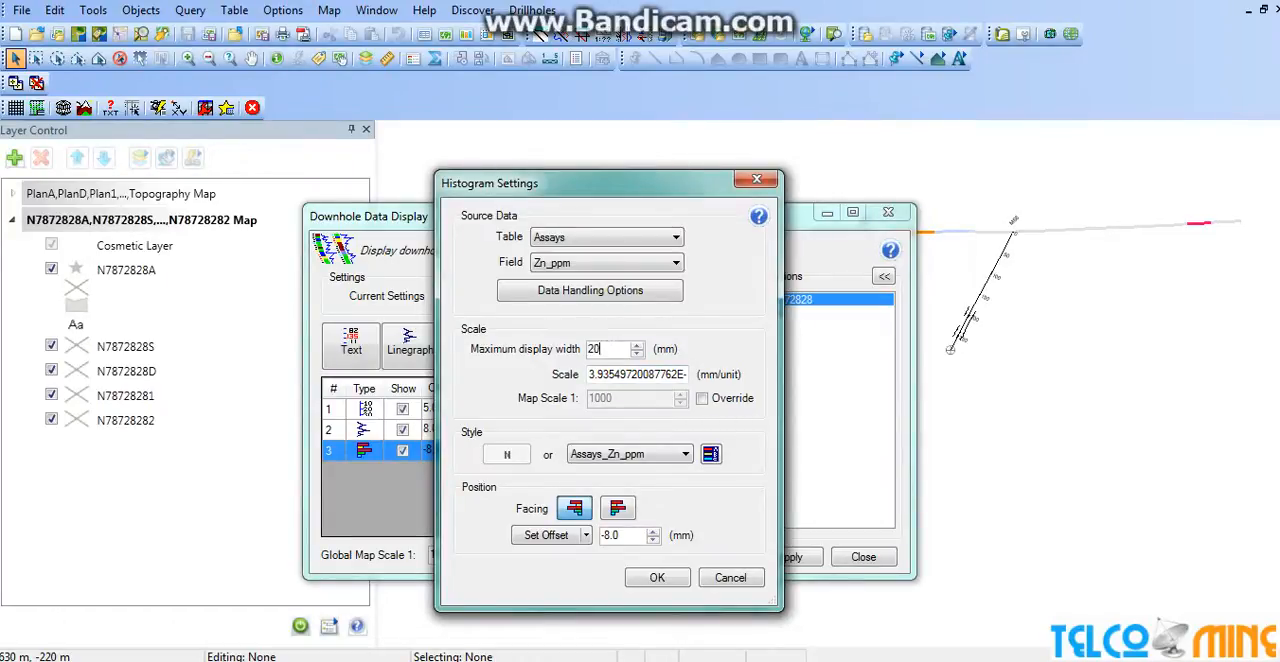
pyautogui.click(657, 577)
pyautogui.click(765, 556)
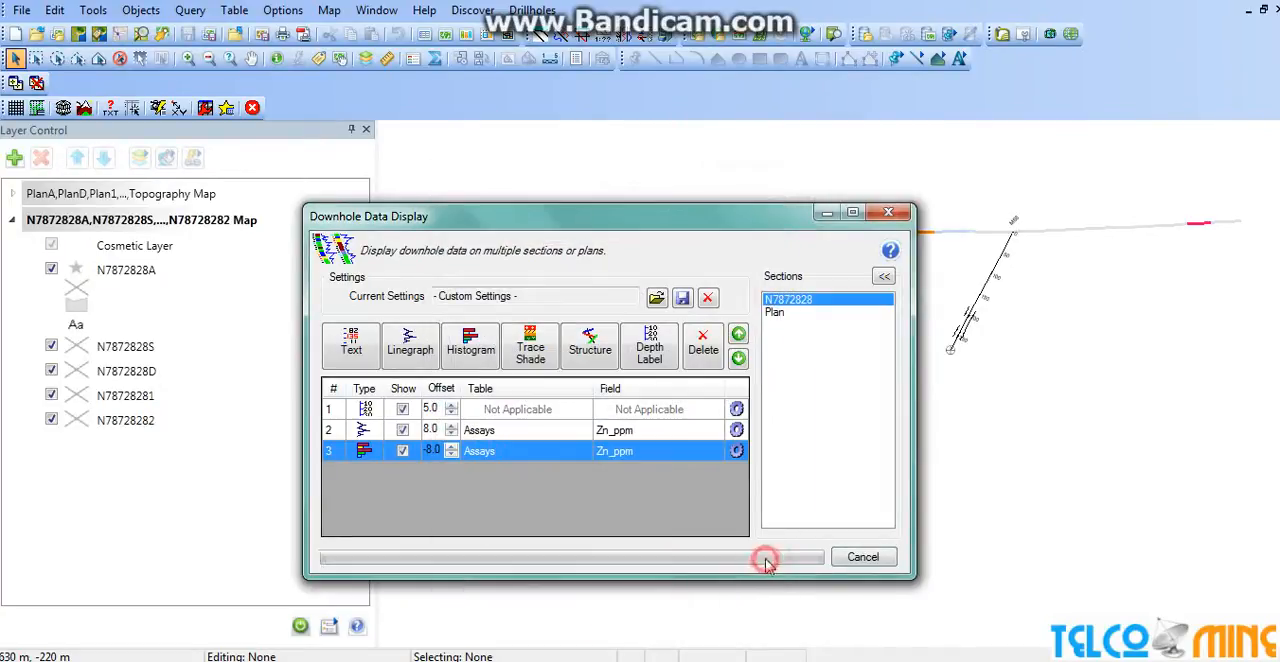
# Revise the Zn_ppm histogram's maximum display width once more and apply the updated display to section N7872828.
pyautogui.moveTo(654, 226)
pyautogui.mouseDown()
pyautogui.moveTo(636, 297)
pyautogui.moveTo(766, 420)
pyautogui.moveTo(468, 279)
pyautogui.moveTo(659, 165)
pyautogui.mouseUp()
pyautogui.click(735, 395)
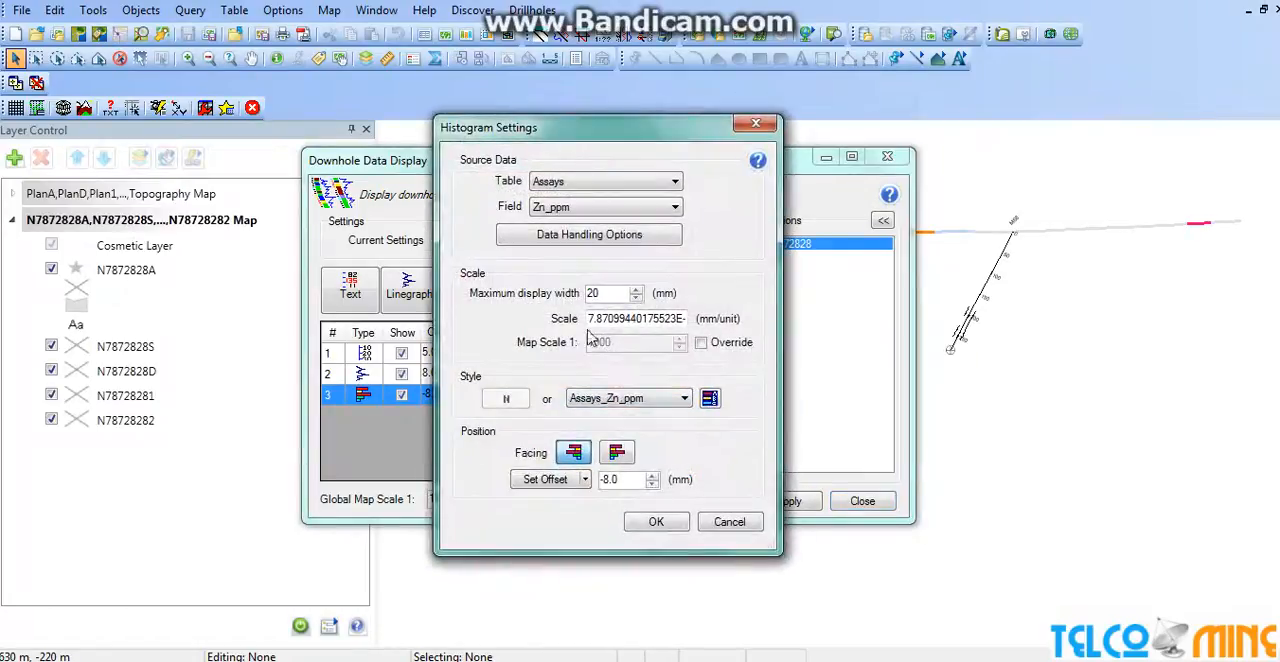
pyautogui.moveTo(606, 292); pyautogui.dragTo(538, 302)
pyautogui.click(652, 524)
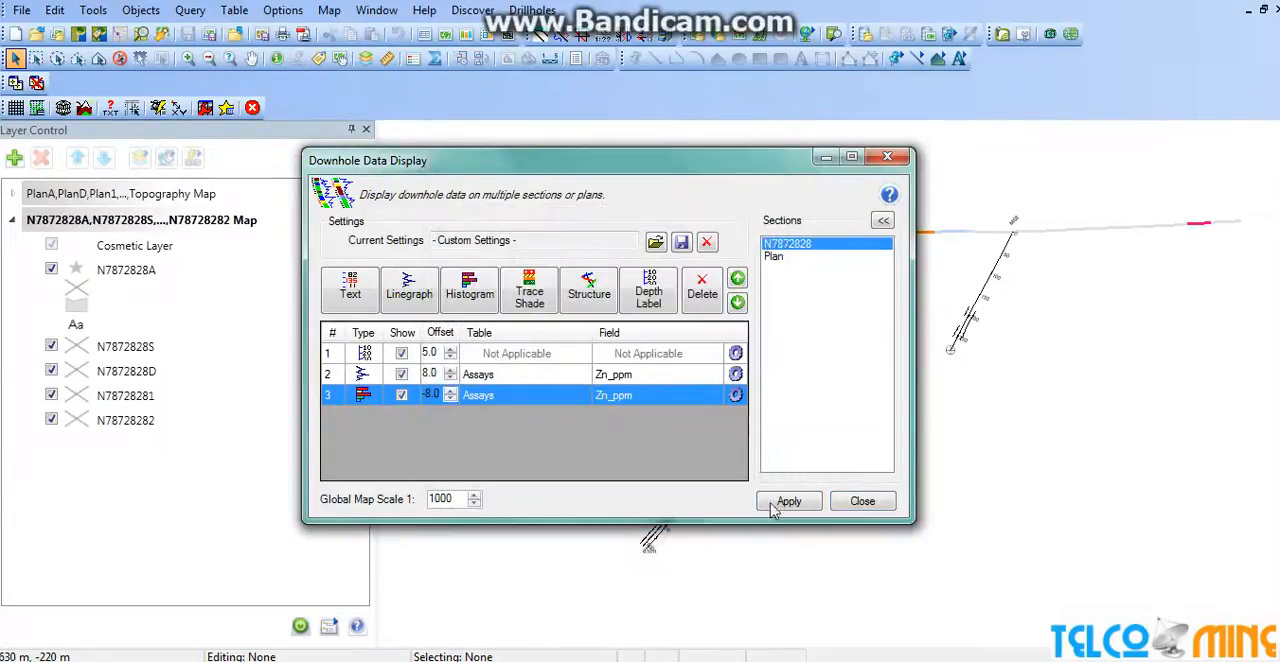
pyautogui.click(777, 502)
pyautogui.moveTo(667, 168)
pyautogui.mouseDown()
pyautogui.moveTo(590, 431)
pyautogui.moveTo(381, 372)
pyautogui.moveTo(466, 198)
pyautogui.moveTo(500, 163)
pyautogui.moveTo(721, 109)
pyautogui.mouseUp()
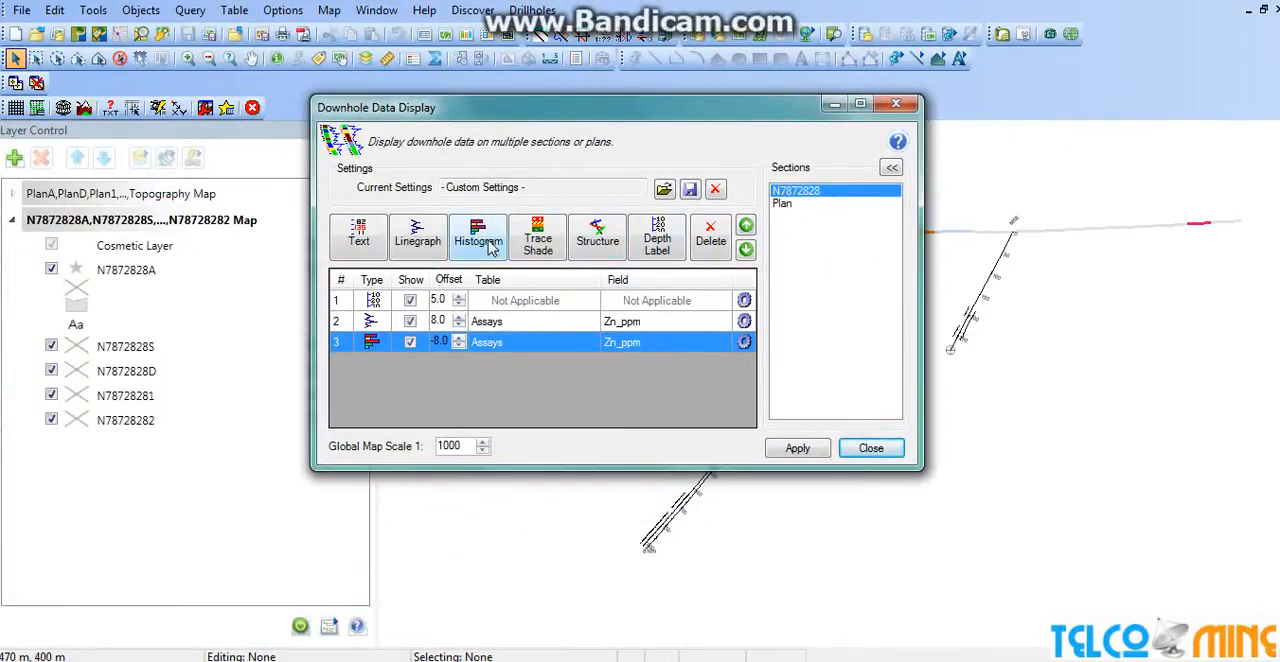
# Add a trace shade of the Lithology table's GeolCode field, styled with the Sample Geology Legend.
pyautogui.click(535, 243)
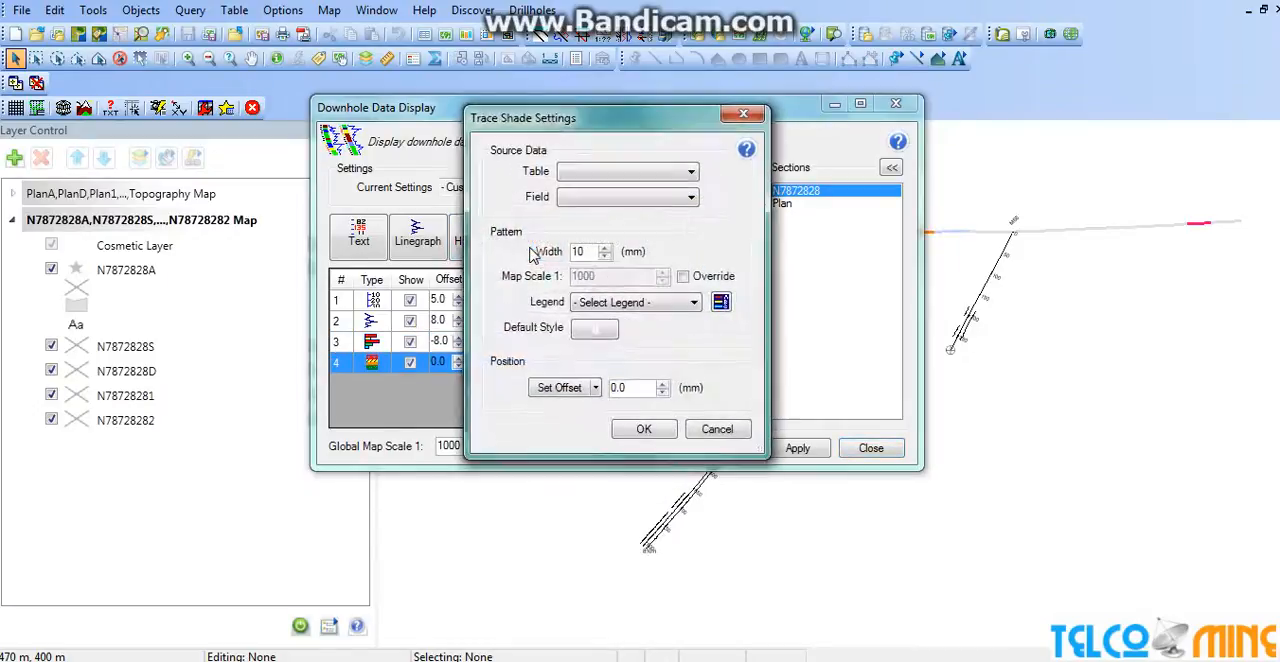
pyautogui.click(605, 175)
pyautogui.click(600, 200)
pyautogui.click(612, 197)
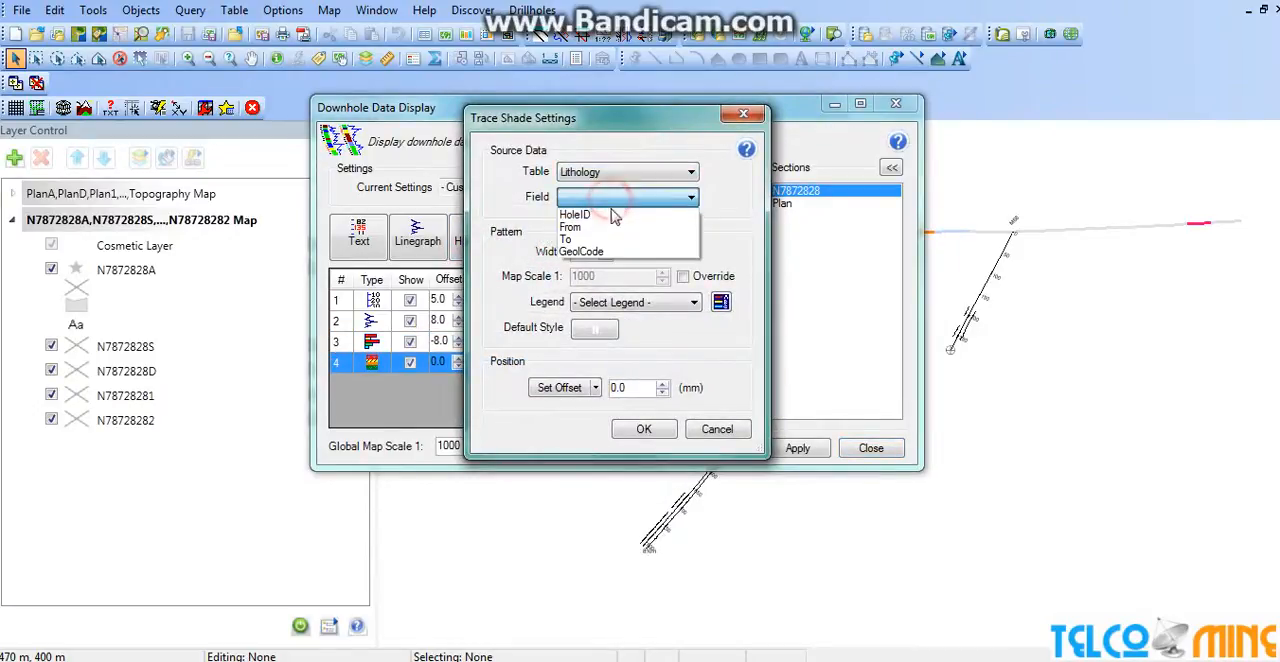
pyautogui.click(612, 252)
pyautogui.click(671, 303)
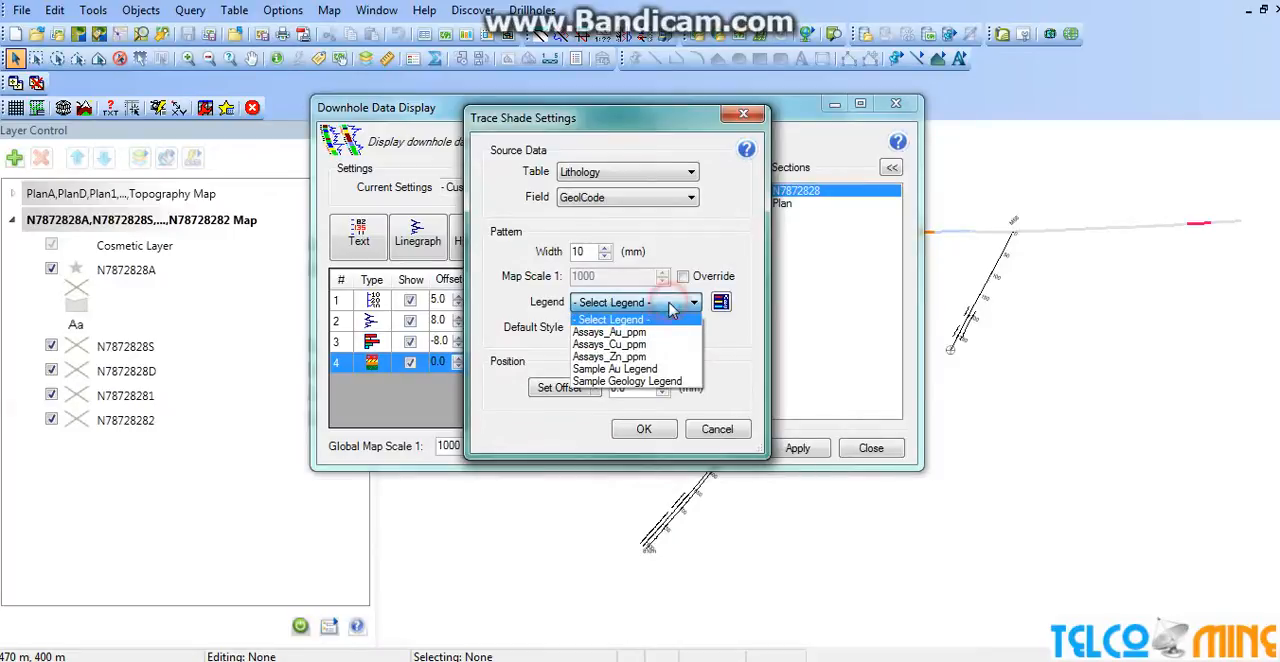
pyautogui.click(668, 387)
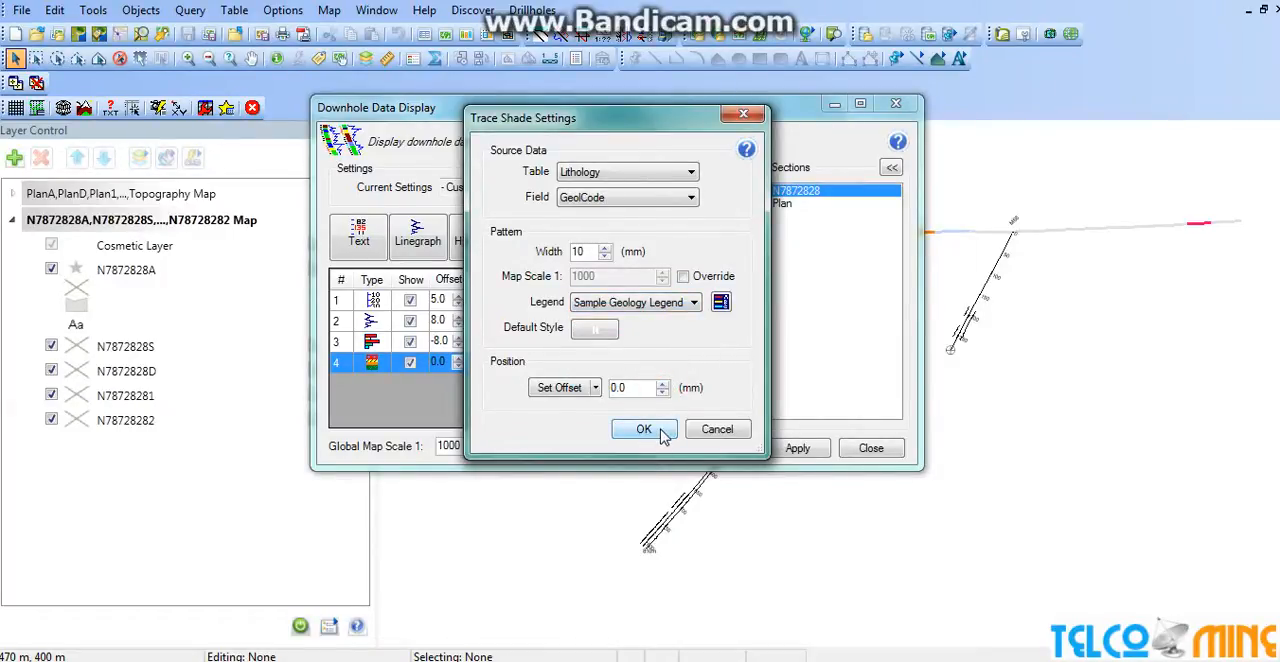
pyautogui.click(643, 429)
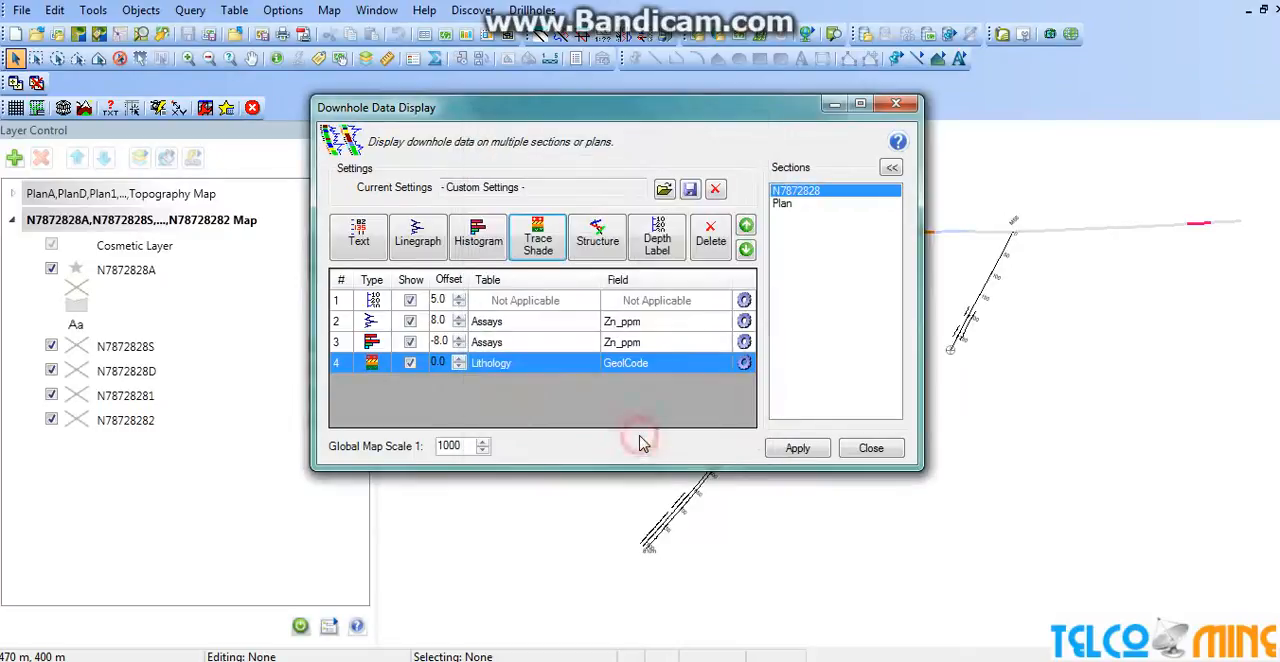
# Apply the lithology trace shade to section N7872828 and finish the downhole data display.
pyautogui.click(775, 449)
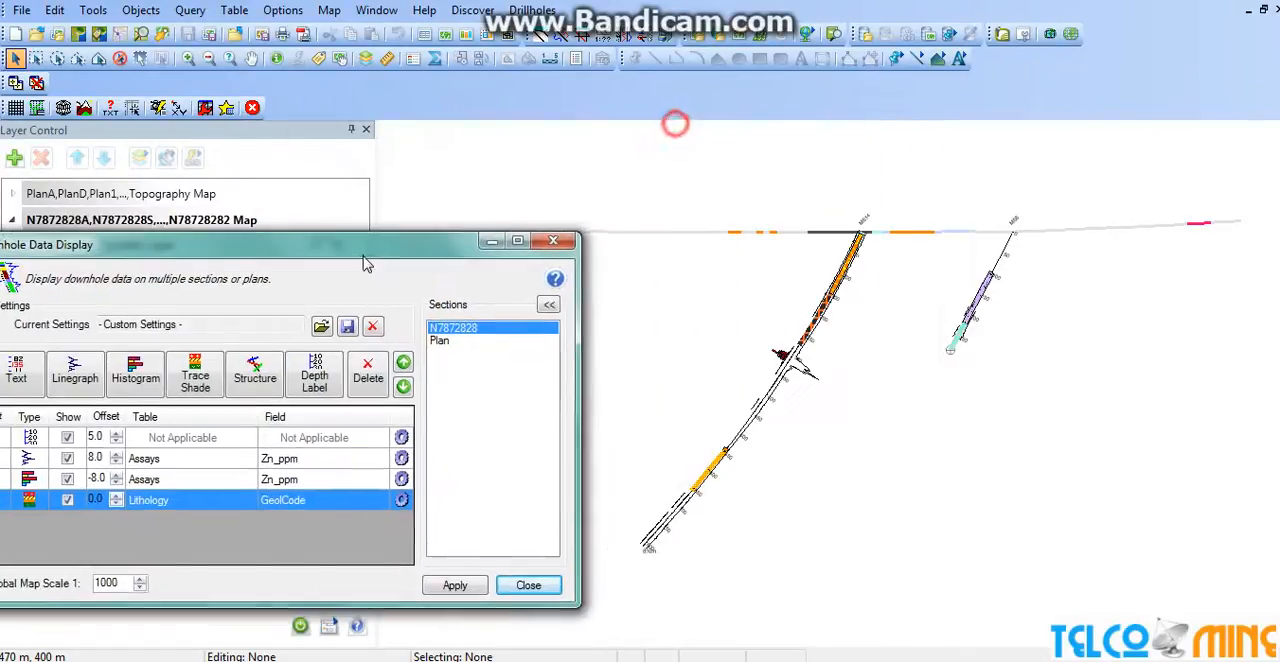
pyautogui.click(886, 344)
pyautogui.click(553, 561)
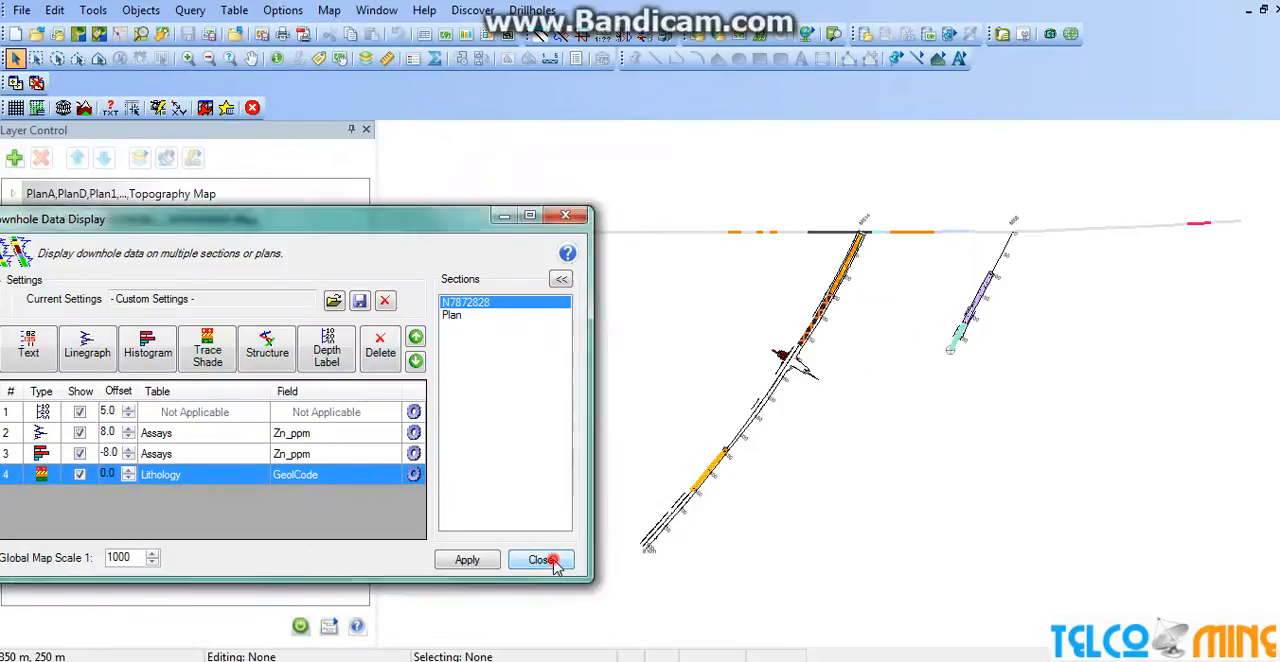
# Turn on automatic labels for the N7872828A layer of the section map.
pyautogui.scroll(3, 934, 380)
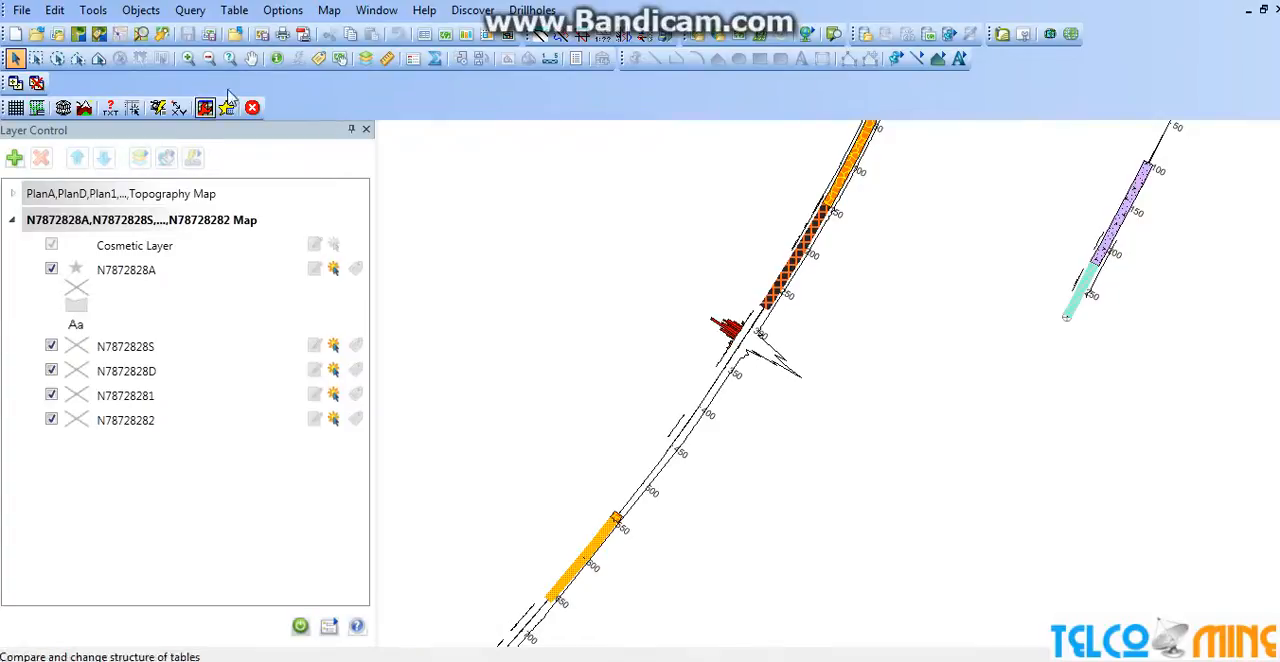
pyautogui.click(250, 58)
pyautogui.moveTo(869, 268); pyautogui.dragTo(857, 475)
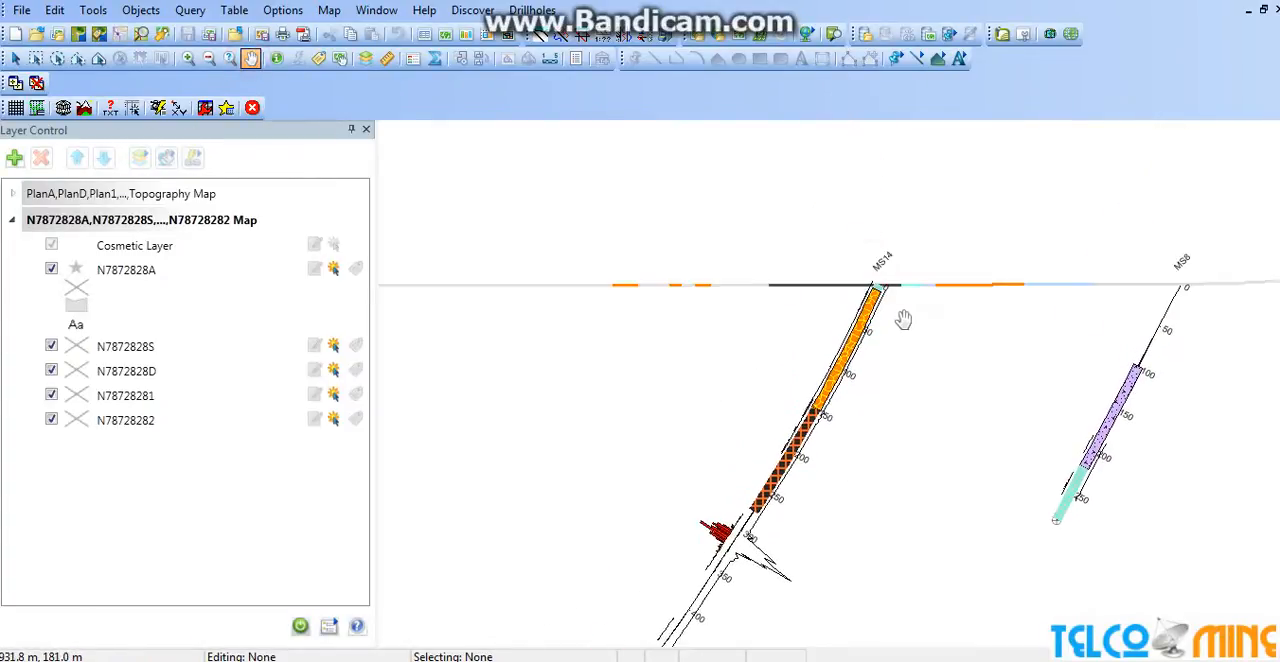
pyautogui.moveTo(926, 350)
pyautogui.mouseDown()
pyautogui.moveTo(794, 303)
pyautogui.moveTo(779, 283)
pyautogui.mouseUp()
pyautogui.moveTo(799, 406); pyautogui.dragTo(800, 323)
pyautogui.moveTo(775, 411)
pyautogui.mouseDown()
pyautogui.moveTo(789, 388)
pyautogui.moveTo(942, 327)
pyautogui.mouseUp()
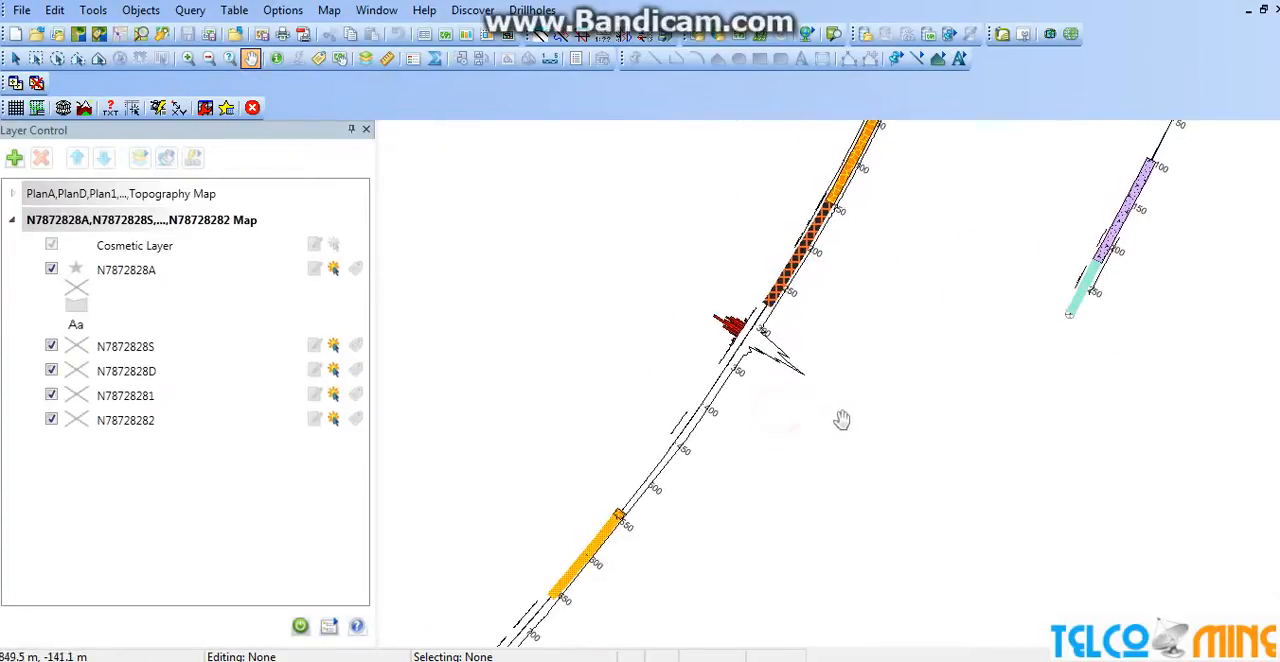
pyautogui.click(355, 268)
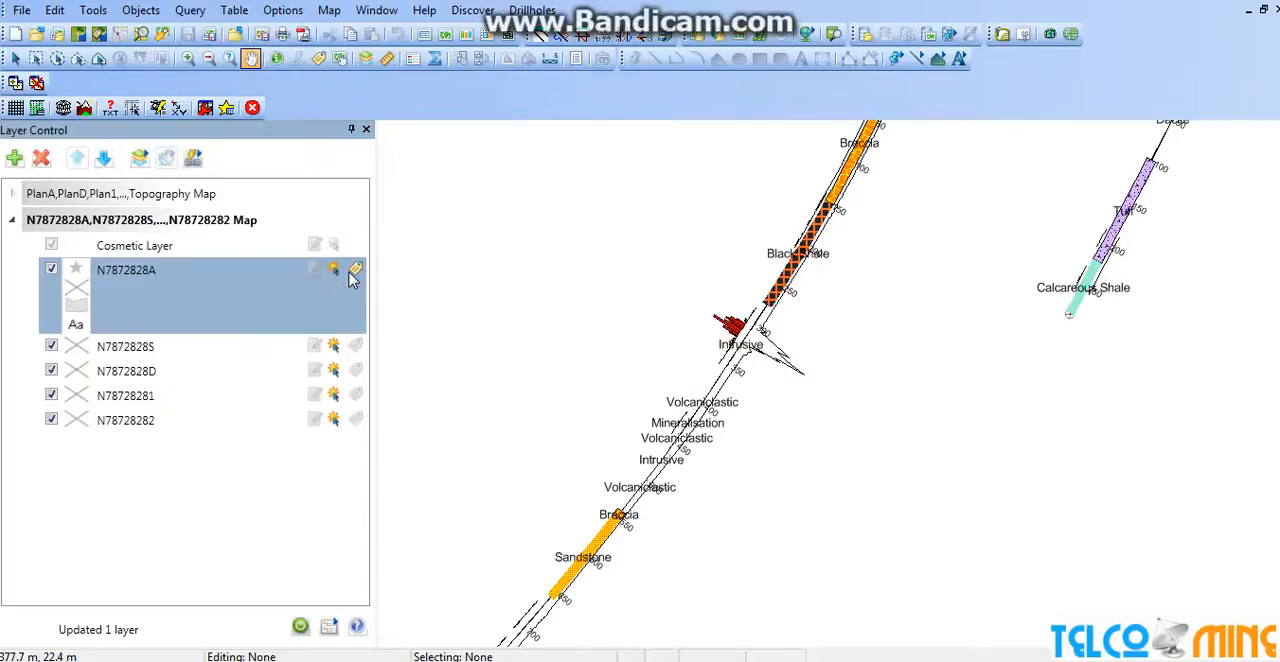
# Examine the lithology labels, trace shading and assay graphs along drillholes MS14 and MS8 in the section.
pyautogui.moveTo(886, 310); pyautogui.dragTo(792, 328)
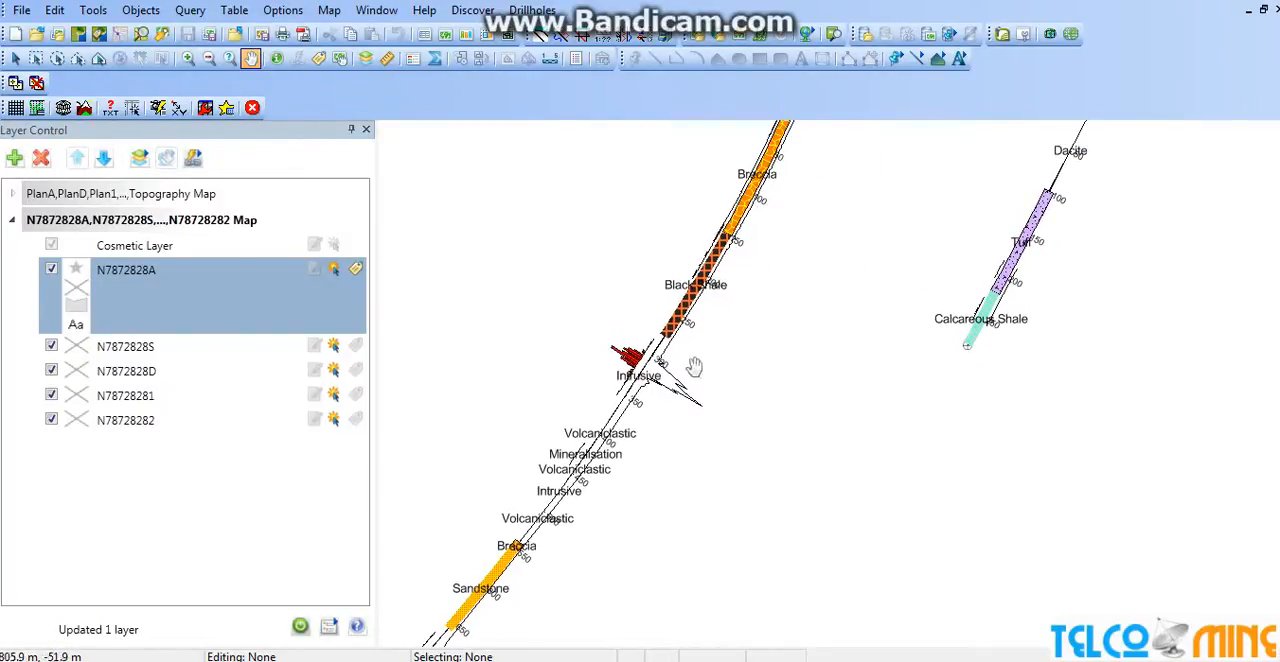
pyautogui.moveTo(748, 369); pyautogui.dragTo(861, 301)
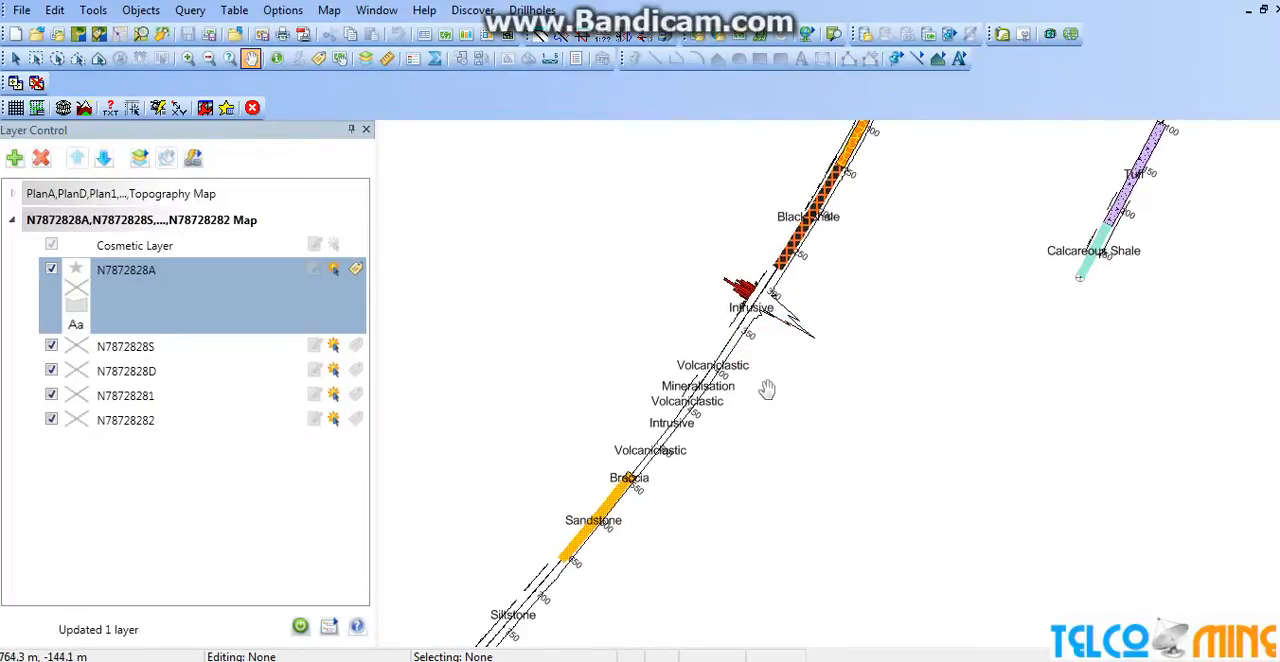
pyautogui.moveTo(776, 411); pyautogui.dragTo(814, 349)
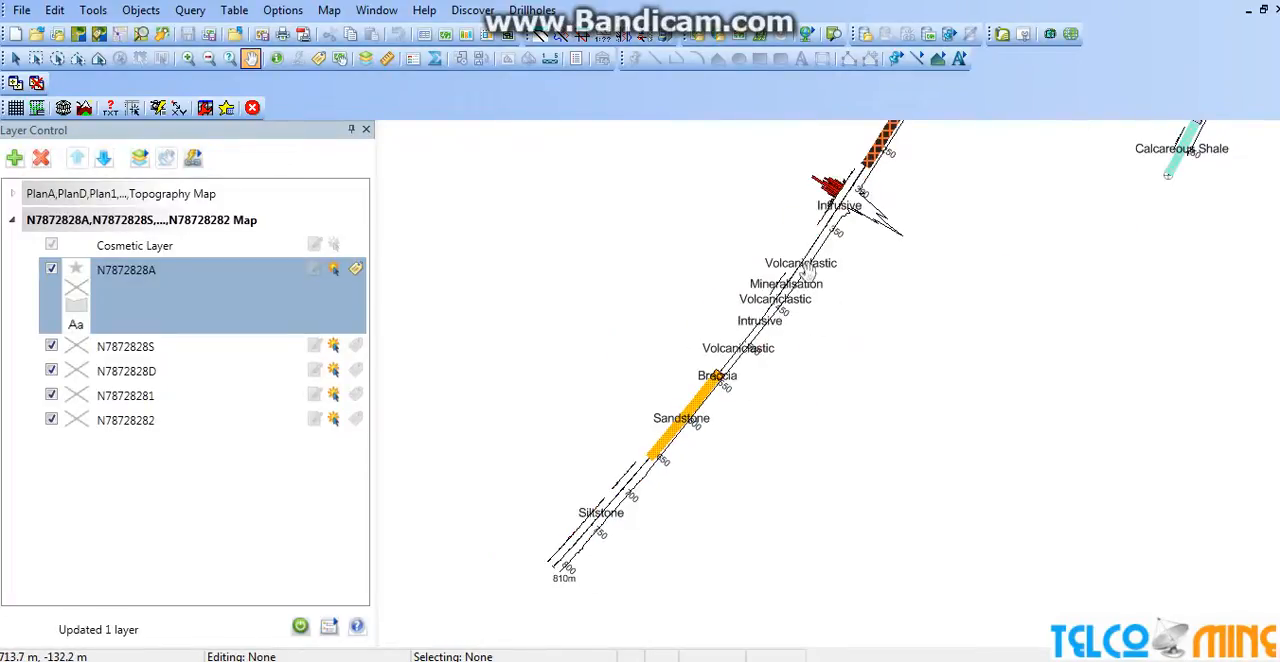
pyautogui.moveTo(906, 332); pyautogui.dragTo(888, 449)
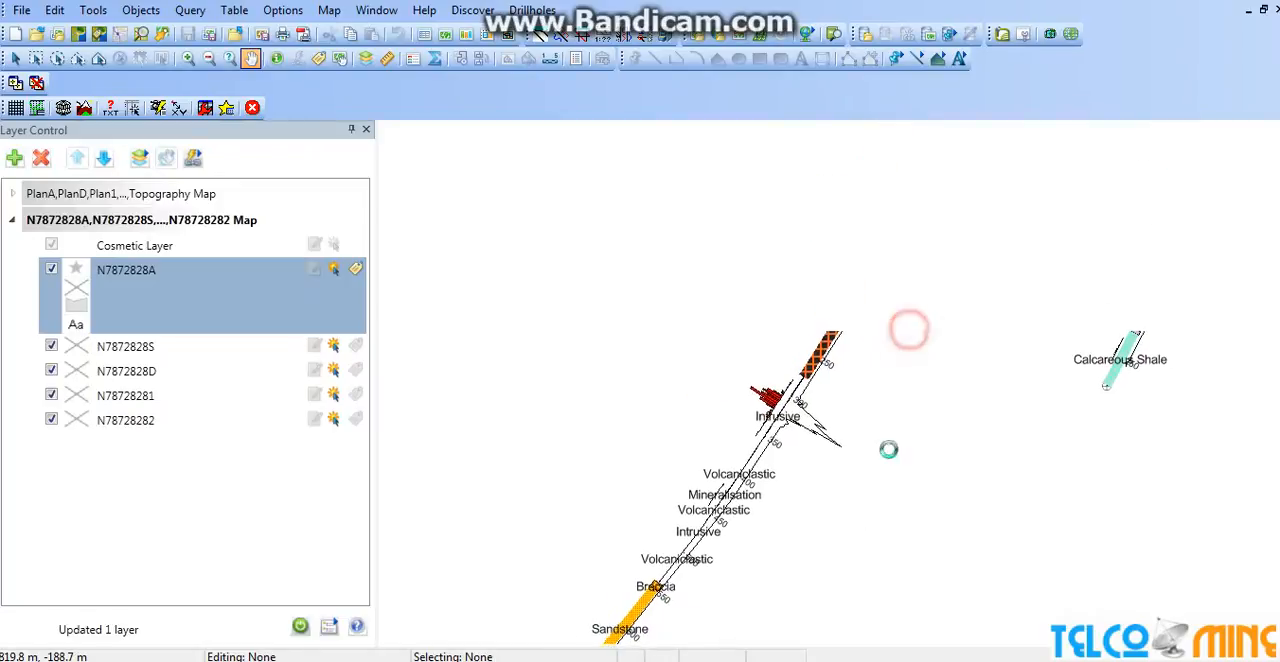
pyautogui.moveTo(909, 394); pyautogui.dragTo(973, 213)
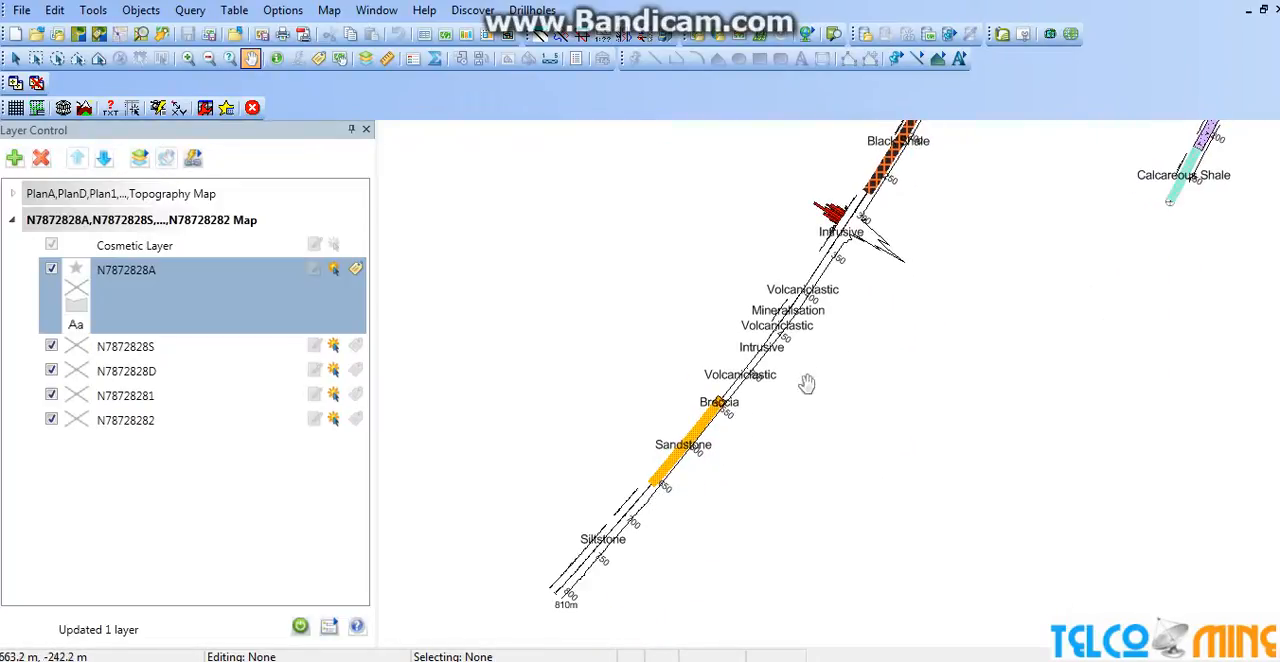
pyautogui.moveTo(995, 262); pyautogui.dragTo(883, 426)
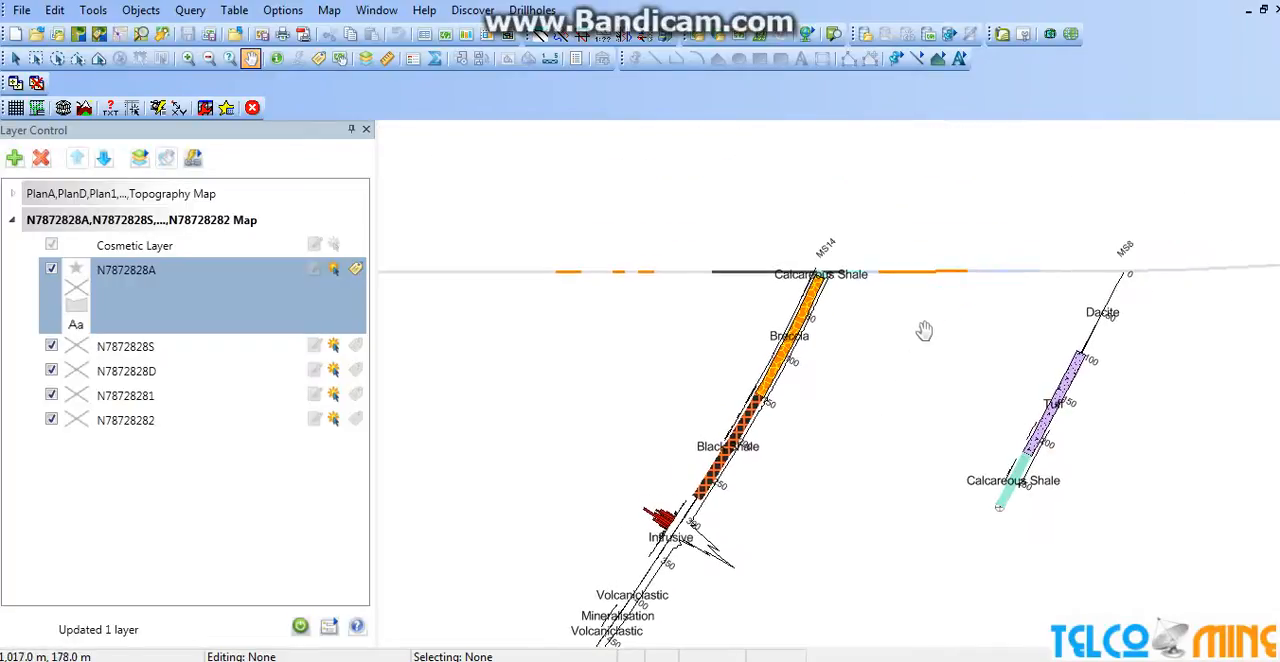
pyautogui.moveTo(903, 377); pyautogui.dragTo(1080, 327)
pyautogui.moveTo(614, 391); pyautogui.dragTo(620, 328)
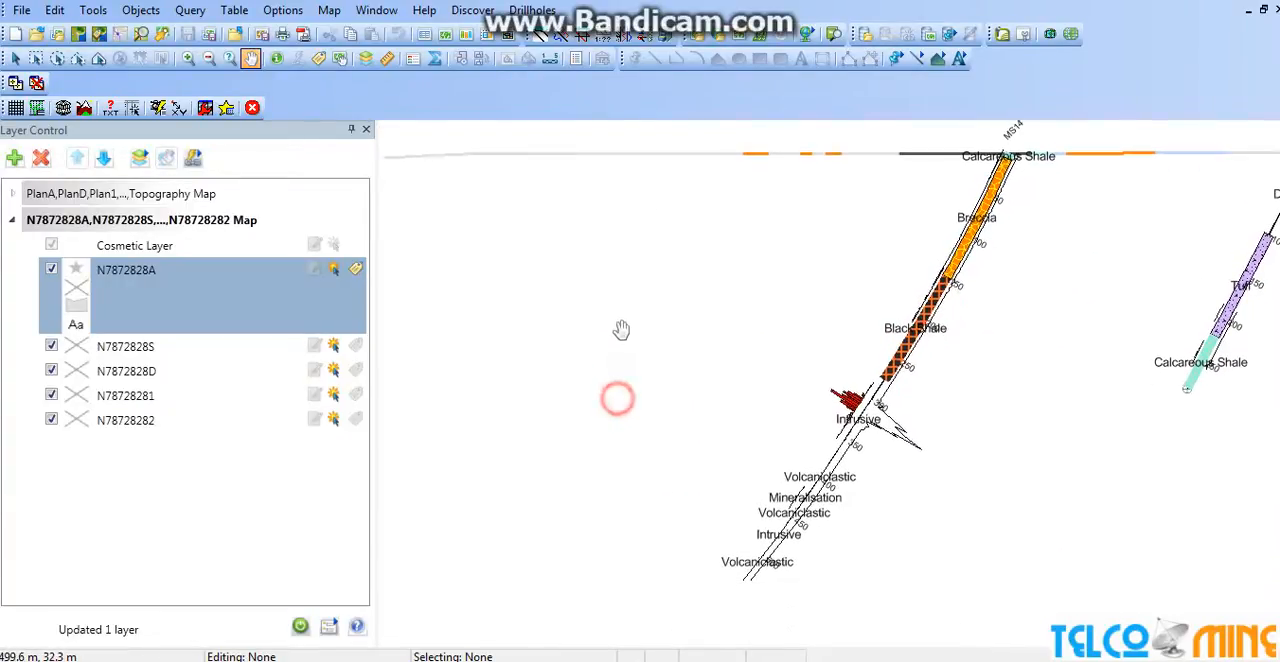
pyautogui.click(532, 10)
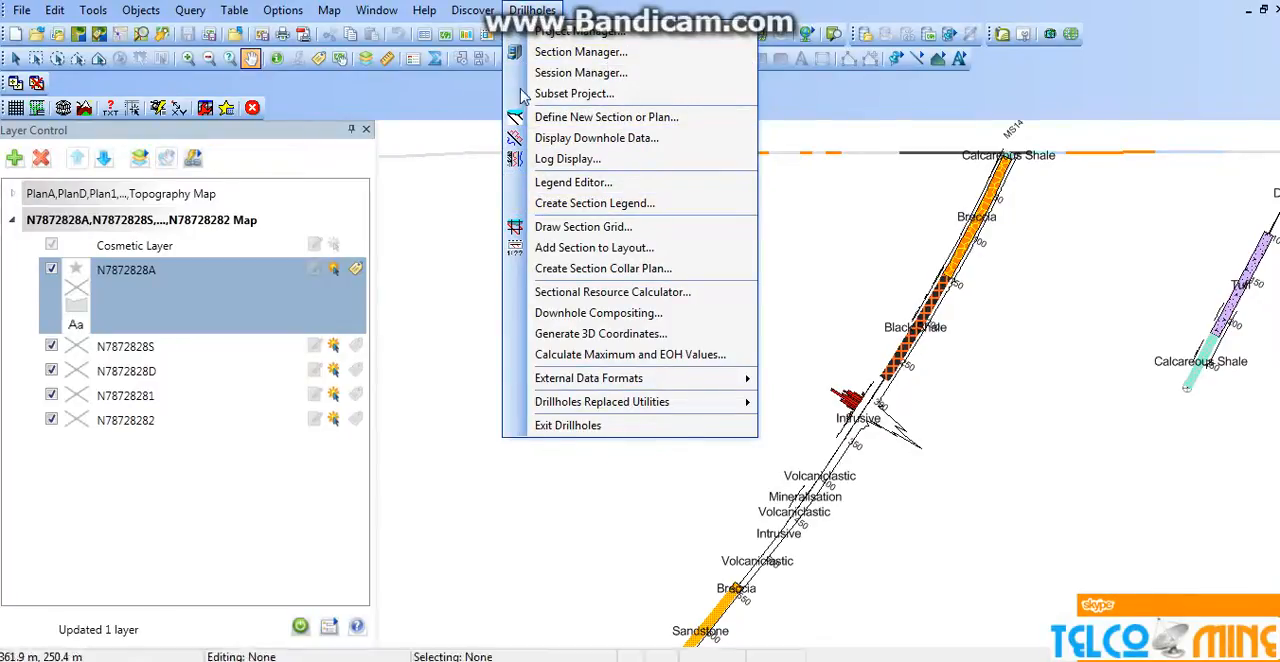
pyautogui.moveTo(471, 12)
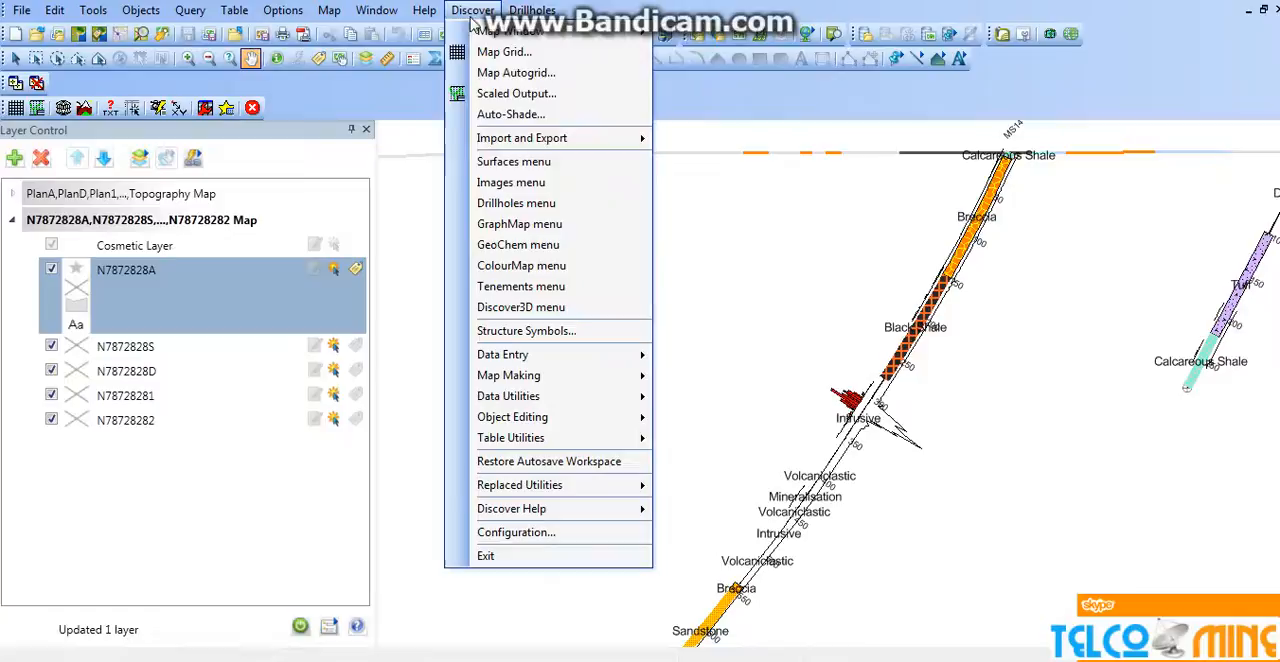
pyautogui.rightClick(732, 275)
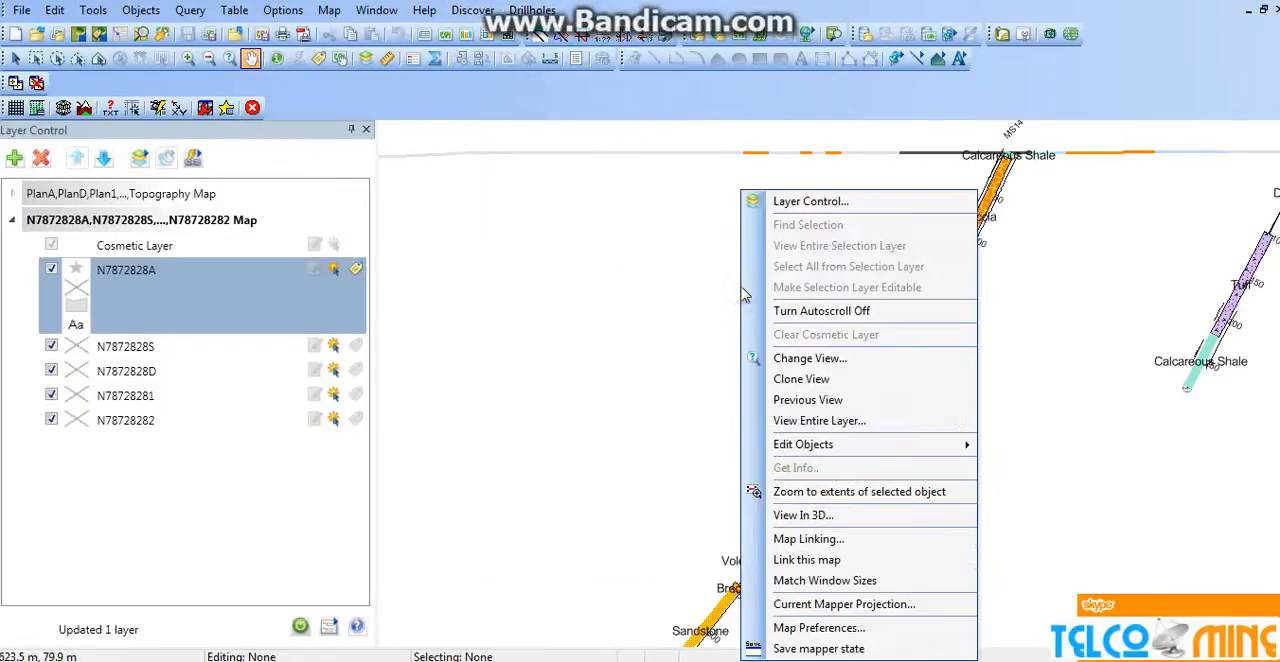
pyautogui.click(824, 514)
pyautogui.click(781, 401)
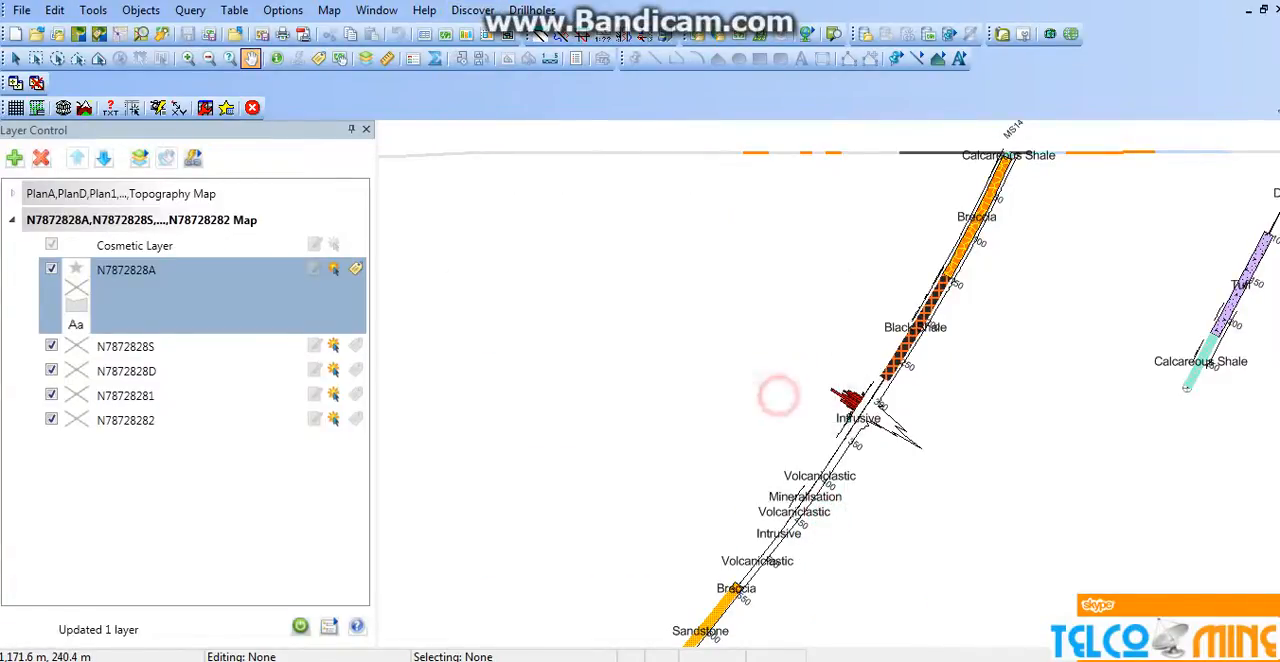
# Restore the section map to a floating window and enlarge it to fill the map workspace.
pyautogui.click(1264, 9)
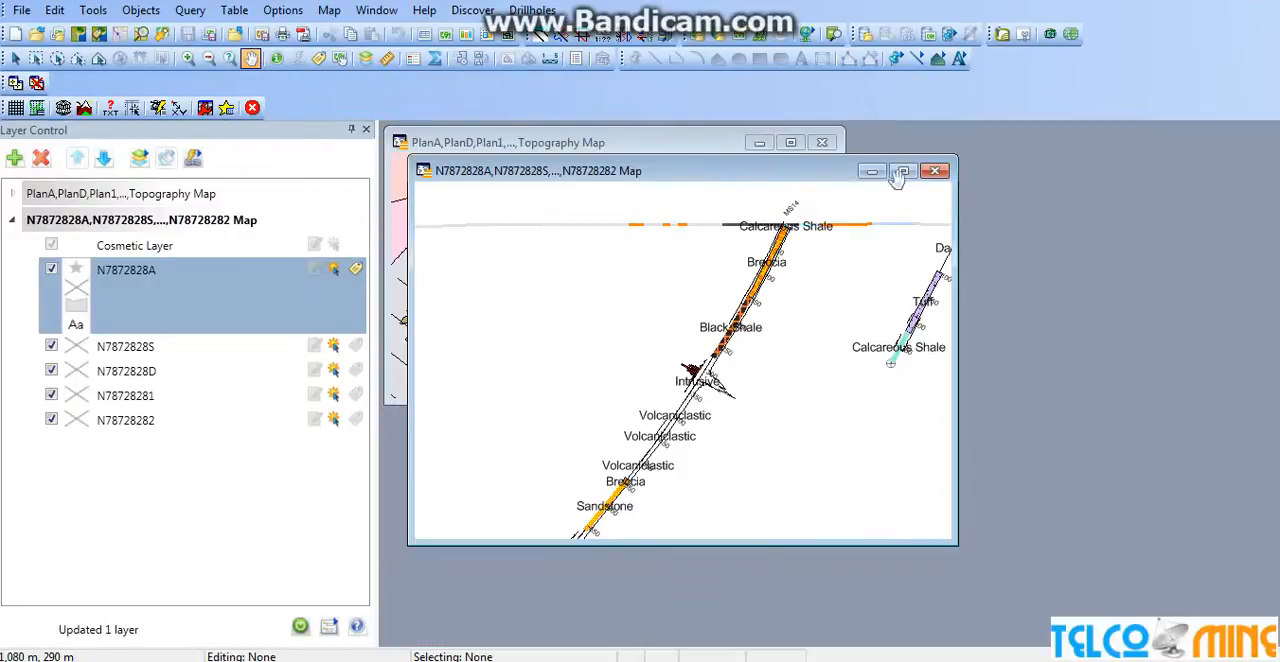
pyautogui.moveTo(951, 541); pyautogui.dragTo(1278, 600)
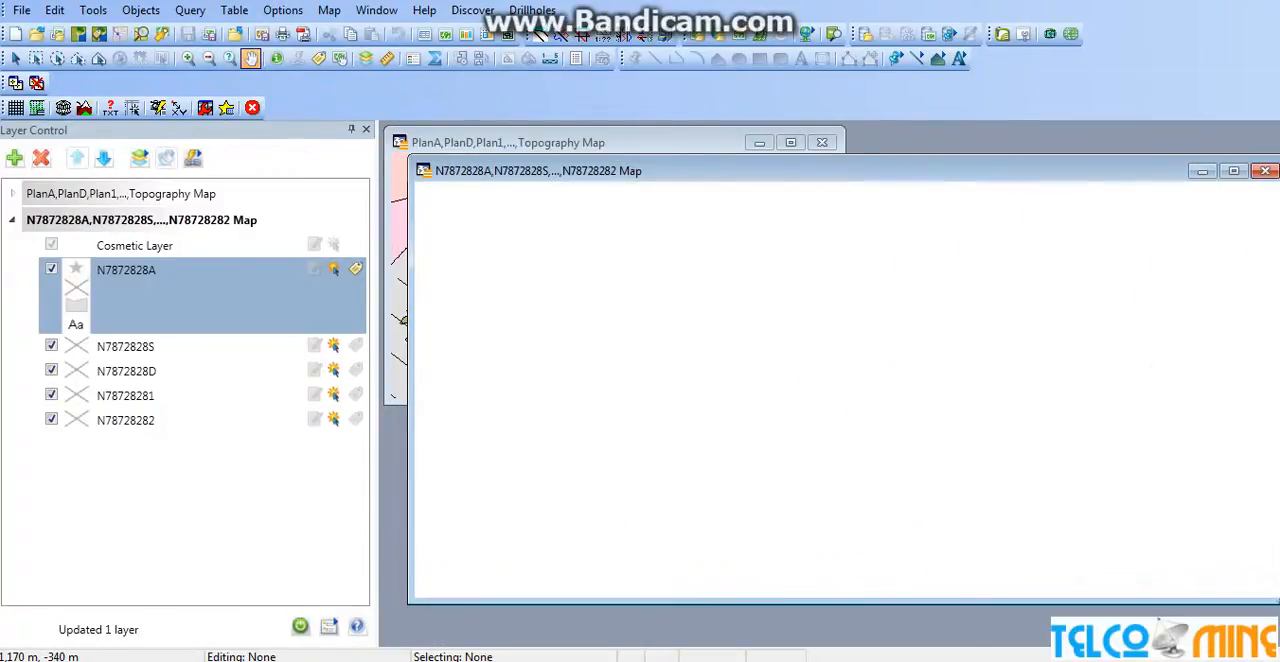
pyautogui.click(937, 158)
pyautogui.moveTo(937, 158); pyautogui.dragTo(937, 128)
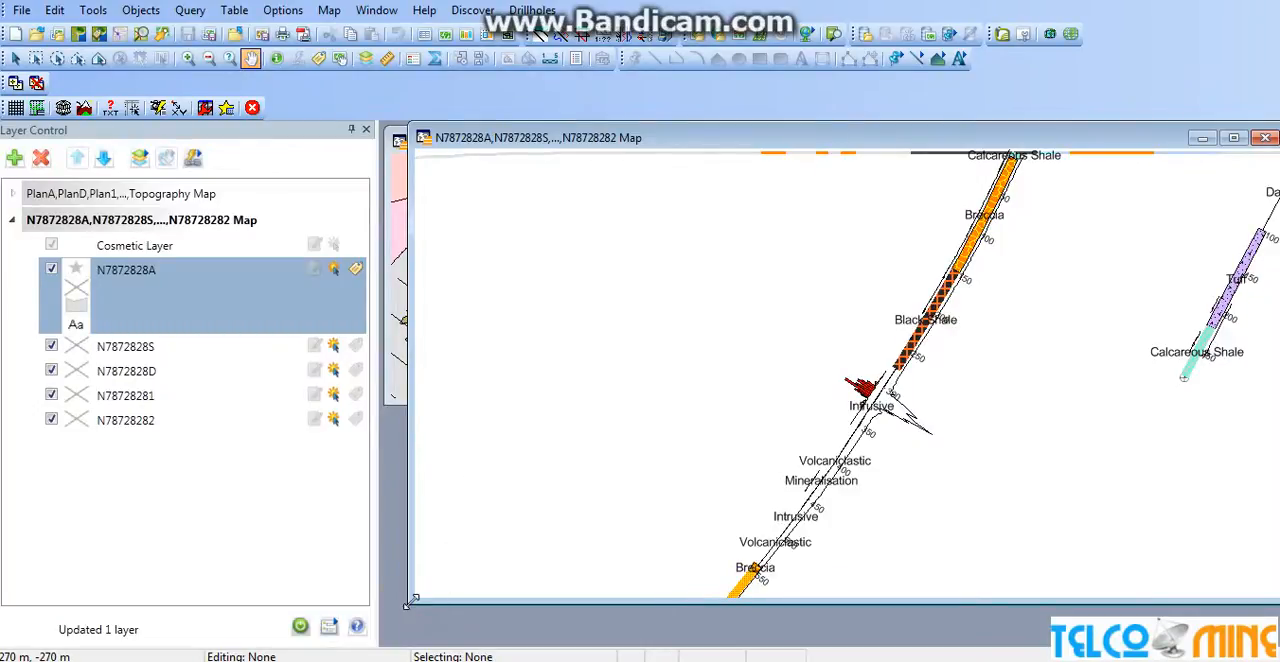
pyautogui.moveTo(410, 603); pyautogui.dragTo(380, 641)
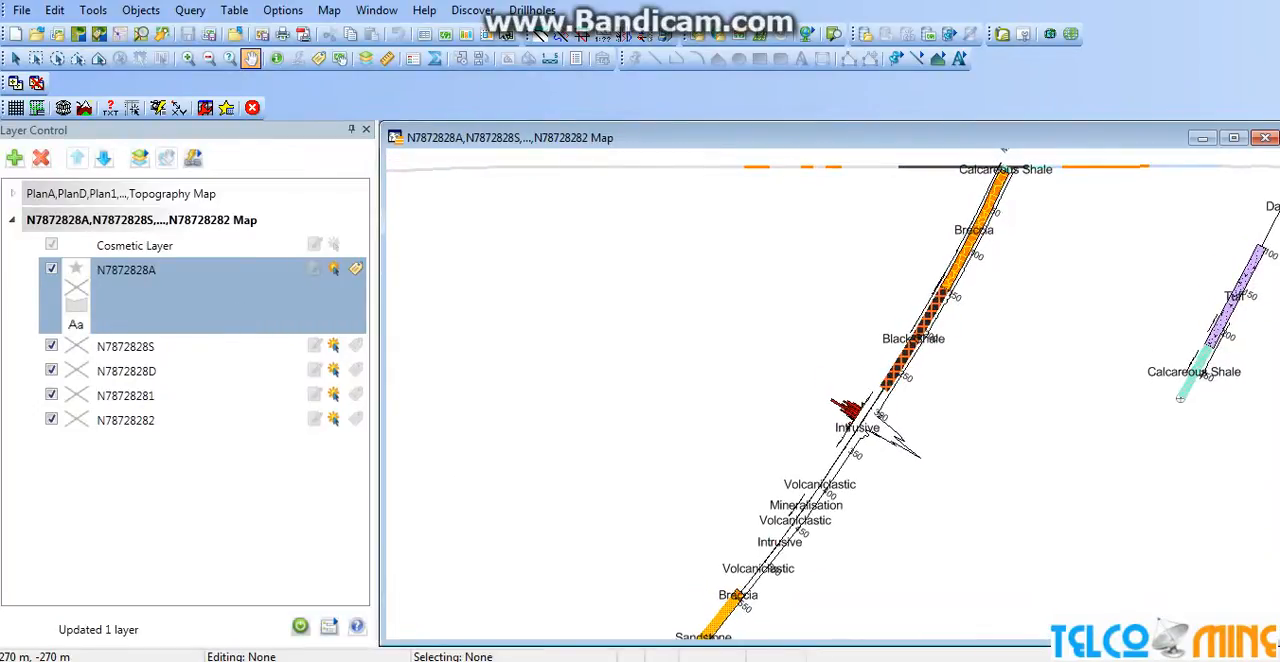
# View the section map in Discover 3D, declining recovery of the previous session.
pyautogui.rightClick(524, 245)
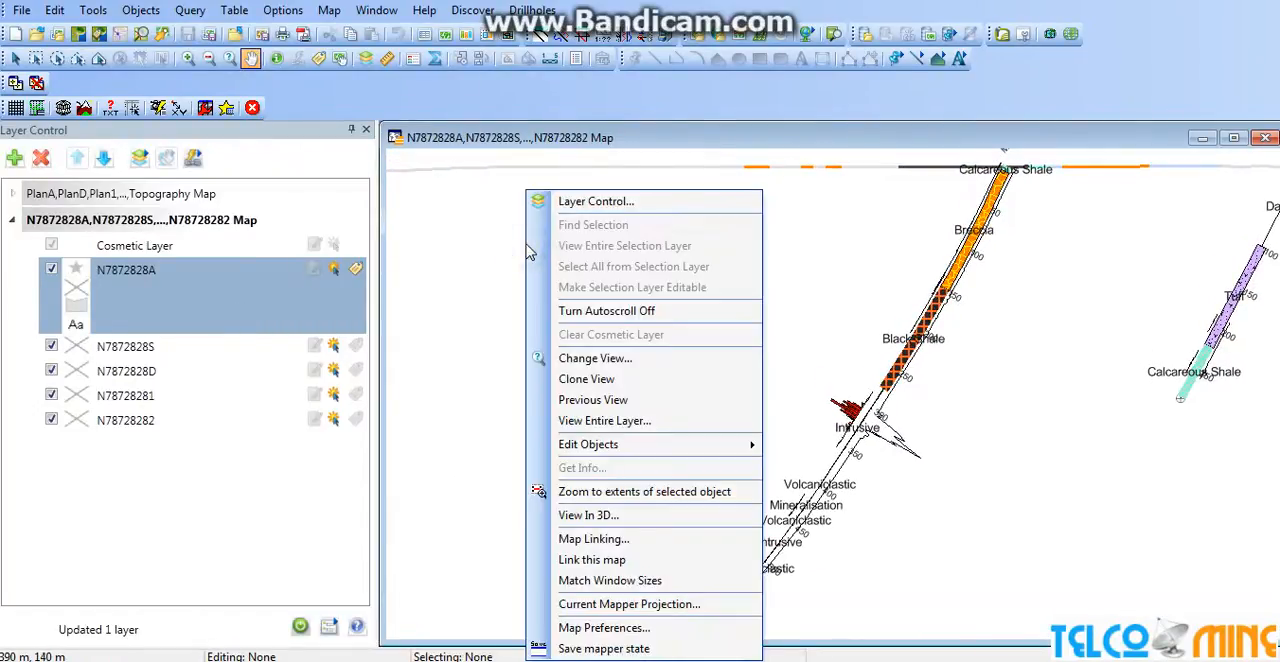
pyautogui.click(634, 512)
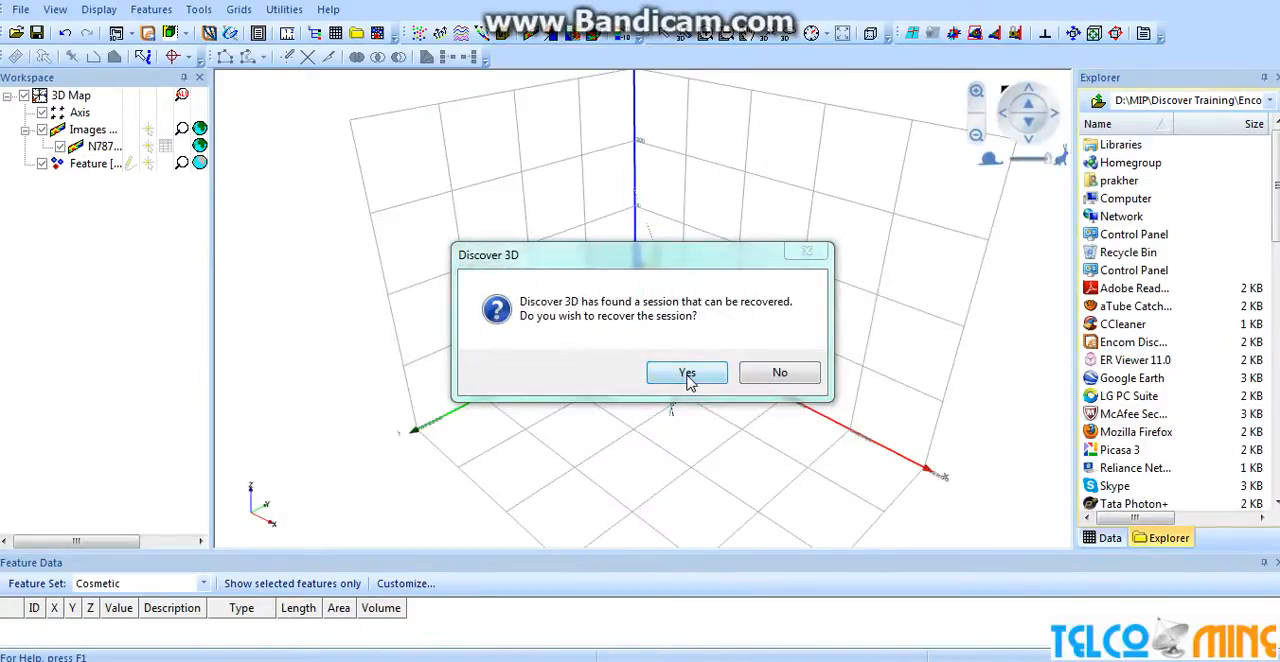
pyautogui.click(780, 375)
# Set the Z scaling of the N7872828 section image to 2 in the image transform properties.
pyautogui.click(763, 323)
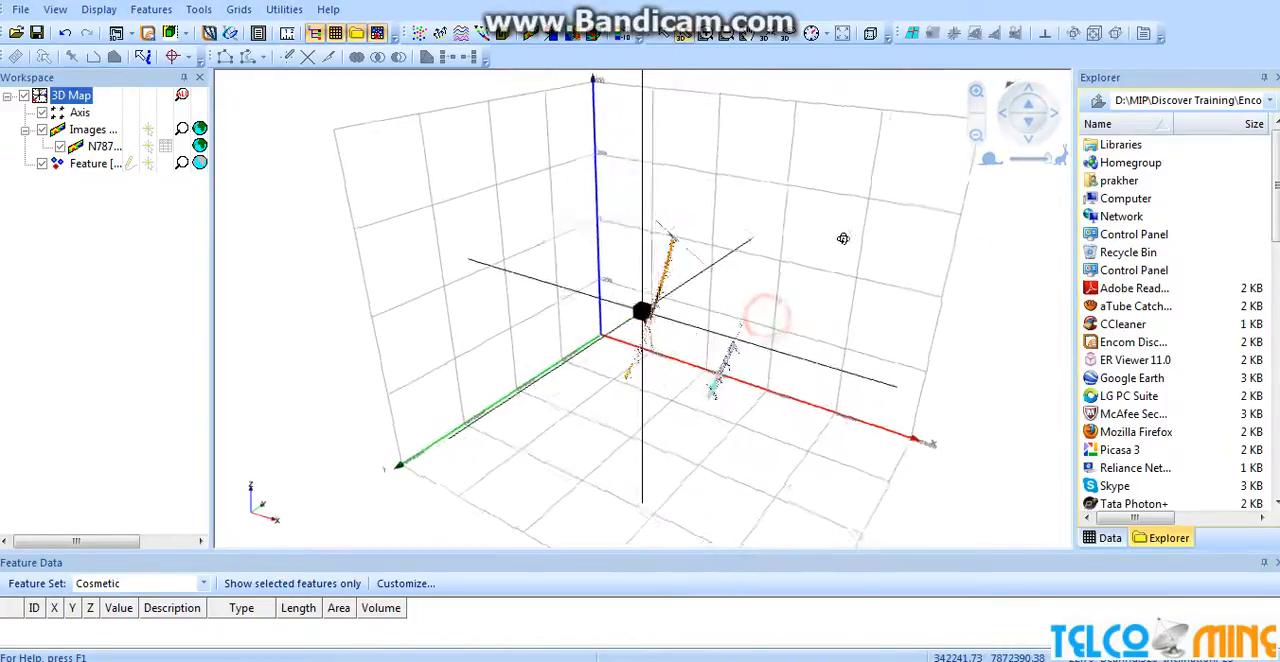
pyautogui.moveTo(835, 286); pyautogui.dragTo(760, 288)
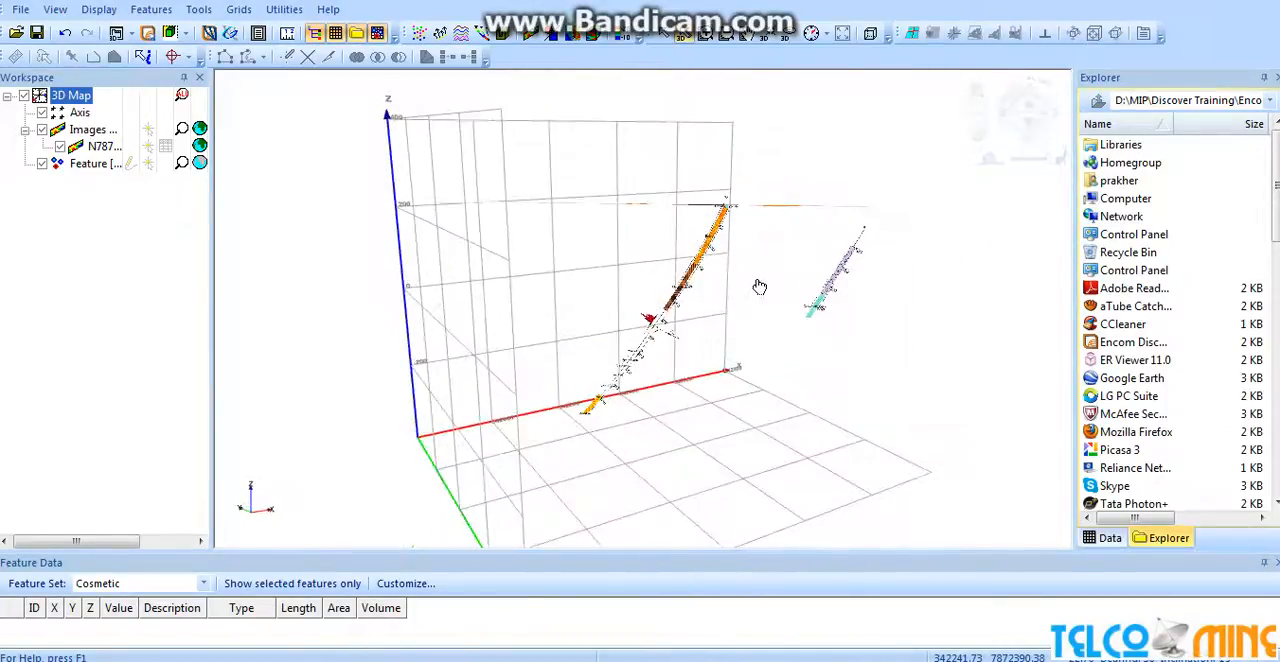
pyautogui.scroll(3, 760, 287)
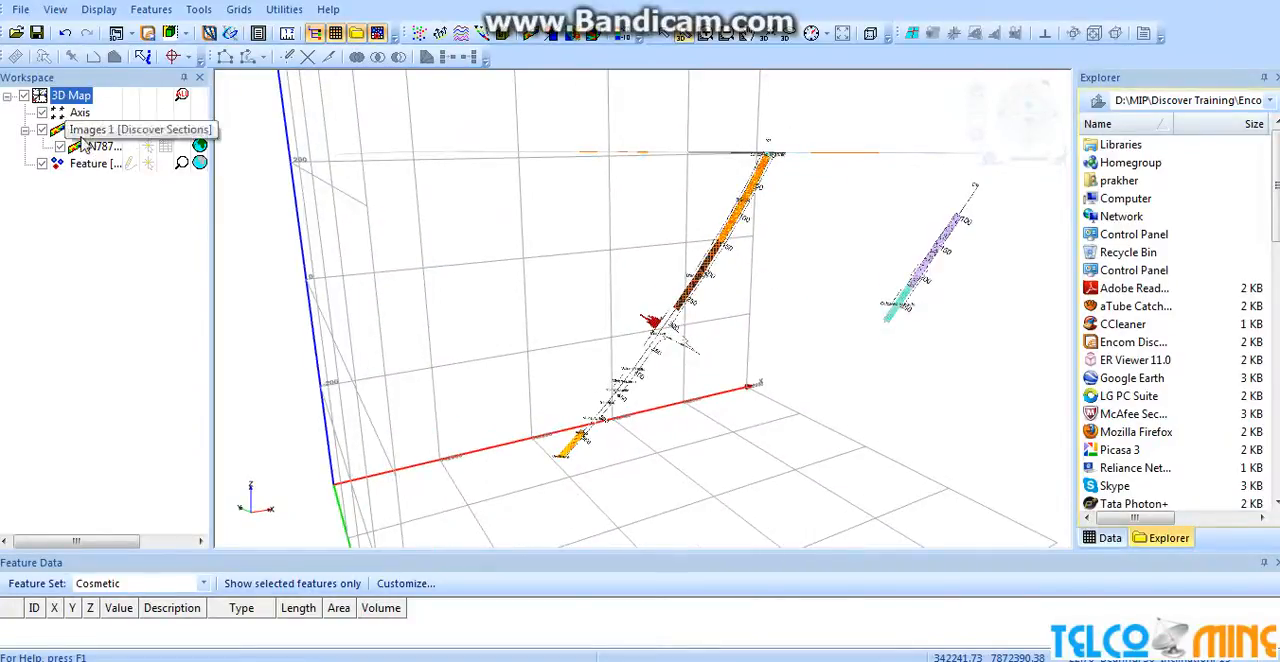
pyautogui.doubleClick(107, 148)
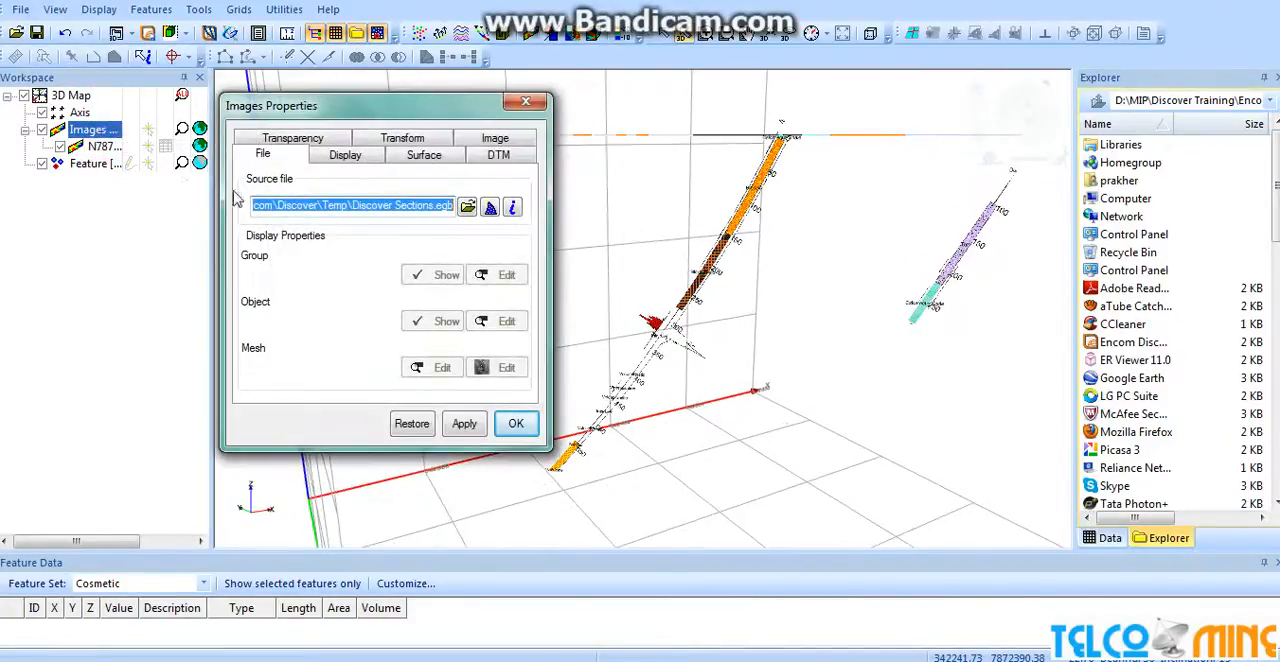
pyautogui.click(402, 137)
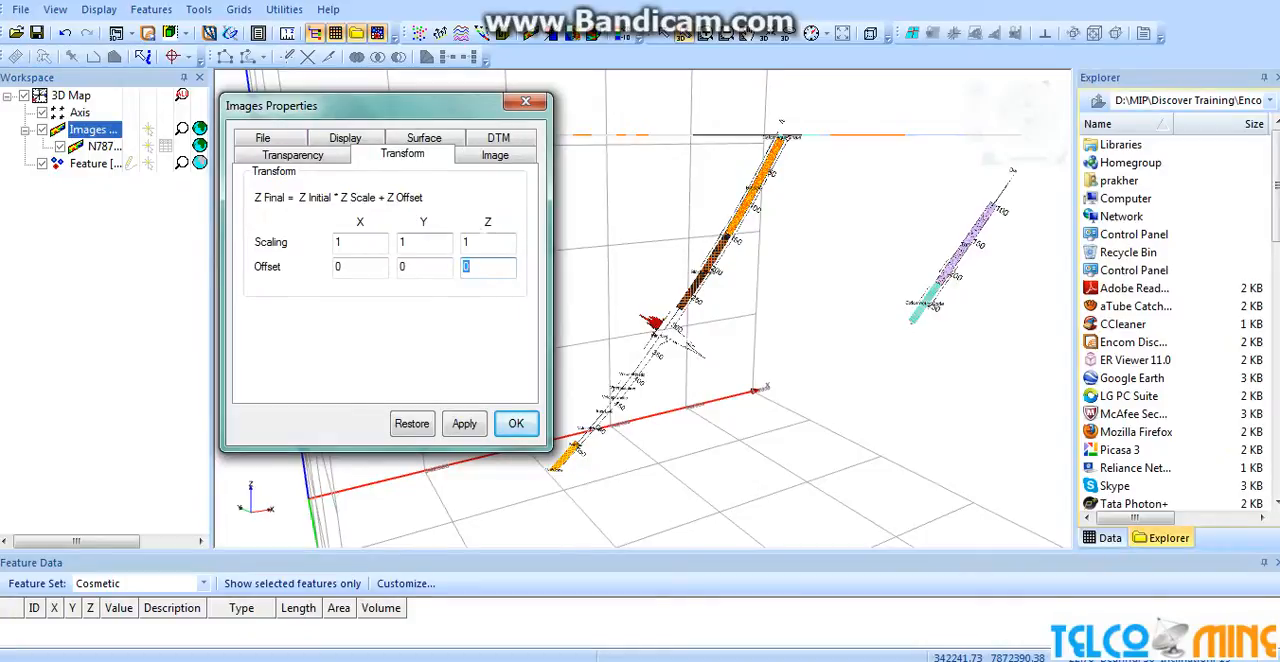
pyautogui.doubleClick(486, 240)
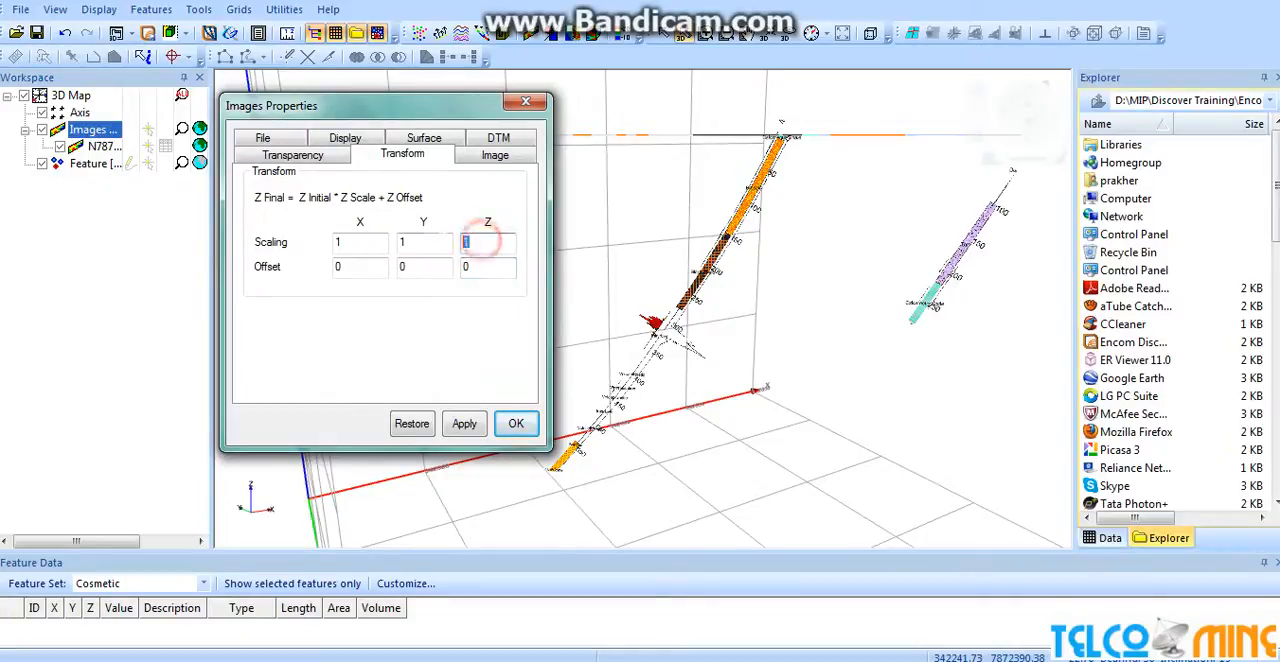
pyautogui.click(465, 425)
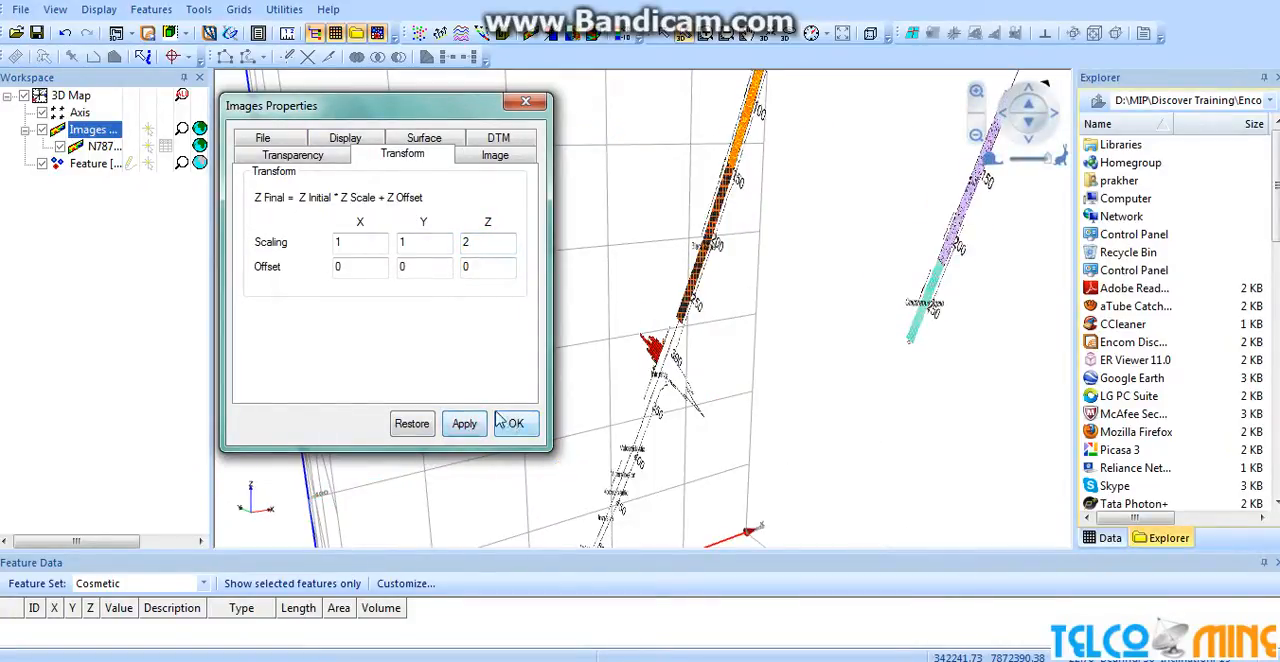
# Set the section image's Y scaling to 2, followed by its X scaling to 2.
pyautogui.doubleClick(403, 242)
pyautogui.write('2')
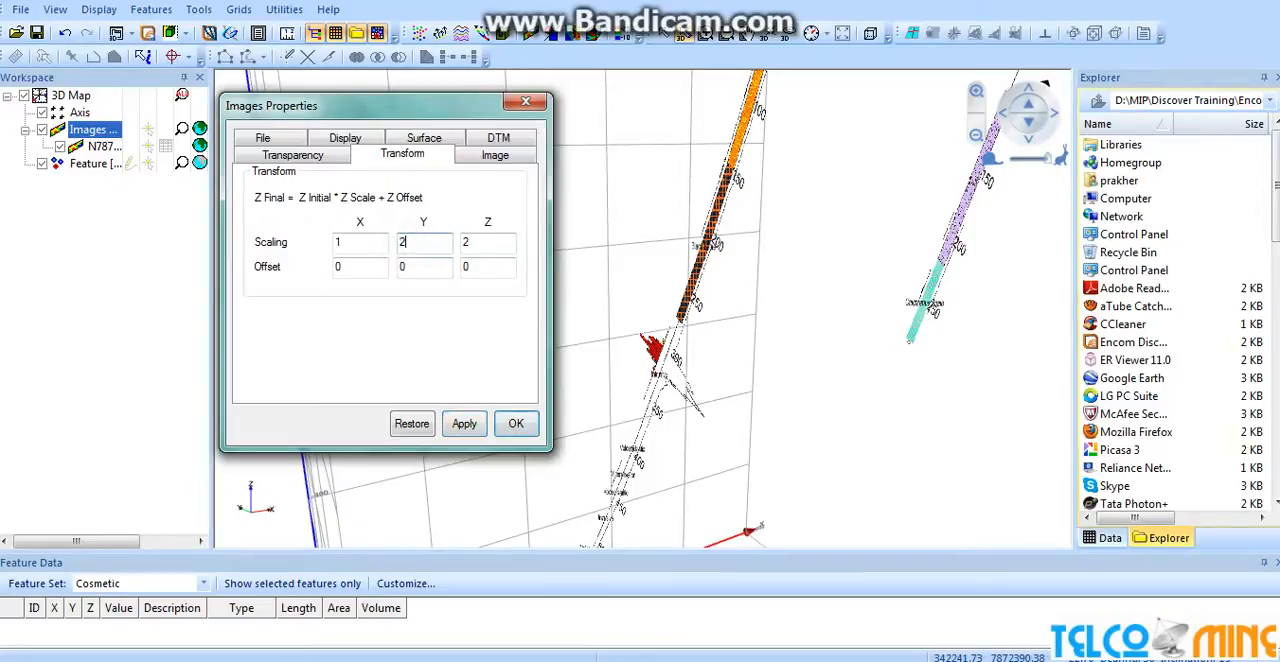
pyautogui.click(464, 424)
pyautogui.doubleClick(343, 242)
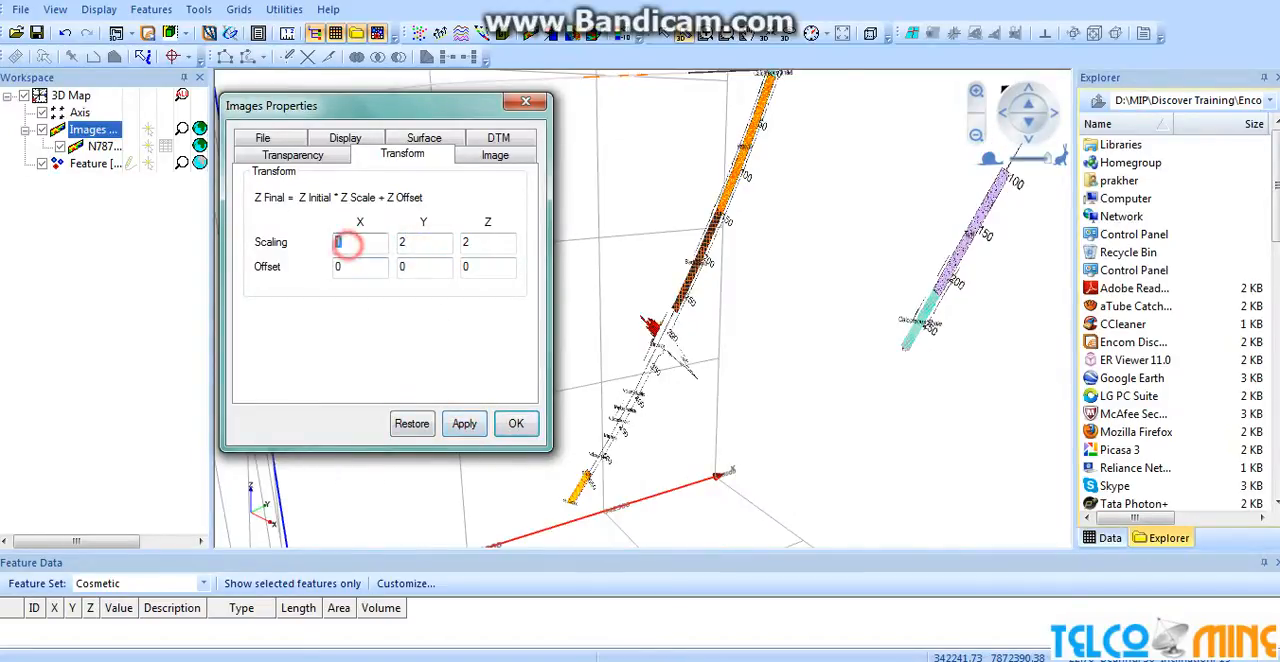
pyautogui.write('2')
pyautogui.click(457, 426)
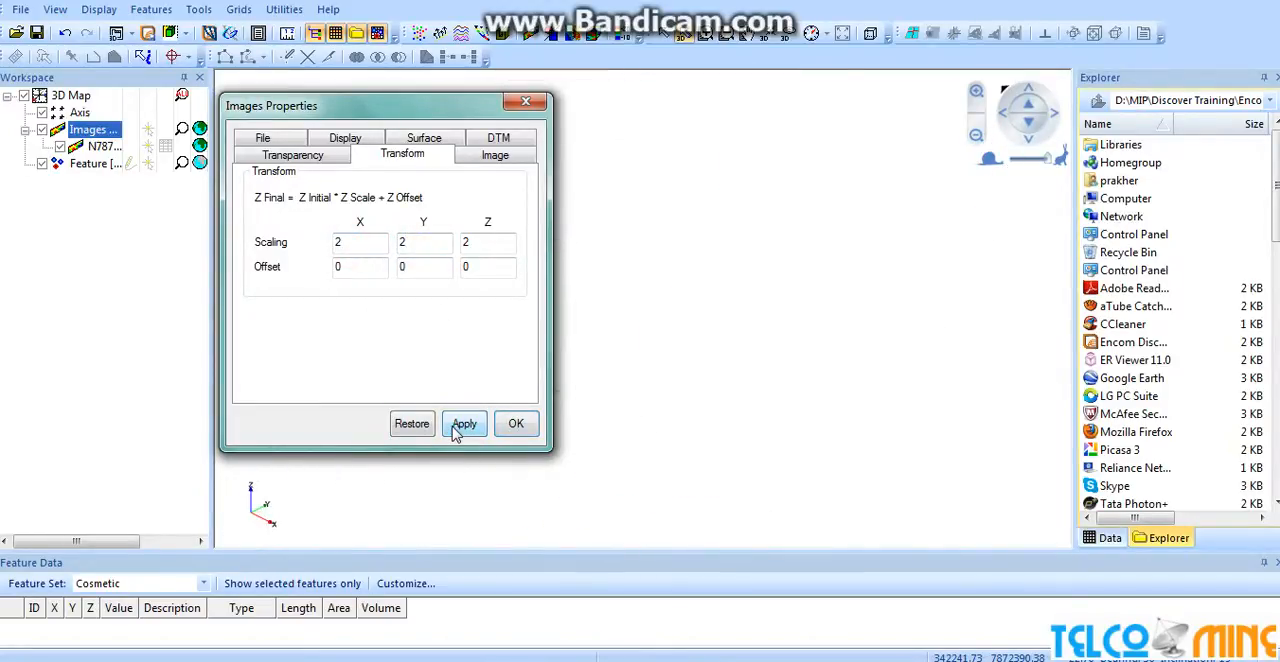
# Return the section image's X scaling to 1, accept the transform and inspect the rescaled section.
pyautogui.doubleClick(345, 242)
pyautogui.write('1')
pyautogui.click(464, 424)
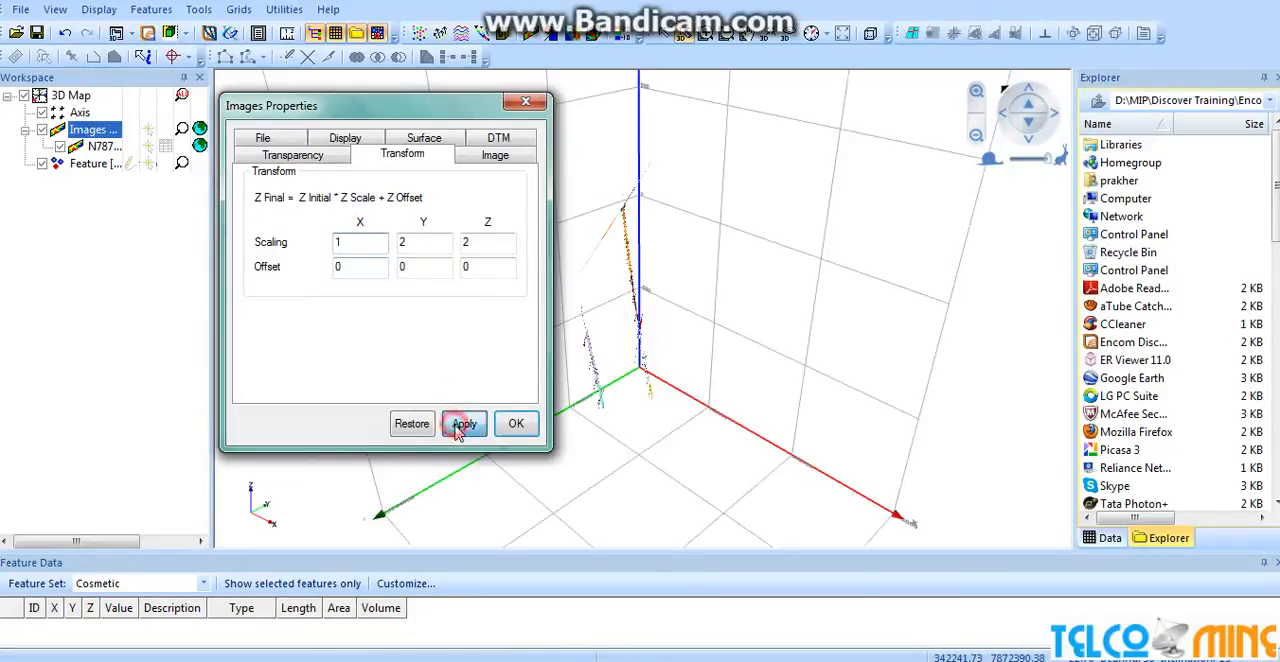
pyautogui.click(516, 422)
pyautogui.moveTo(680, 380); pyautogui.dragTo(911, 305)
pyautogui.scroll(4, 786, 332)
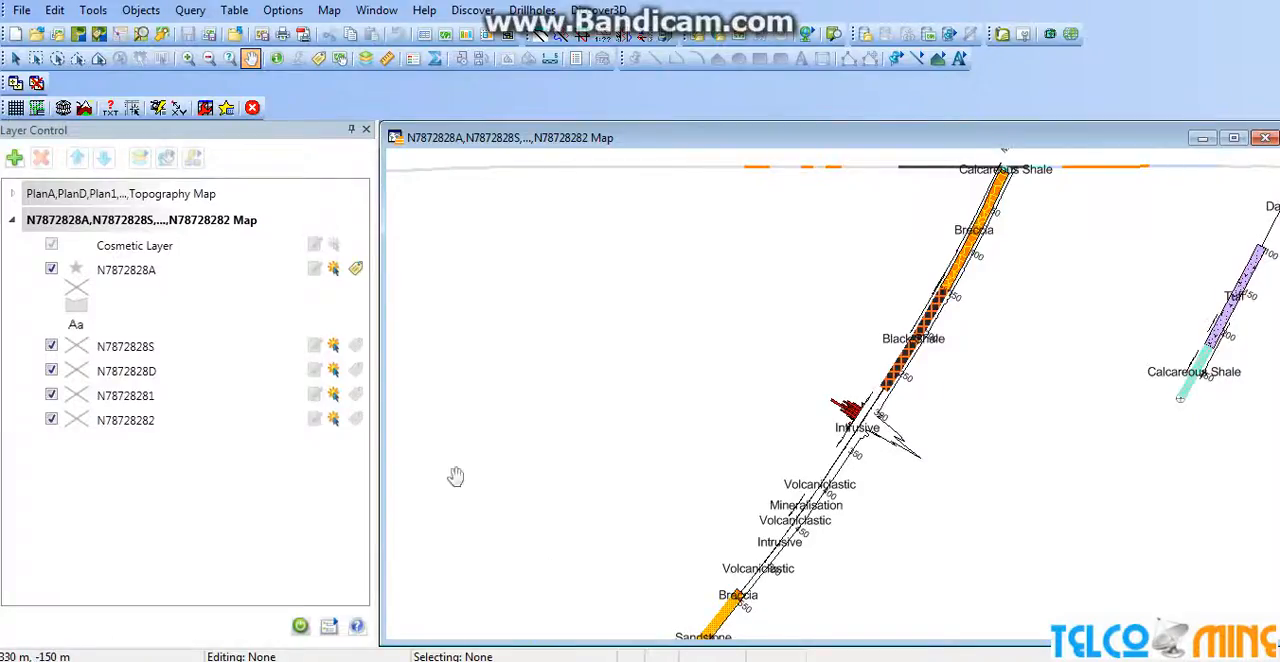
# Display all available project drillholes in Discover 3D, loading the entire dataset.
pyautogui.click(598, 10)
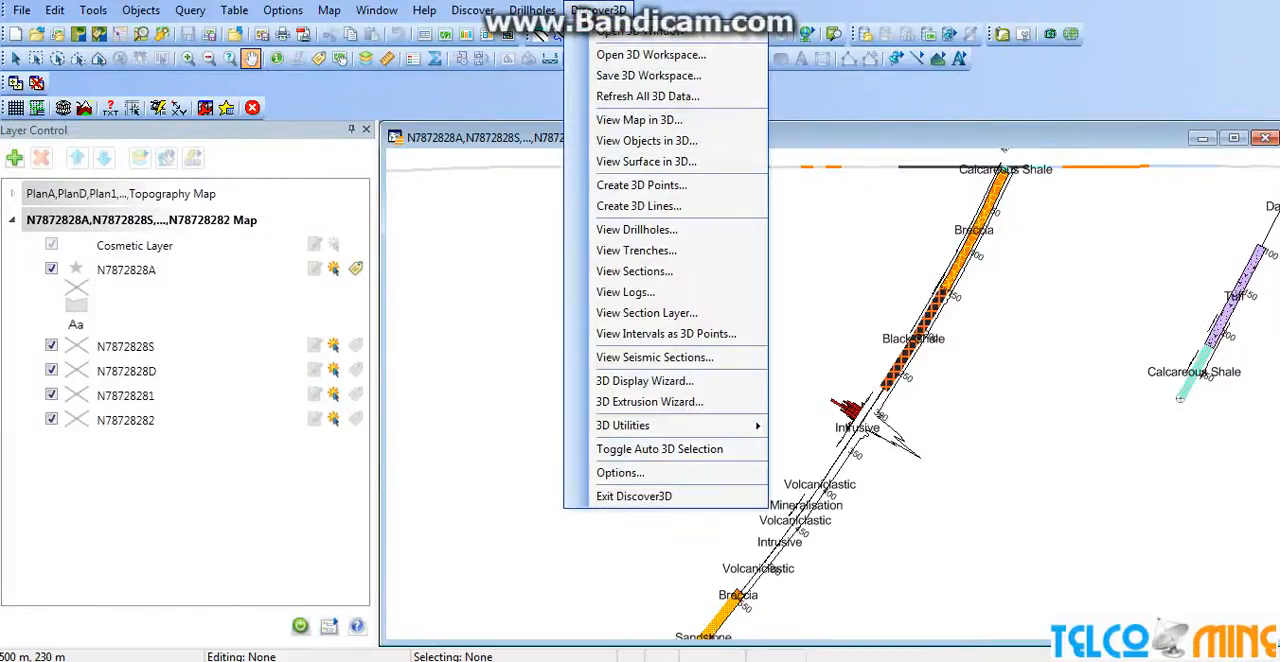
pyautogui.click(674, 236)
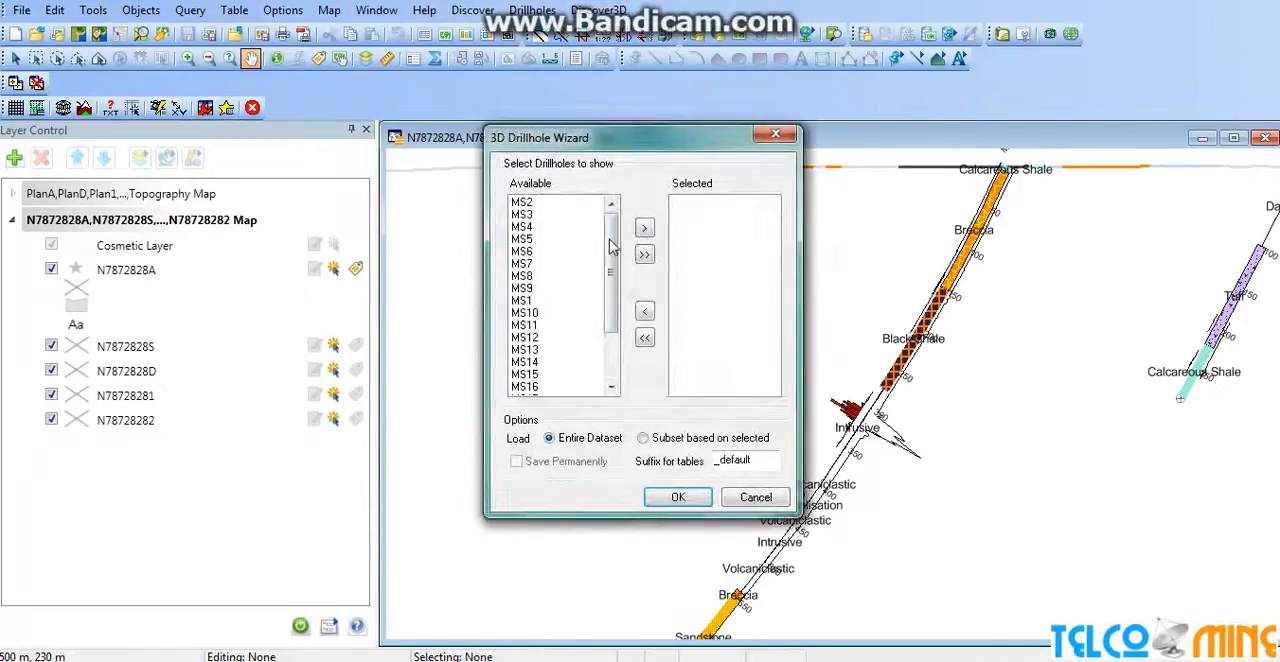
pyautogui.click(644, 255)
pyautogui.click(678, 498)
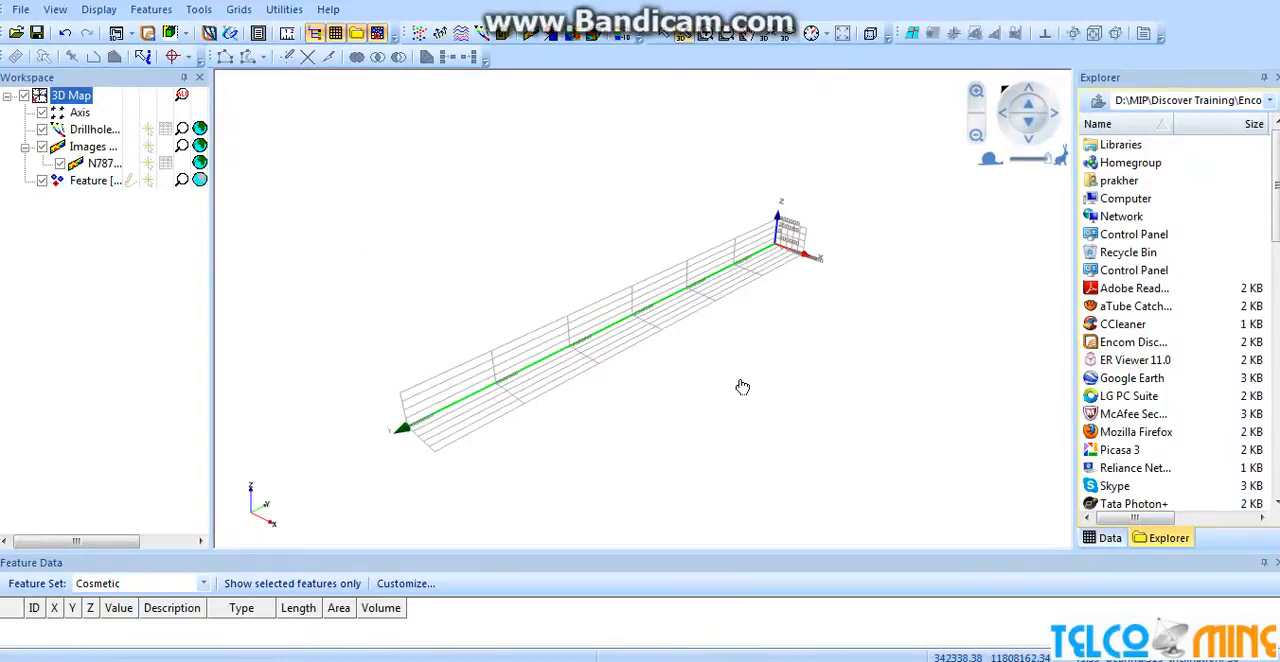
pyautogui.moveTo(743, 387); pyautogui.dragTo(711, 275)
pyautogui.scroll(3, 711, 275)
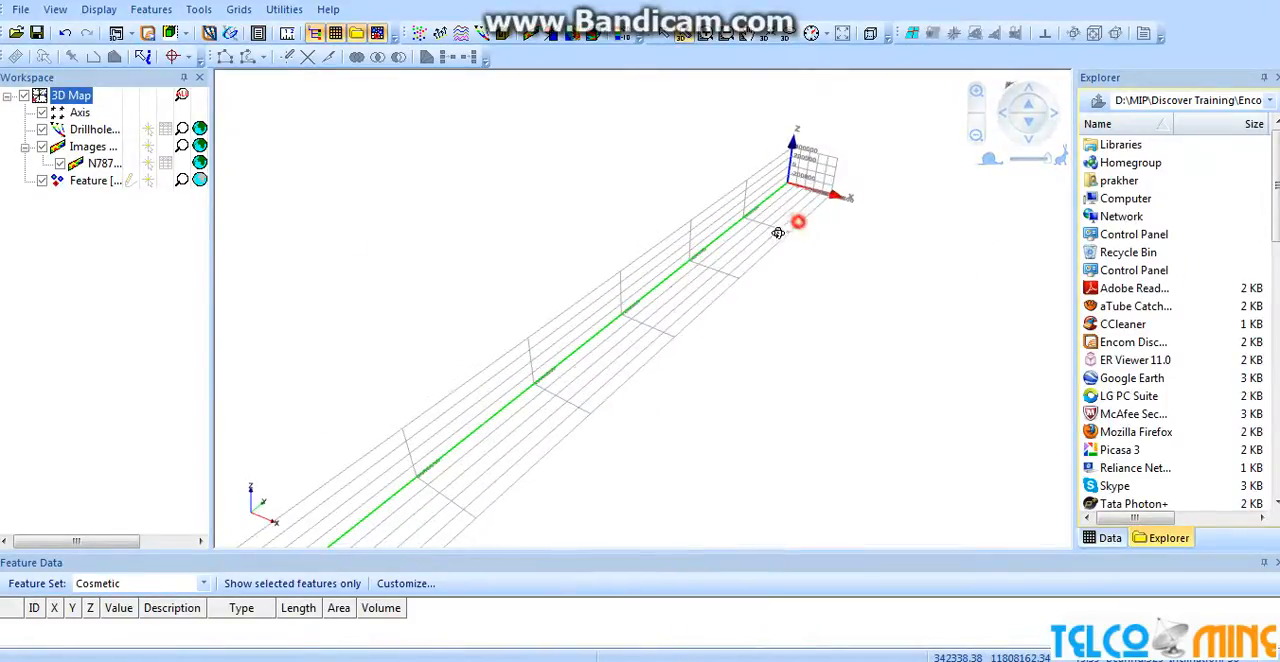
# Close everything in the Discover 3D session without saving it.
pyautogui.moveTo(796, 221); pyautogui.dragTo(764, 214)
pyautogui.click(20, 9)
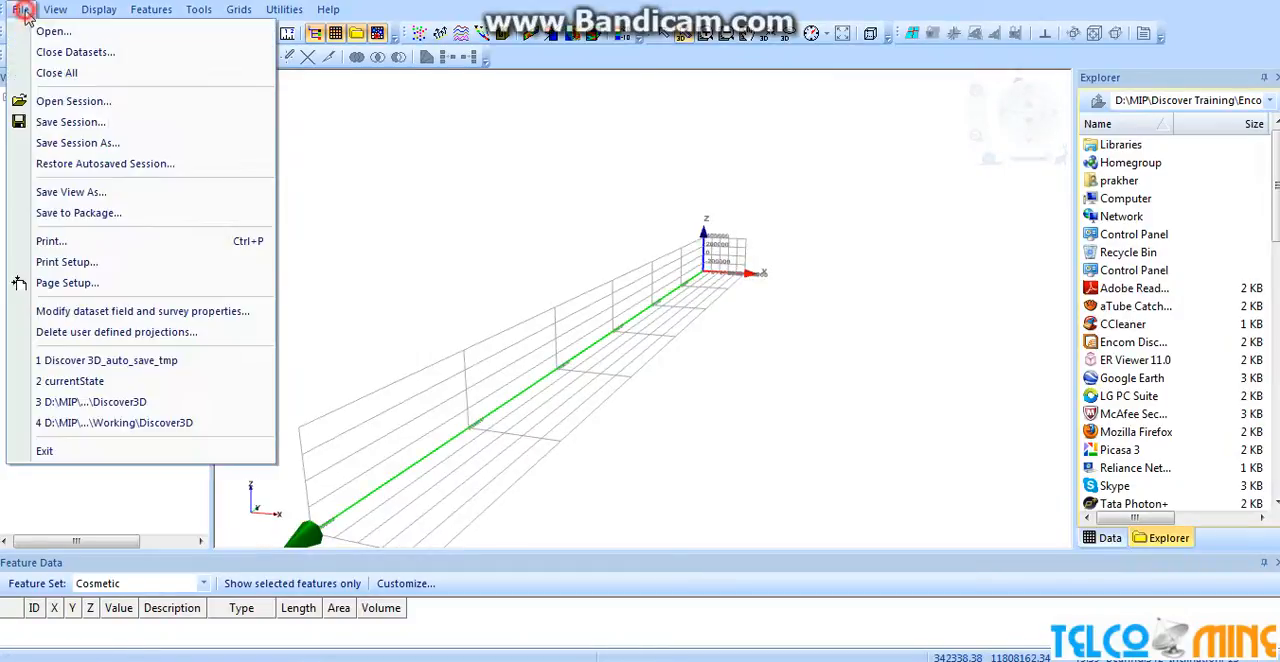
pyautogui.click(63, 76)
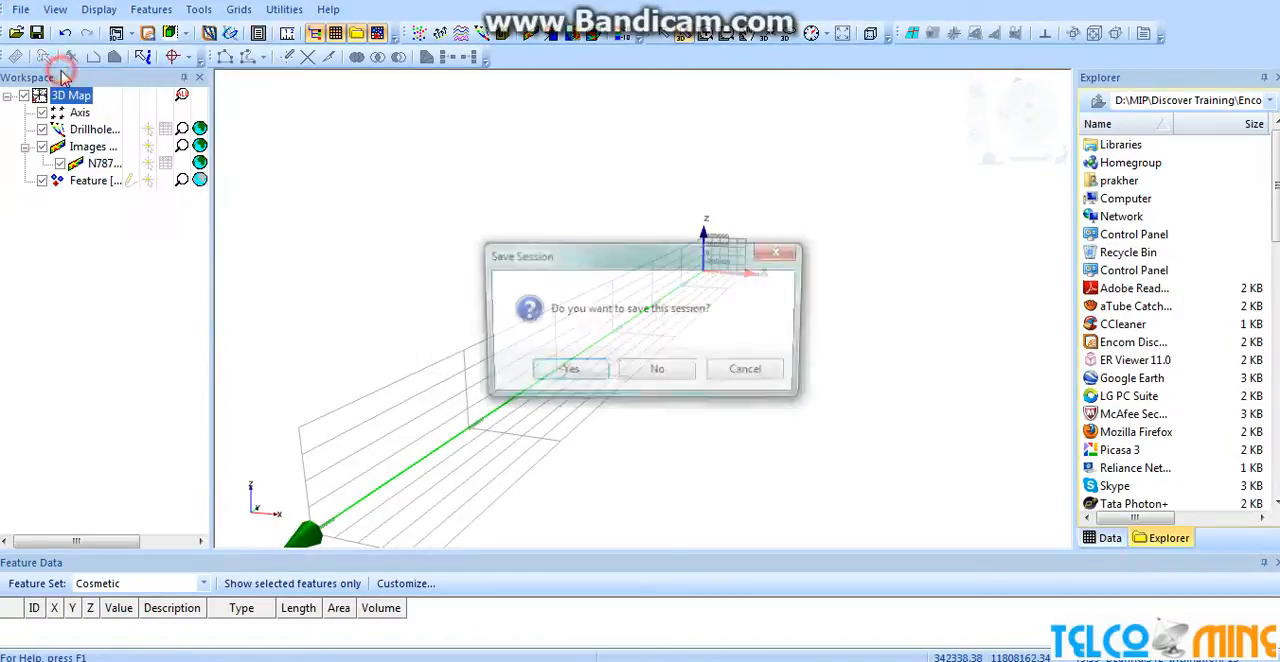
pyautogui.click(655, 374)
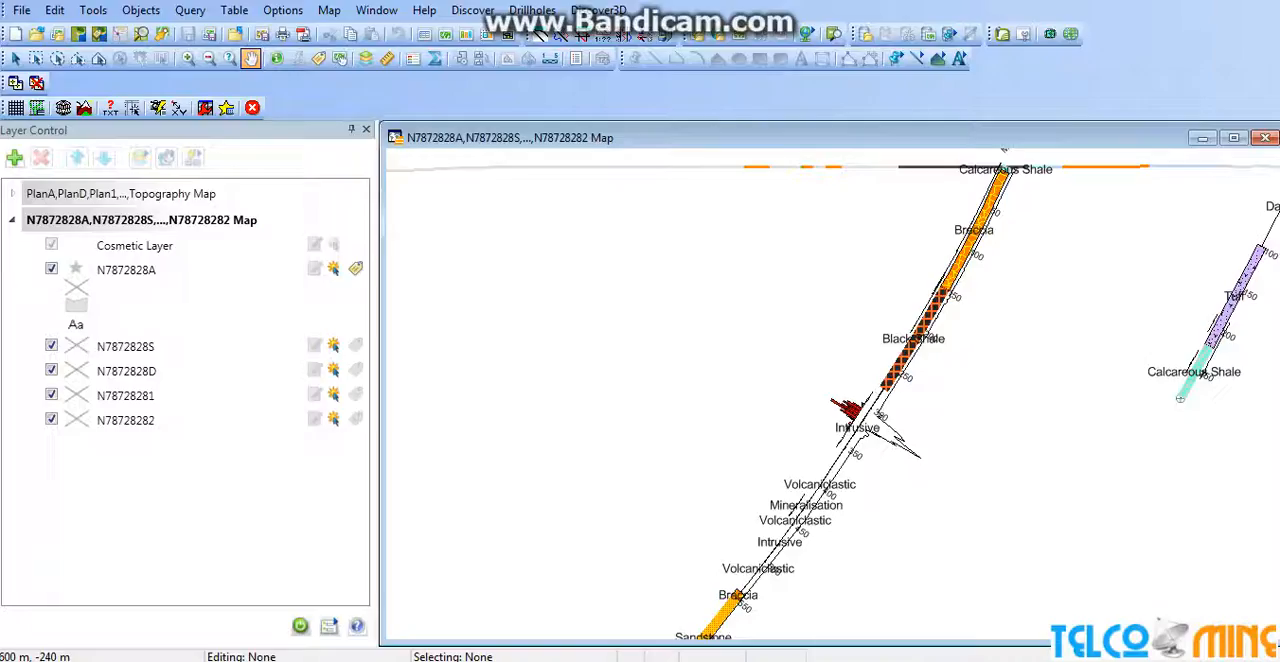
# Load all project drillholes into the emptied Discover 3D session using the entire dataset, and view them there.
pyautogui.click(598, 10)
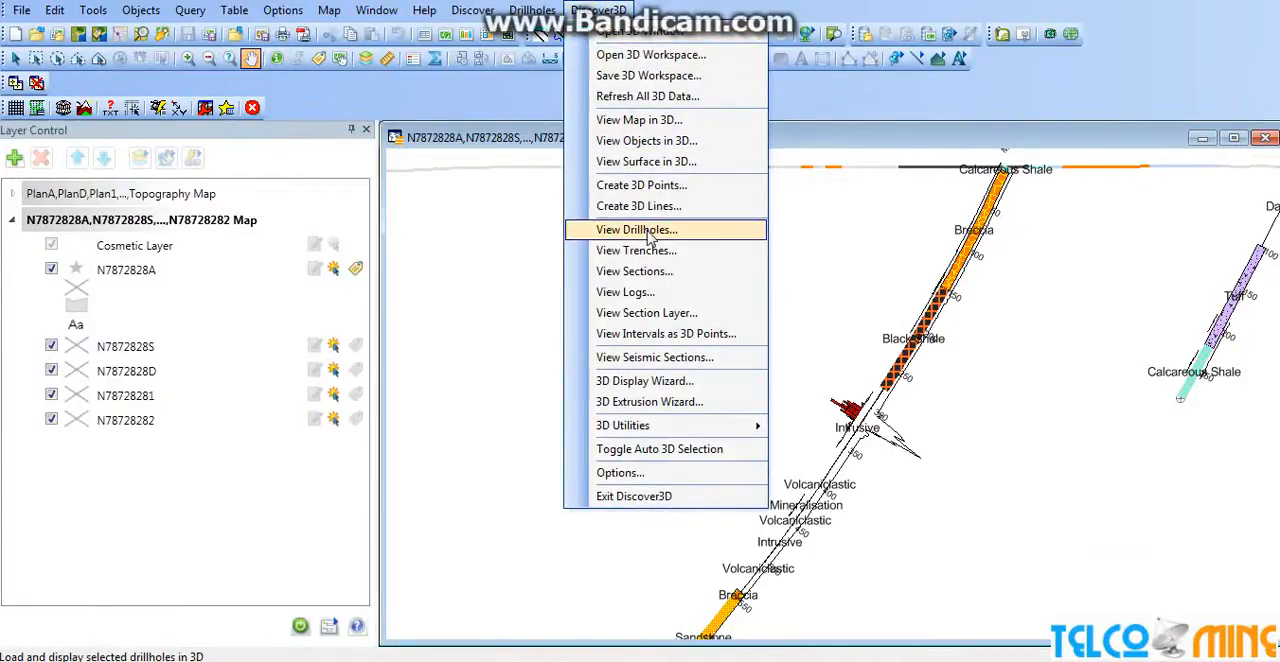
pyautogui.click(650, 232)
pyautogui.click(644, 255)
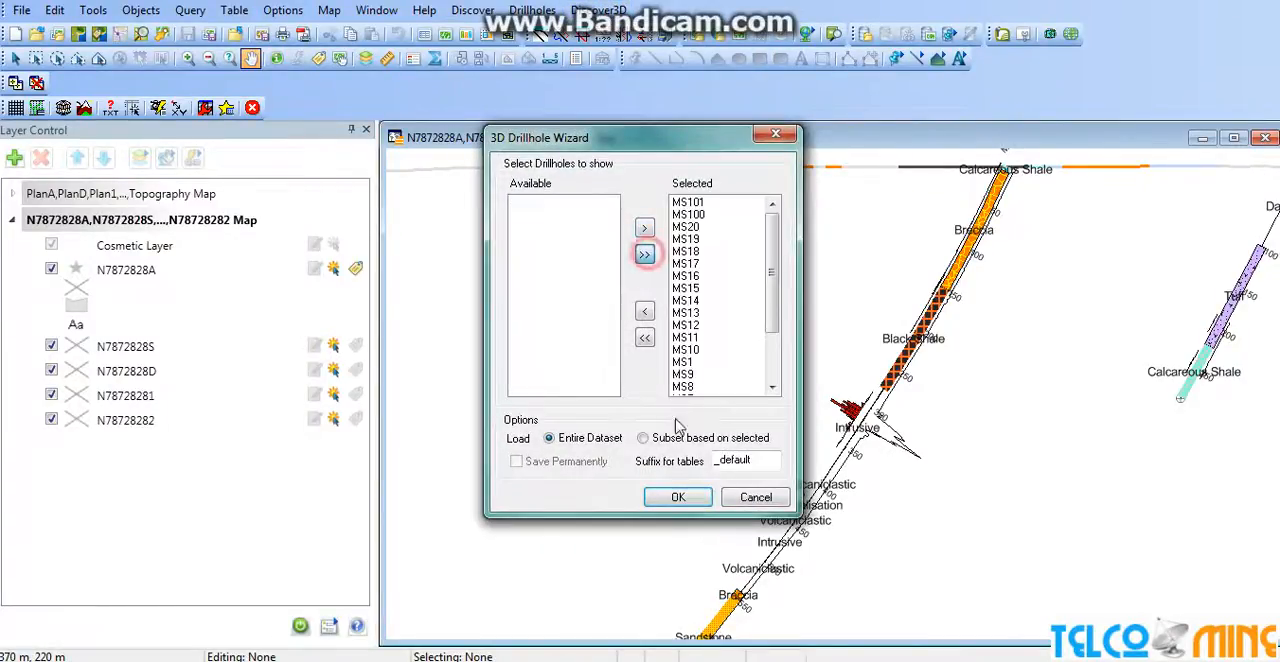
pyautogui.click(678, 497)
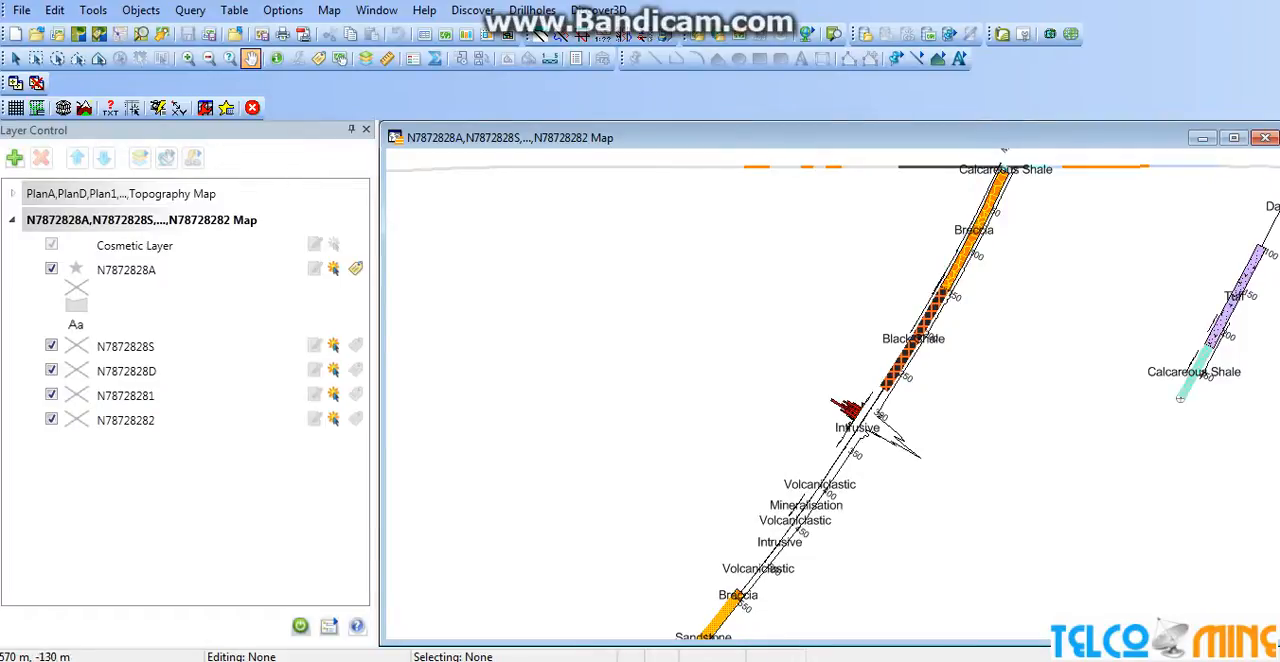
pyautogui.hotkey('alt', 'Tab')
pyautogui.moveTo(766, 257); pyautogui.dragTo(426, 226)
# Set the drillholes' 3D Tube thickness to 20 and turn on constant colour.
pyautogui.doubleClick(100, 147)
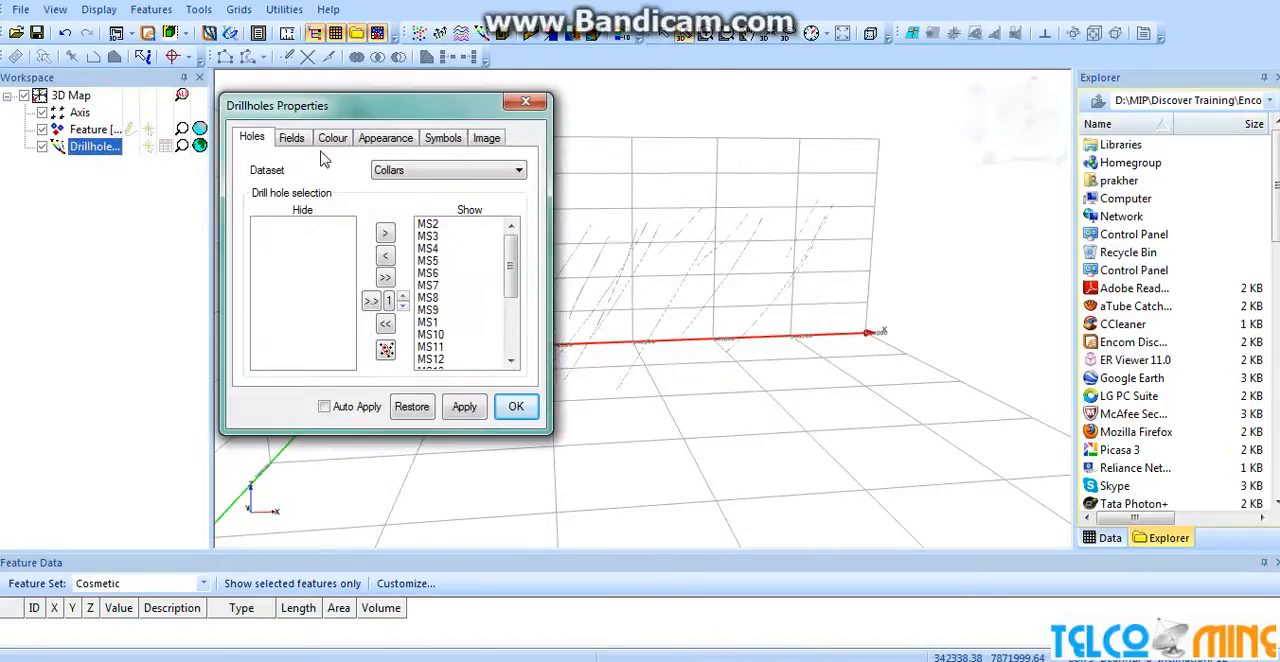
pyautogui.click(385, 138)
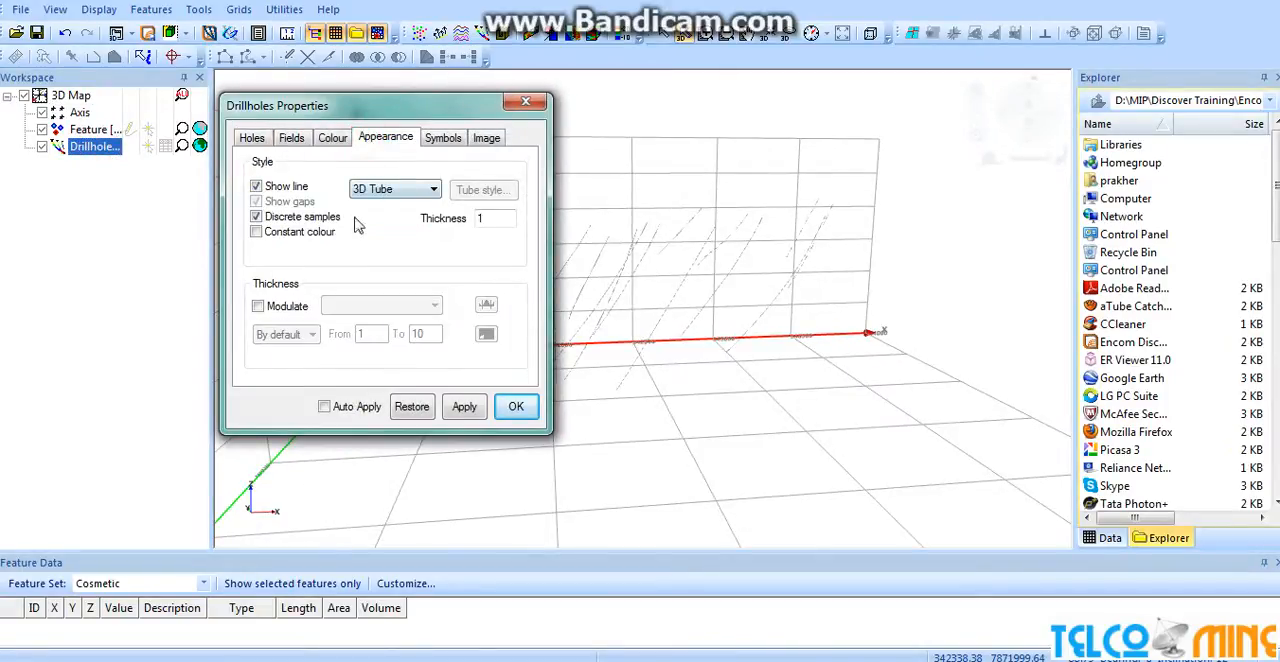
pyautogui.doubleClick(495, 219)
pyautogui.click(462, 406)
pyautogui.moveTo(729, 380); pyautogui.dragTo(824, 353)
pyautogui.click(256, 232)
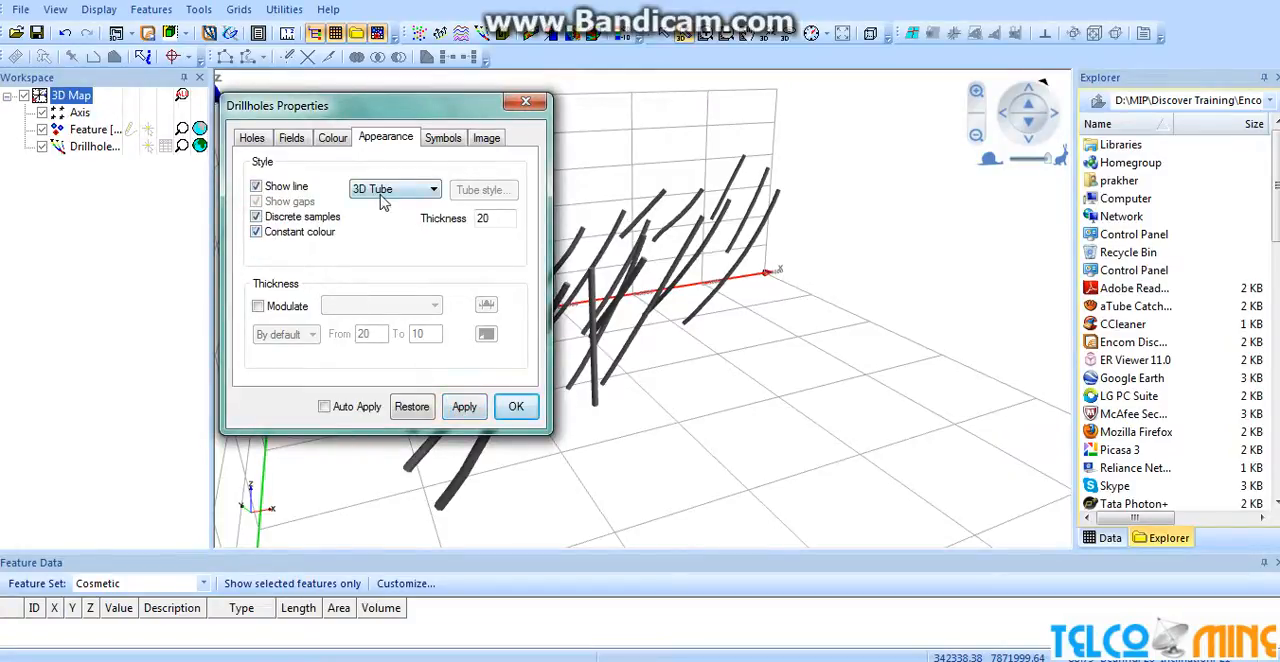
# Colour the drillholes by the Assays_Zn_ppm field and override the background colour with the line colour.
pyautogui.click(332, 137)
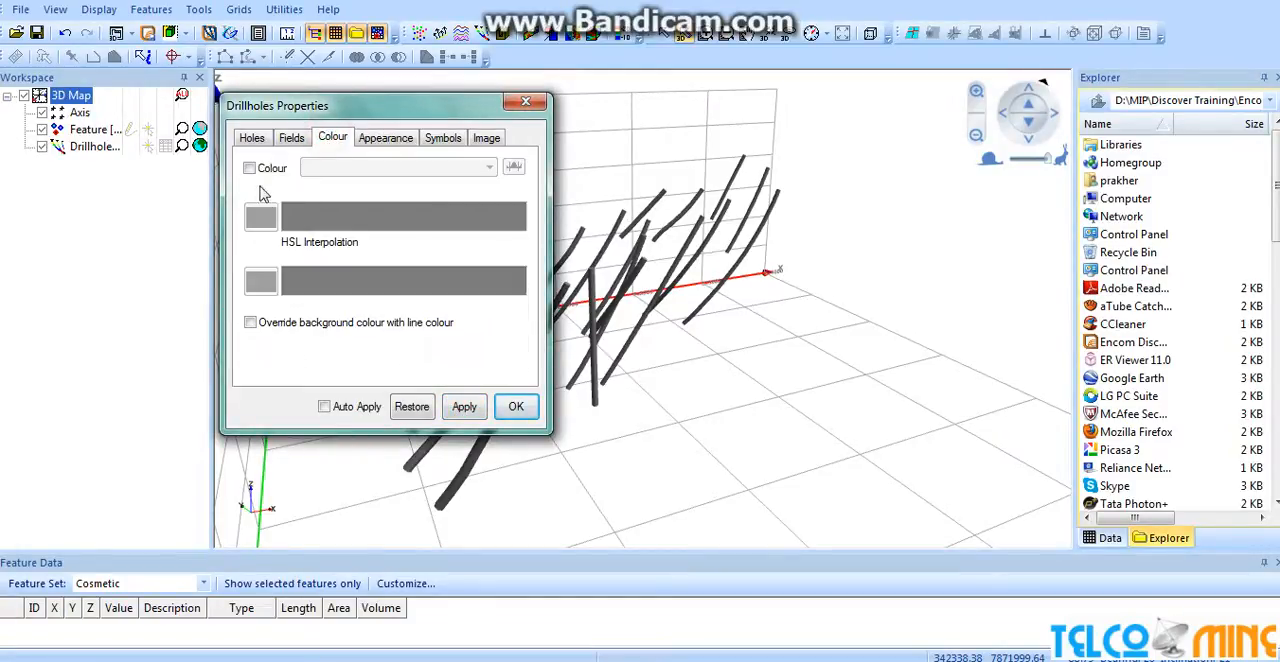
pyautogui.click(249, 166)
pyautogui.click(409, 172)
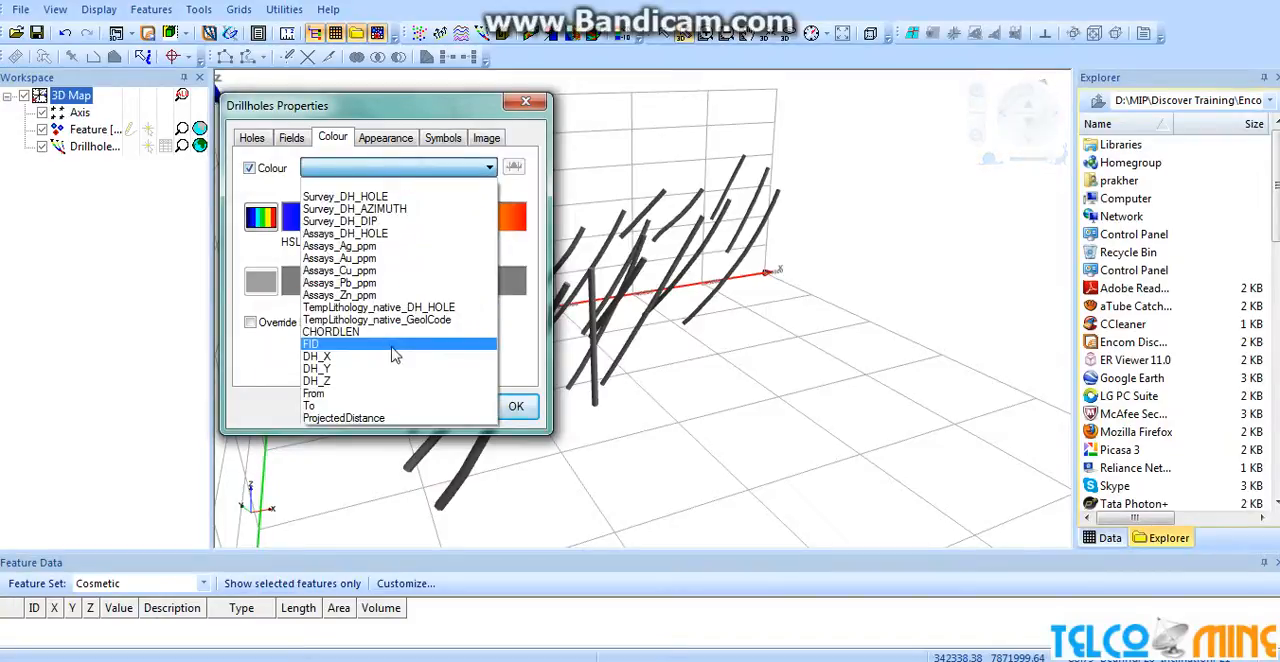
pyautogui.click(388, 296)
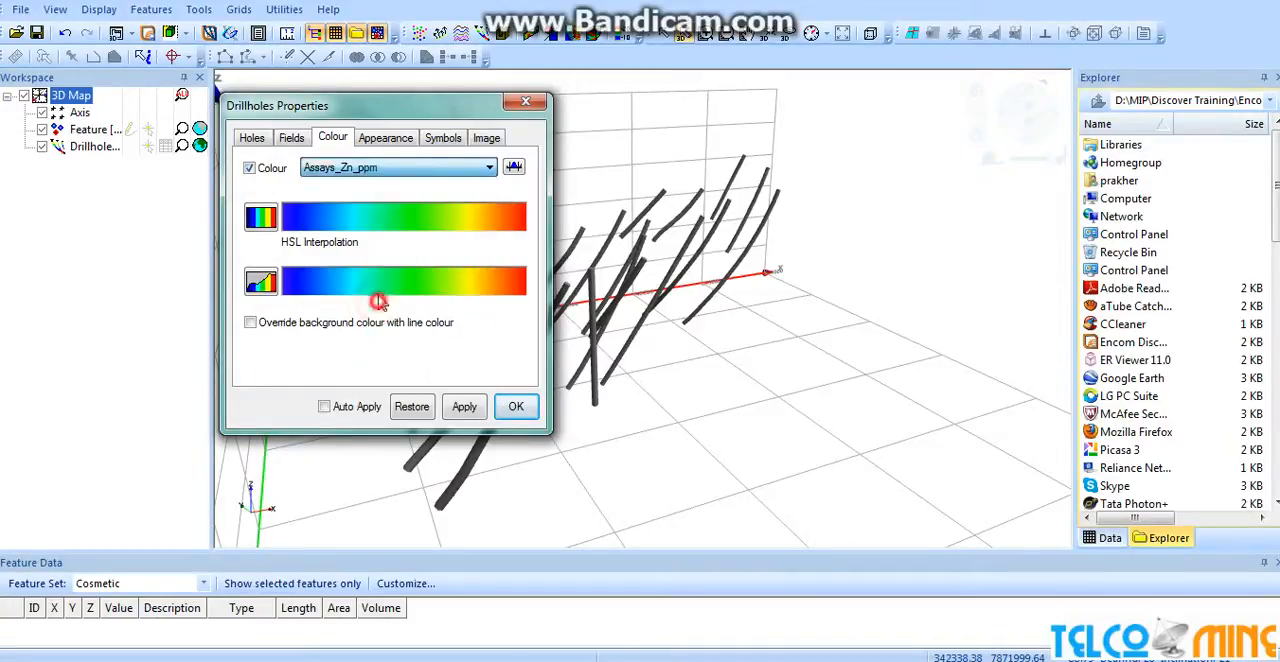
pyautogui.click(405, 168)
pyautogui.click(406, 168)
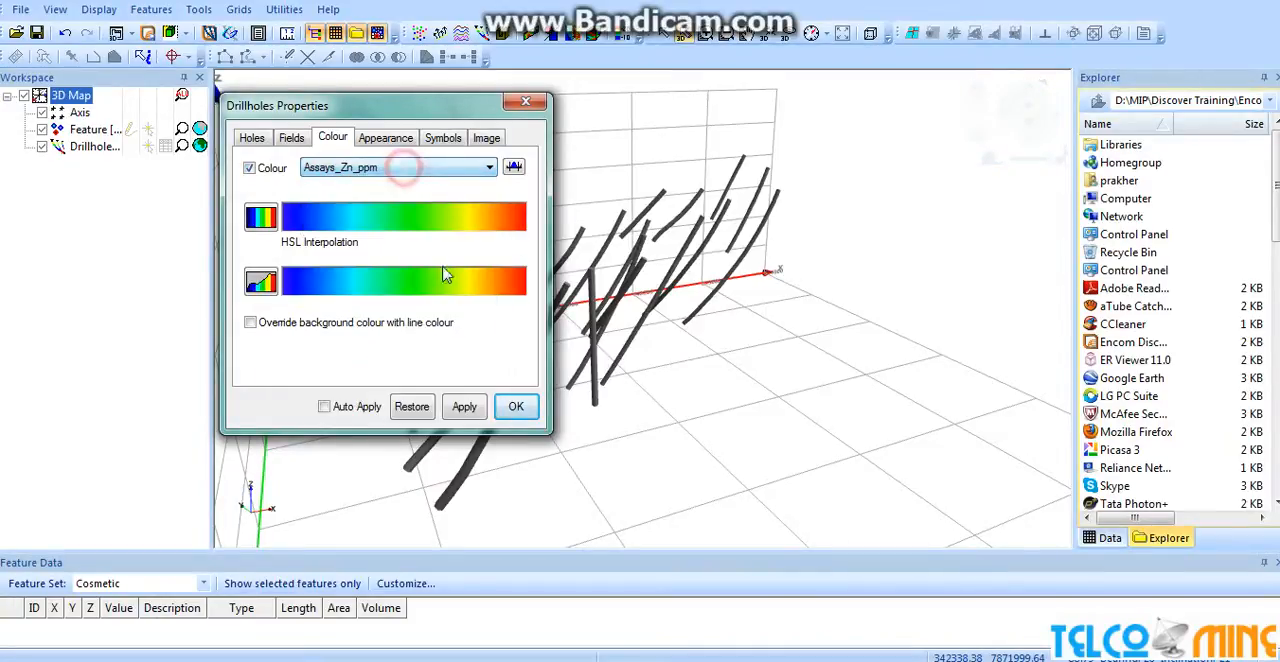
pyautogui.click(465, 407)
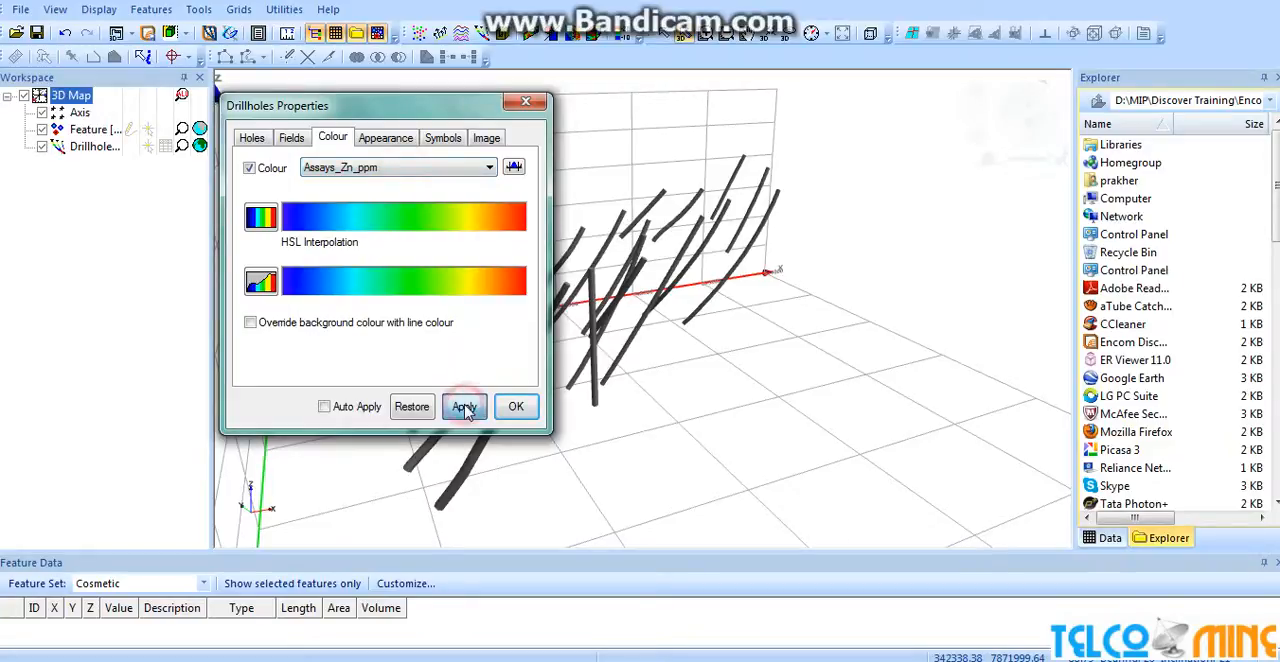
pyautogui.click(251, 324)
pyautogui.click(463, 406)
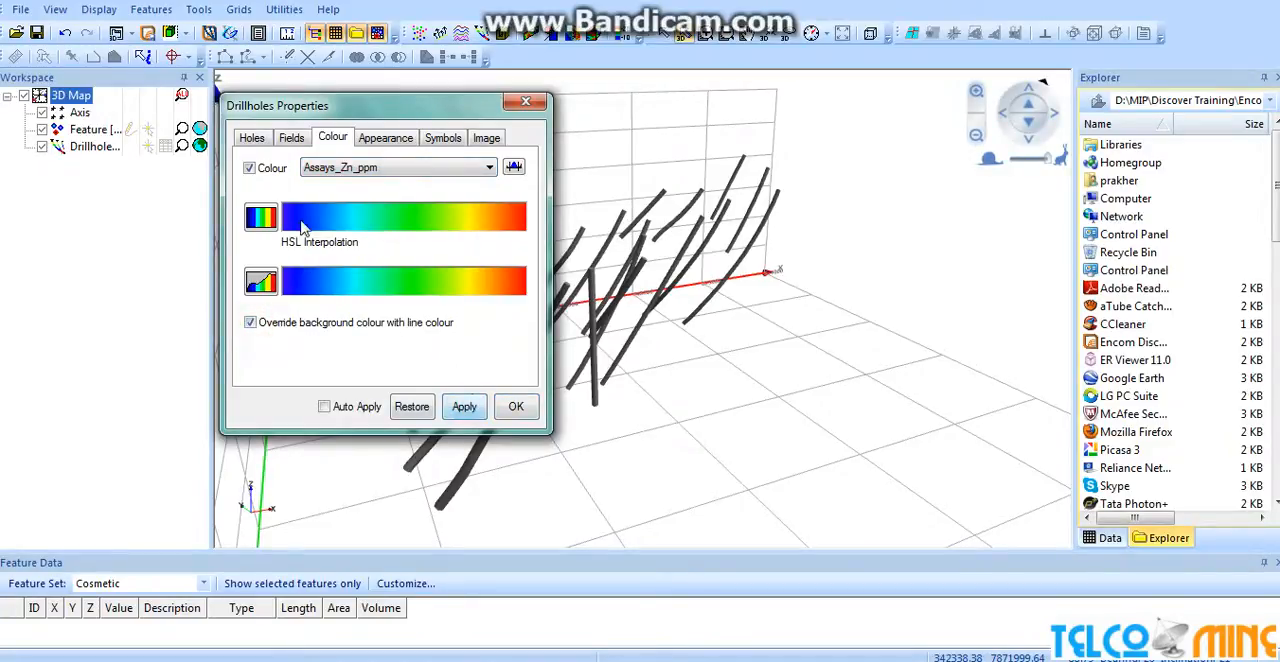
# Turn on collar, bottom and depth labels for the drillholes.
pyautogui.click(385, 139)
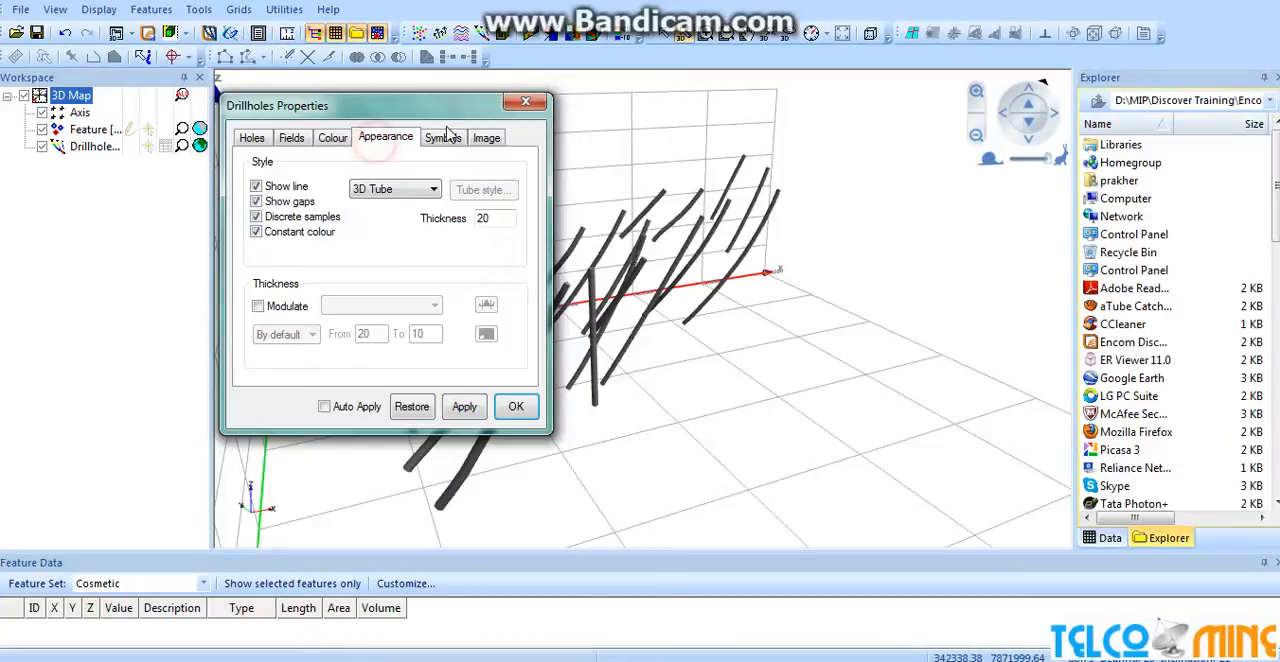
pyautogui.click(443, 145)
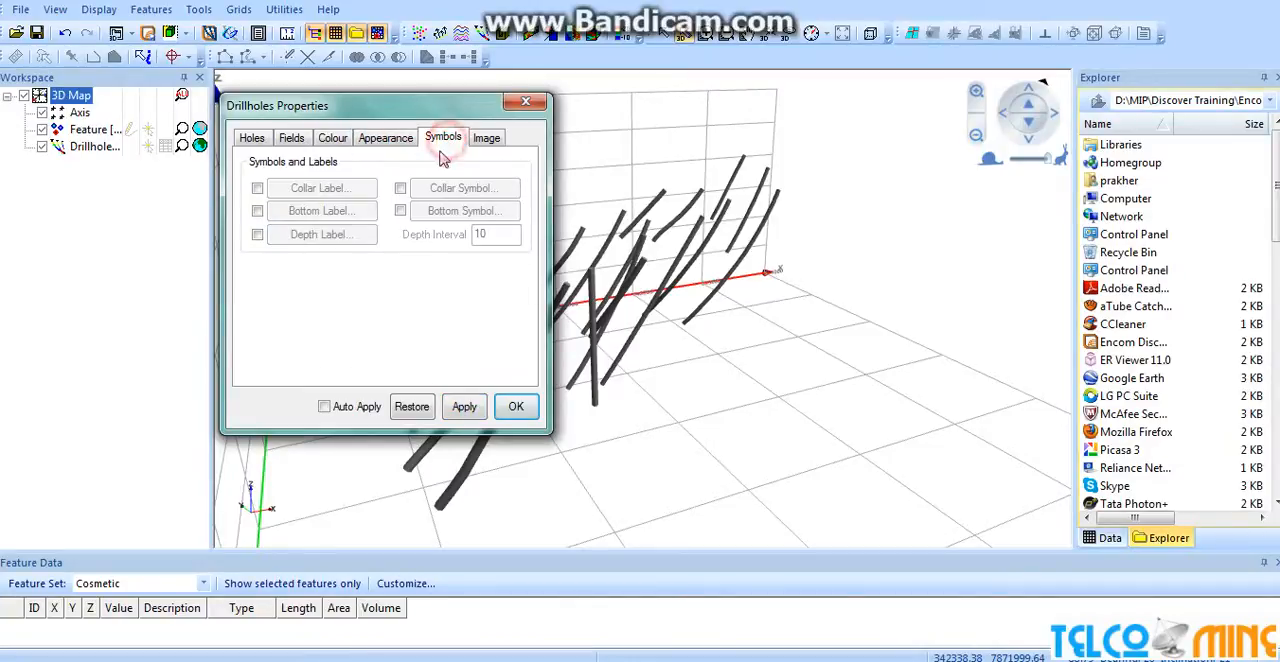
pyautogui.click(257, 188)
pyautogui.click(257, 211)
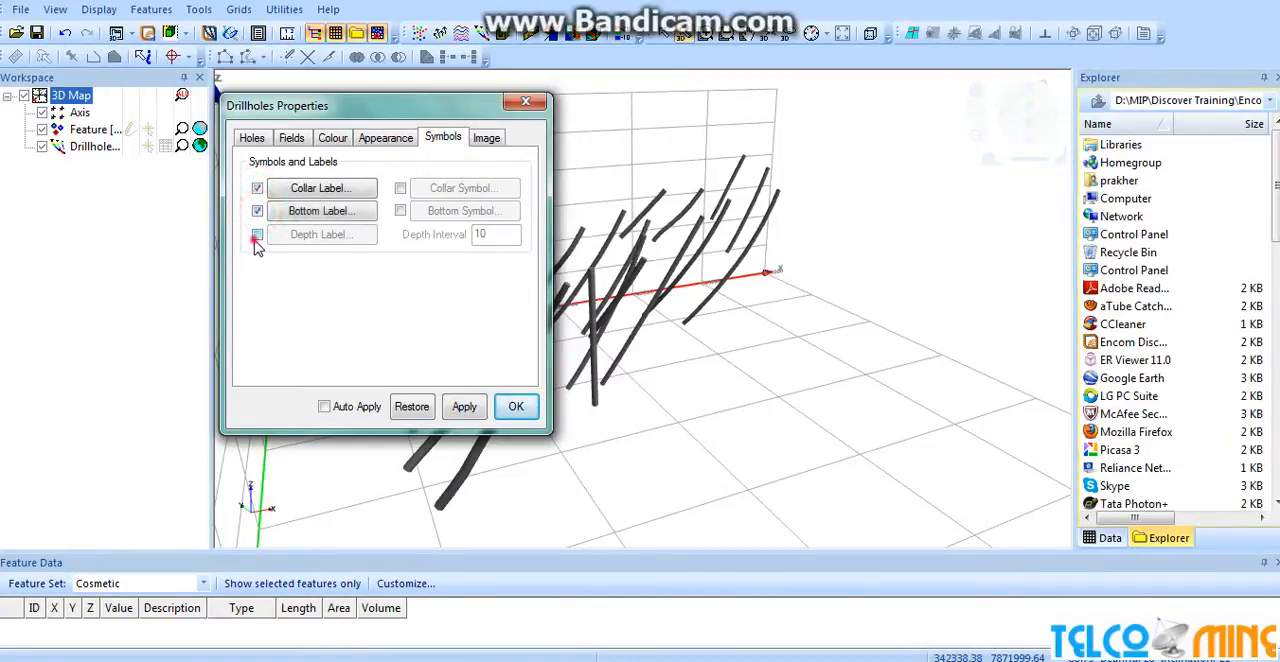
pyautogui.click(257, 234)
# Try depth label intervals of 100 and 150 on the drillholes.
pyautogui.doubleClick(496, 234)
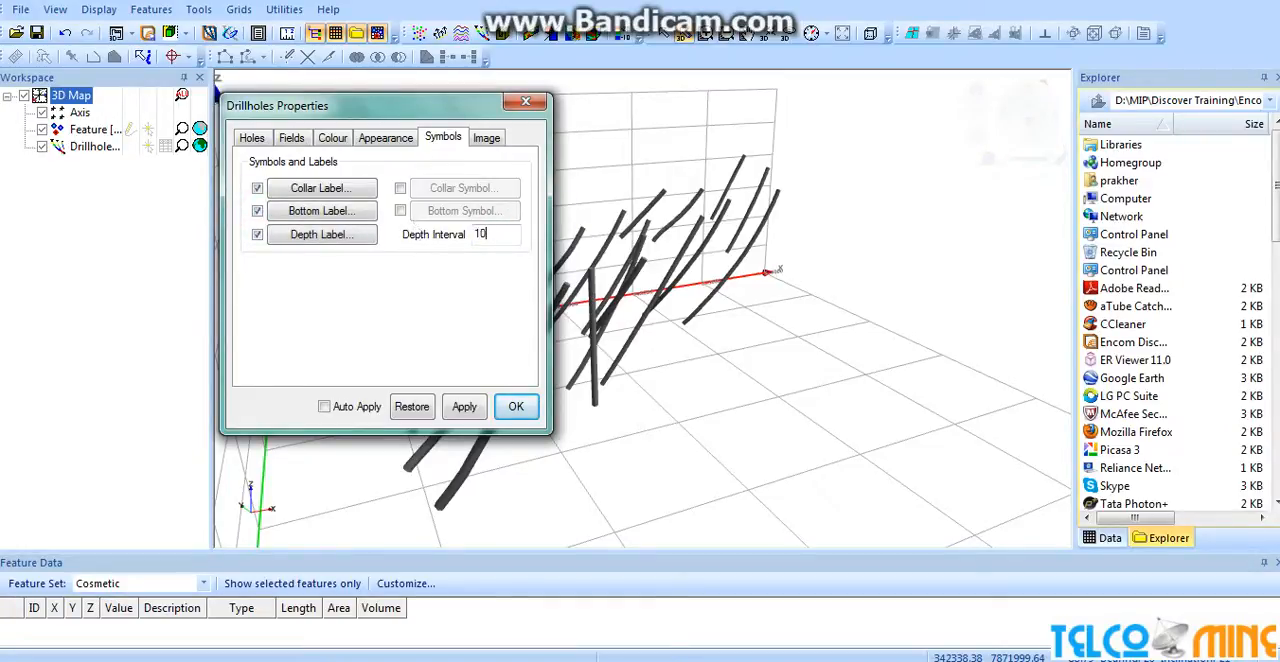
pyautogui.write('100')
pyautogui.click(462, 406)
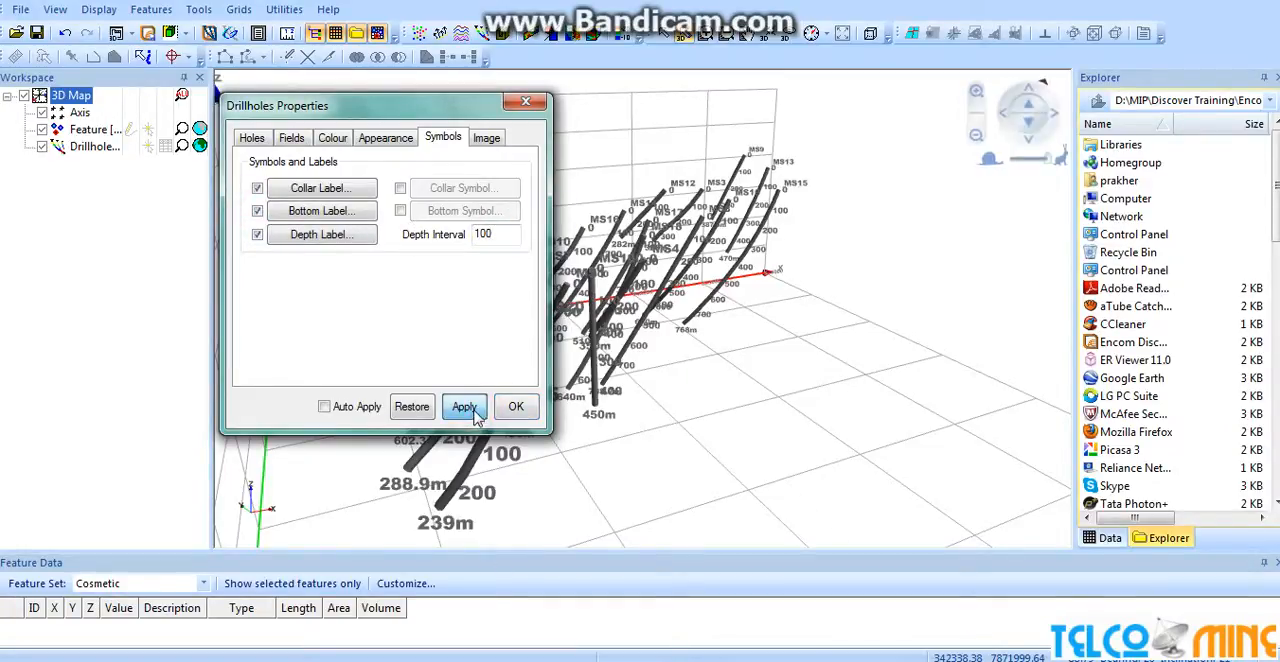
pyautogui.doubleClick(500, 234)
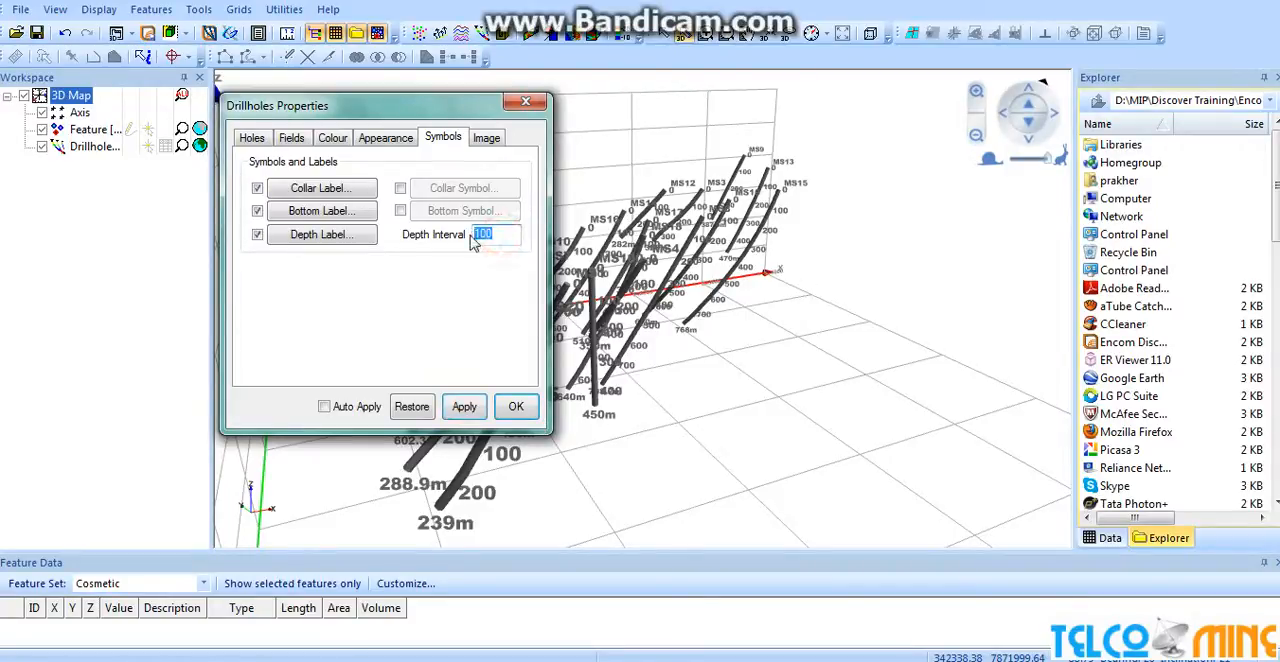
pyautogui.write('15')
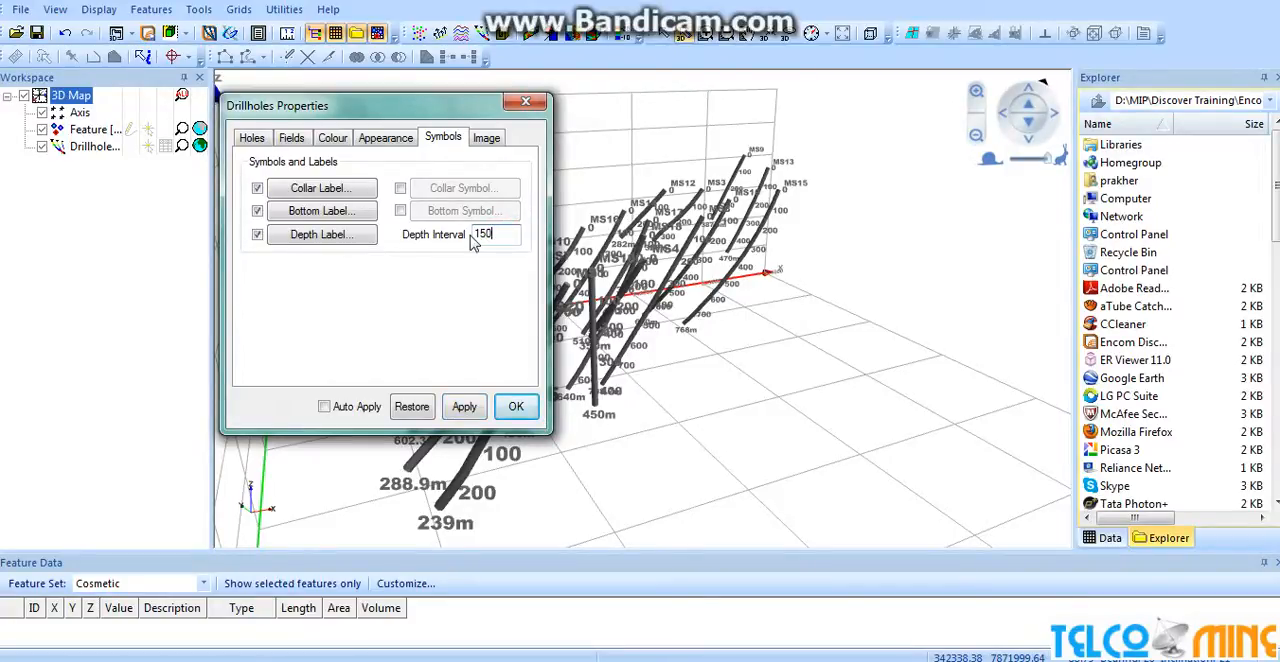
pyautogui.click(464, 406)
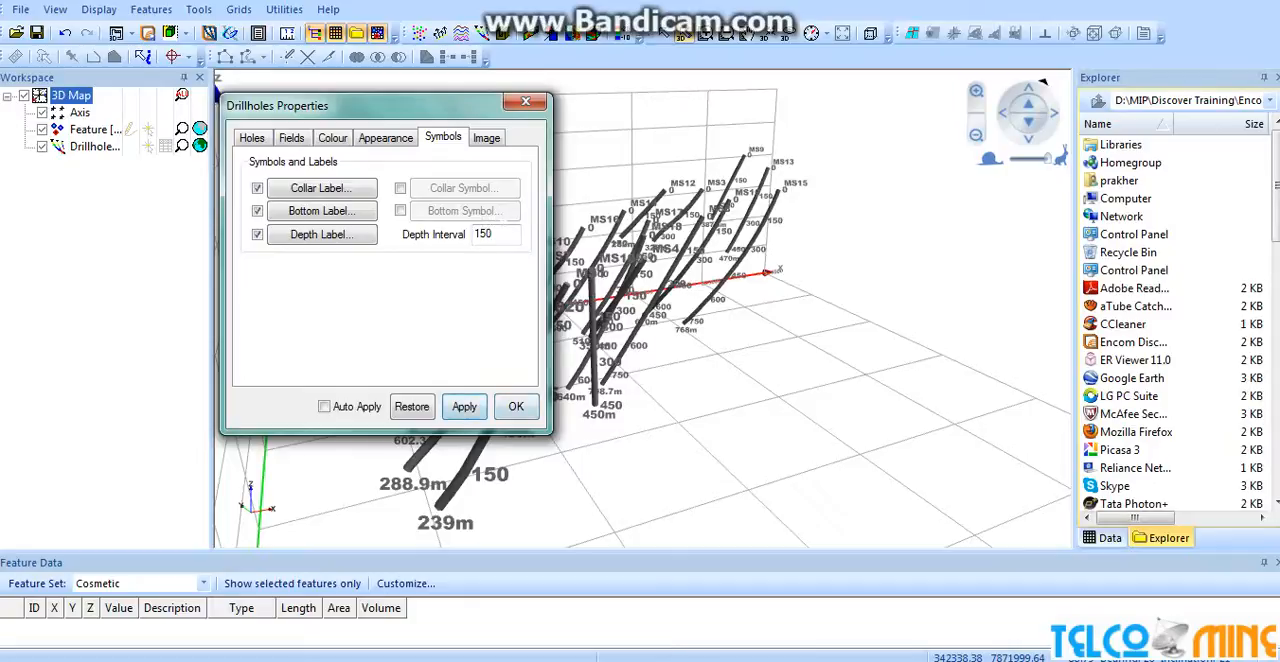
# Set the drillholes' depth label interval to 200 and accept the drillhole properties.
pyautogui.doubleClick(500, 234)
pyautogui.click(464, 406)
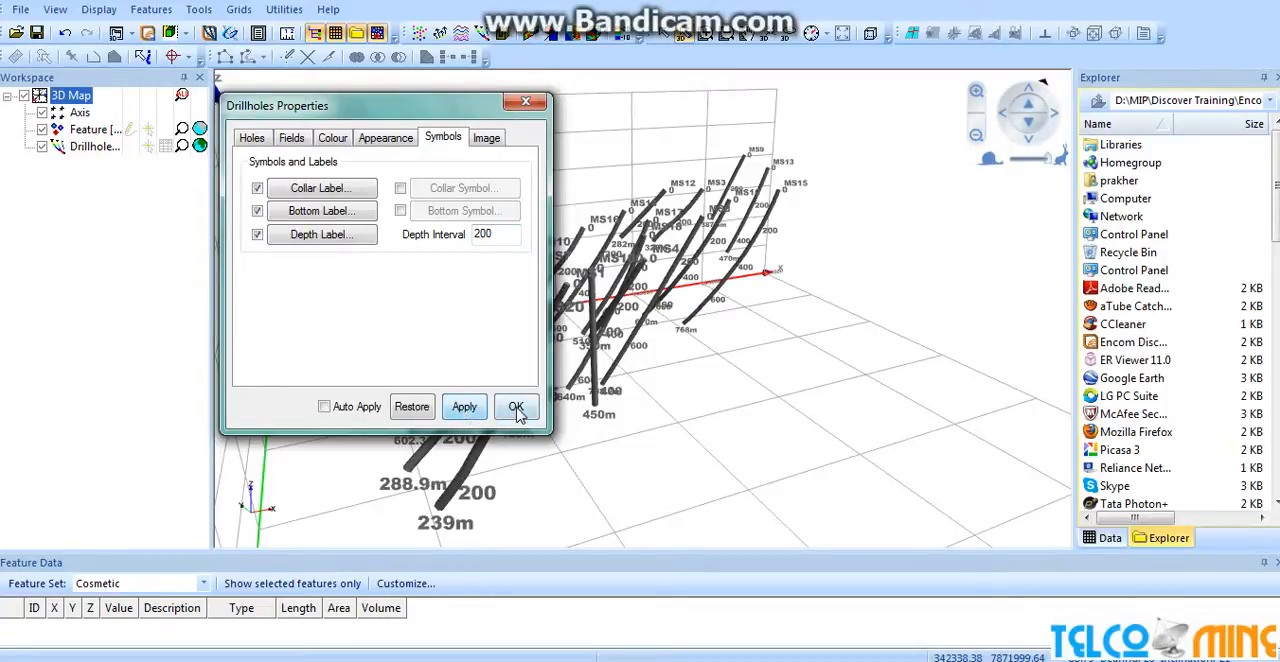
pyautogui.click(516, 410)
pyautogui.moveTo(751, 343); pyautogui.dragTo(437, 106)
pyautogui.scroll(-2, 653, 208)
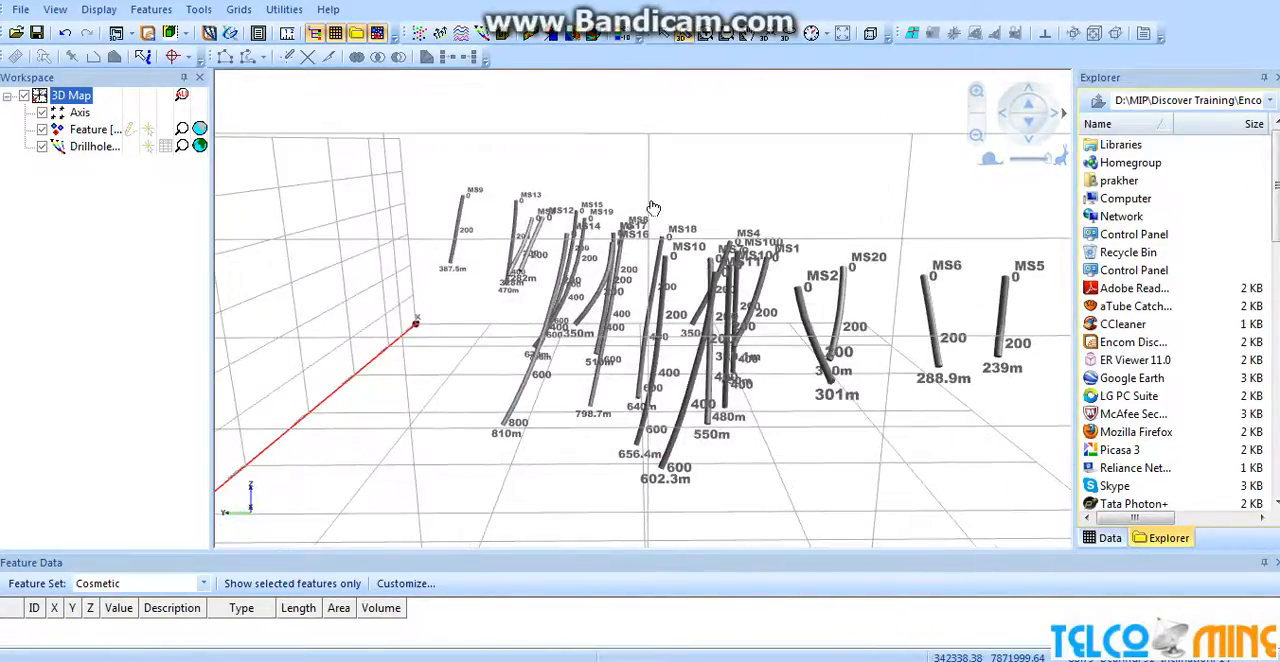
pyautogui.scroll(-2, 653, 208)
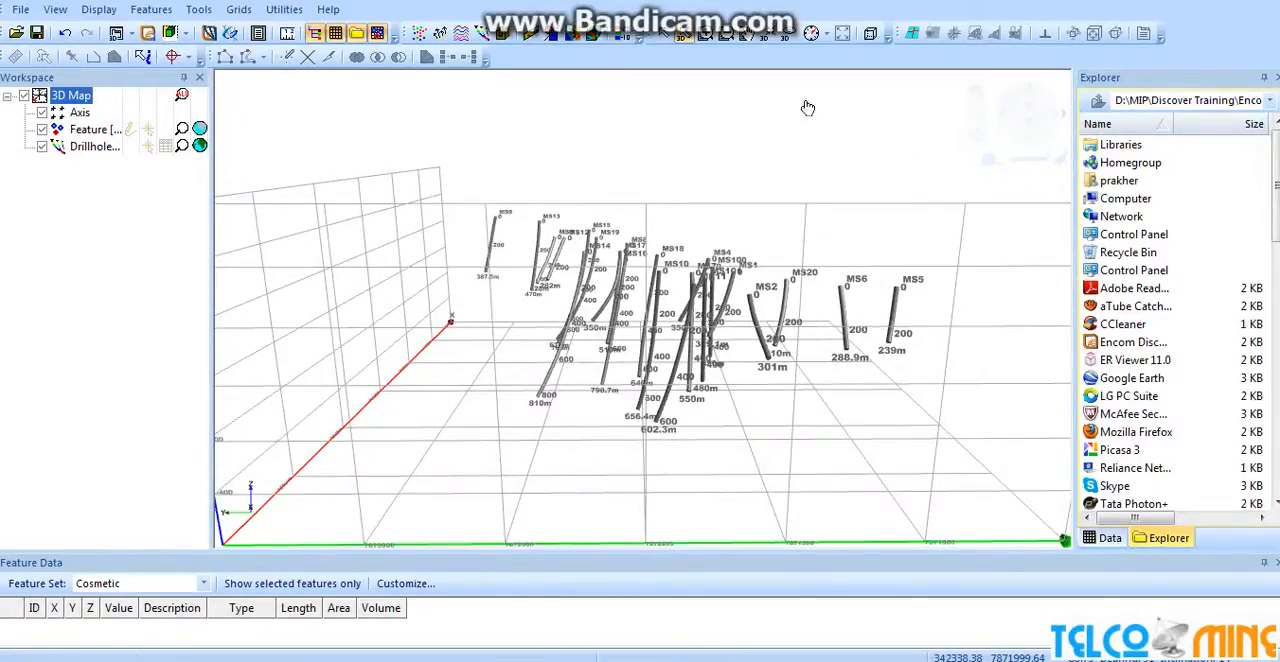